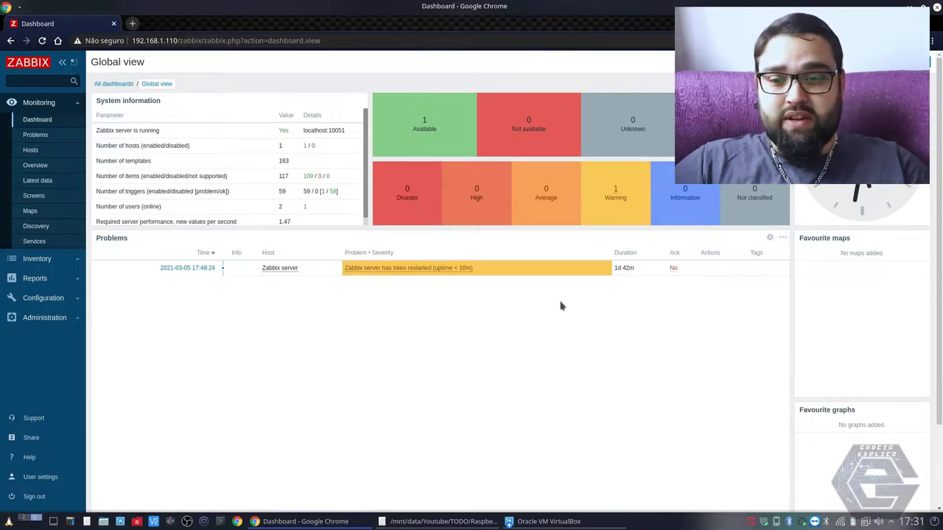
# Switch from the Zabbix dashboard to the Windows 10 64Bits ESP and Debian virtual machine windows in VirtualBox.
pyautogui.moveTo(536, 526)
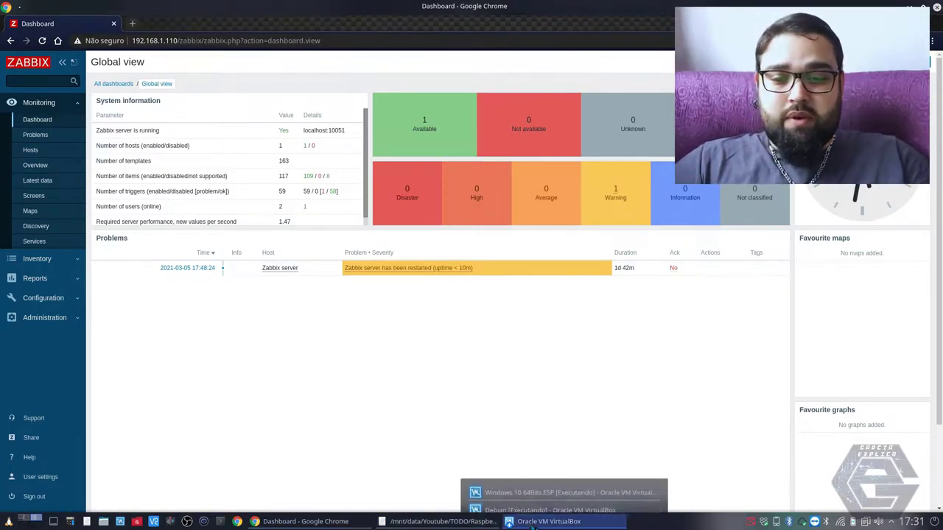
pyautogui.click(545, 497)
pyautogui.click(545, 482)
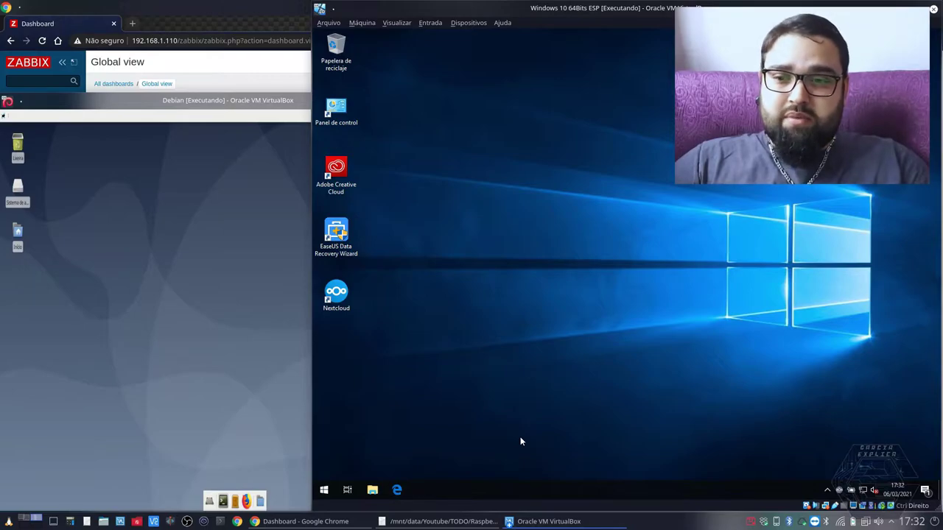
pyautogui.click(549, 522)
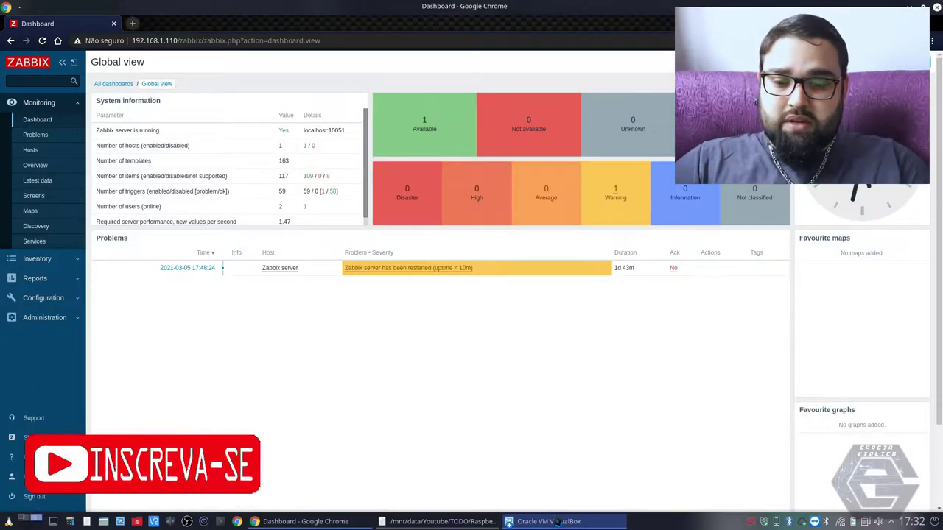
pyautogui.click(549, 522)
pyautogui.click(549, 521)
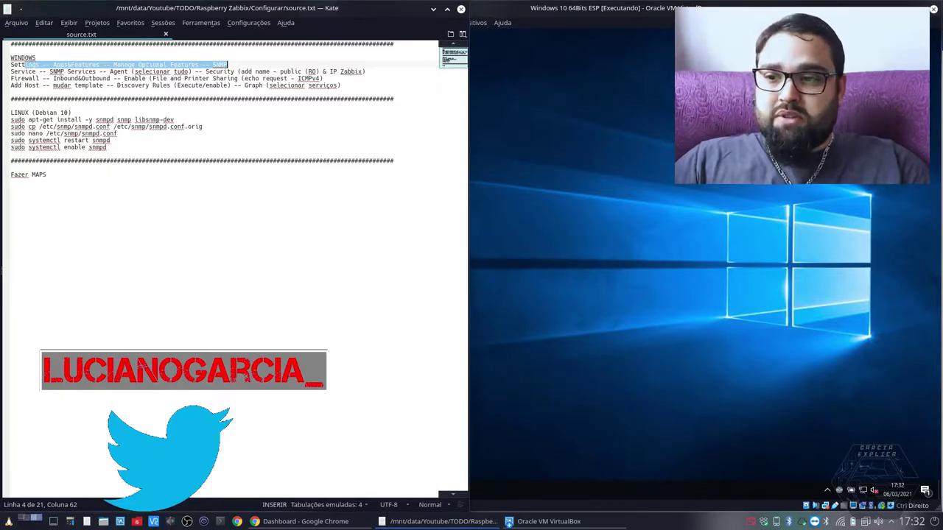
# Review the Windows line in source.txt that gives the path from Settings through Manage Optional Features to SNMP.
pyautogui.click(35, 72)
pyautogui.moveTo(53, 64); pyautogui.dragTo(203, 66)
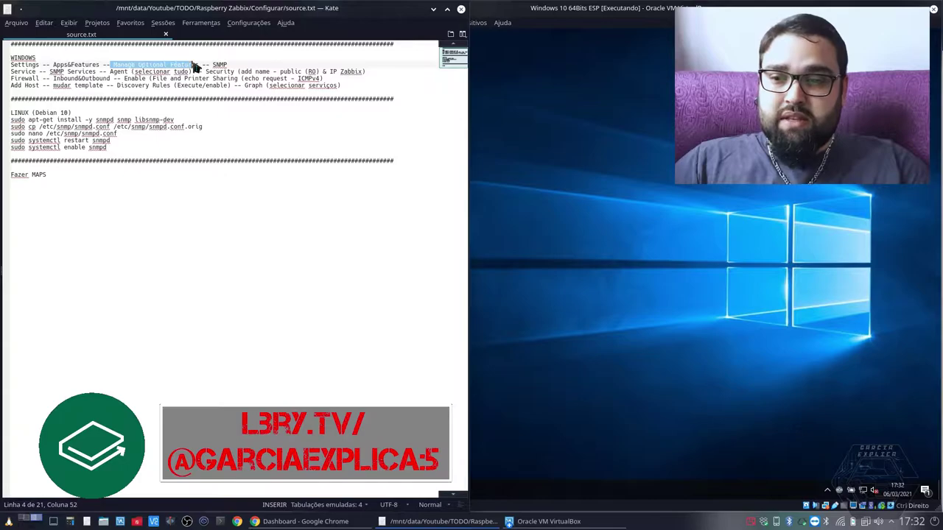
pyautogui.doubleClick(218, 65)
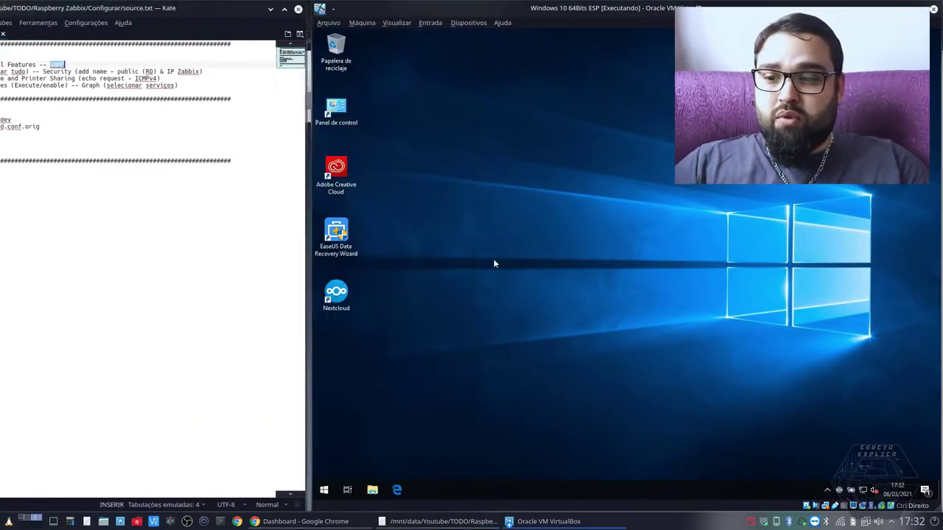
# In the Windows 10 virtual machine's settings, go to Aplicaciones, search for "opciona" and open Administrar funciones opcionales.
pyautogui.click(329, 487)
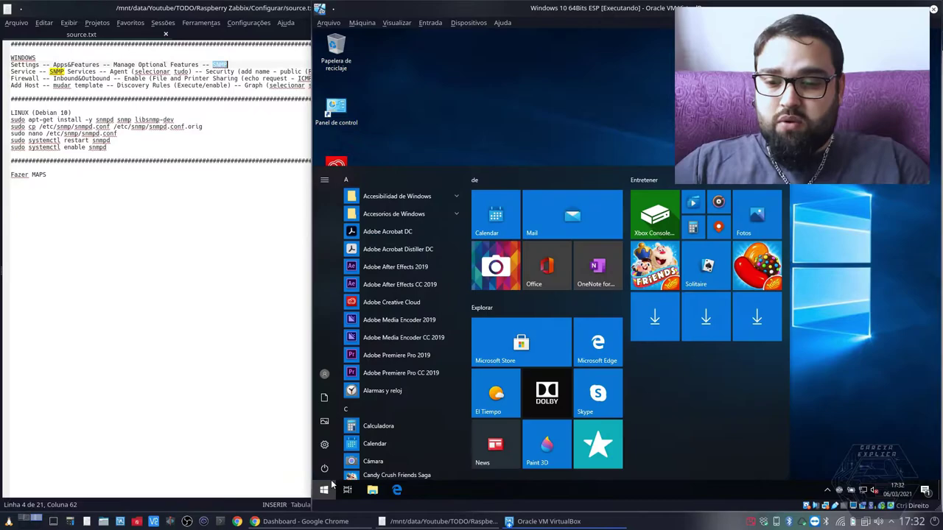
pyautogui.press('super+i')
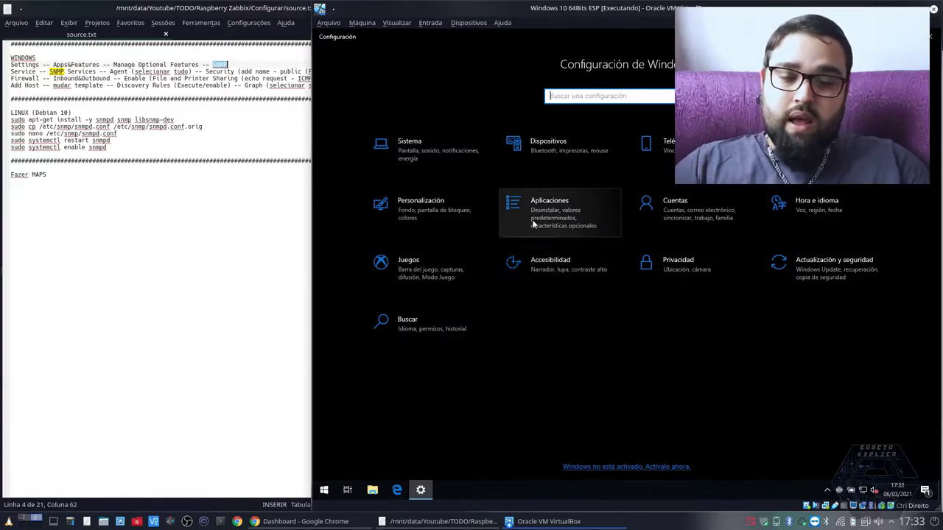
pyautogui.click(533, 224)
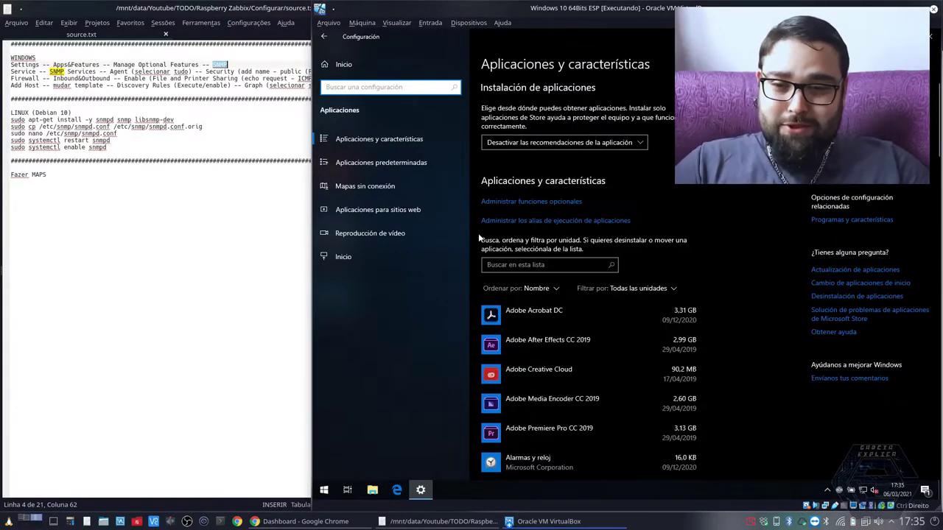
pyautogui.click(386, 85)
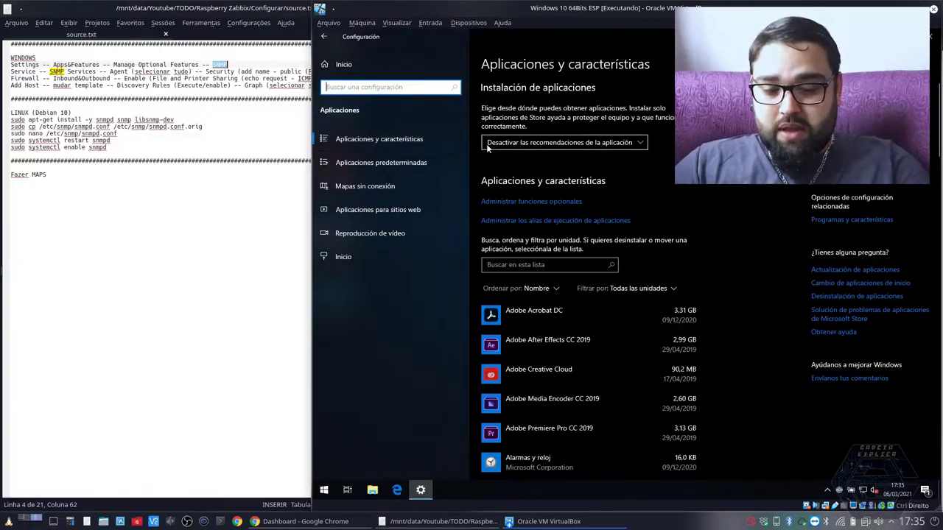
pyautogui.write('opciona')
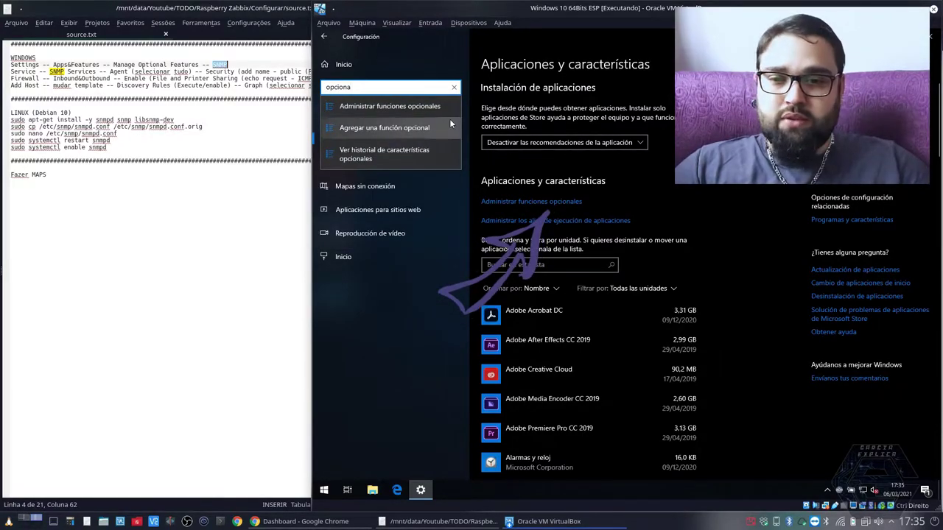
pyautogui.click(433, 109)
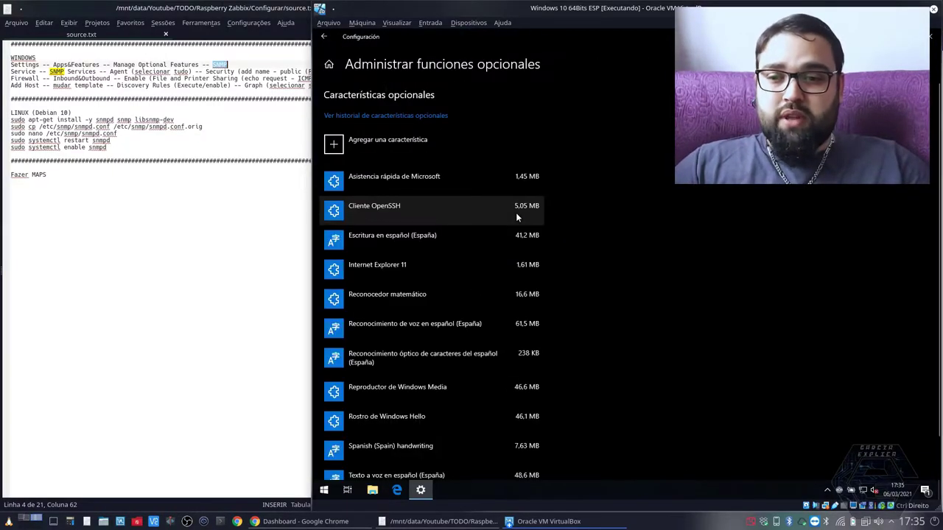
# Add the optional feature Protocolo simple de administración de redes (SNMP) and start its installation.
pyautogui.scroll(-1, 575, 243)
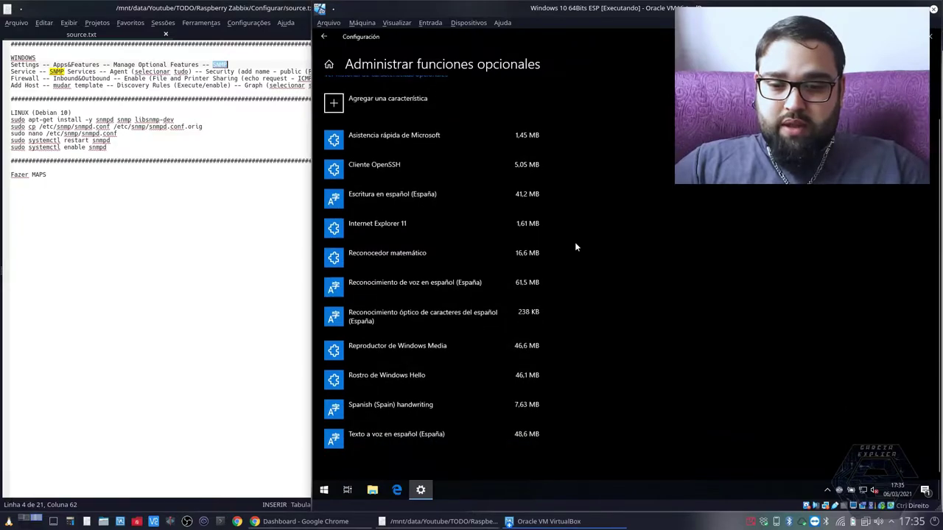
pyautogui.scroll(1, 575, 243)
pyautogui.click(376, 146)
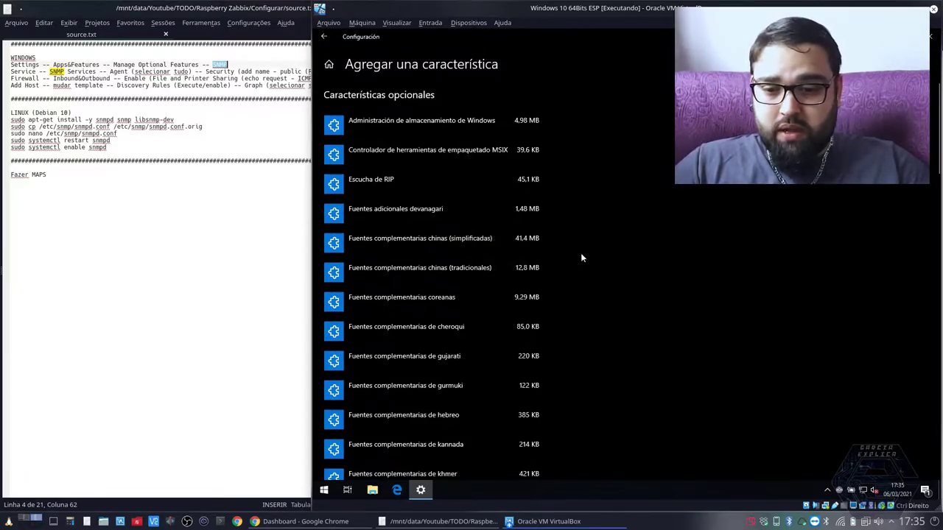
pyautogui.scroll(-5, 587, 256)
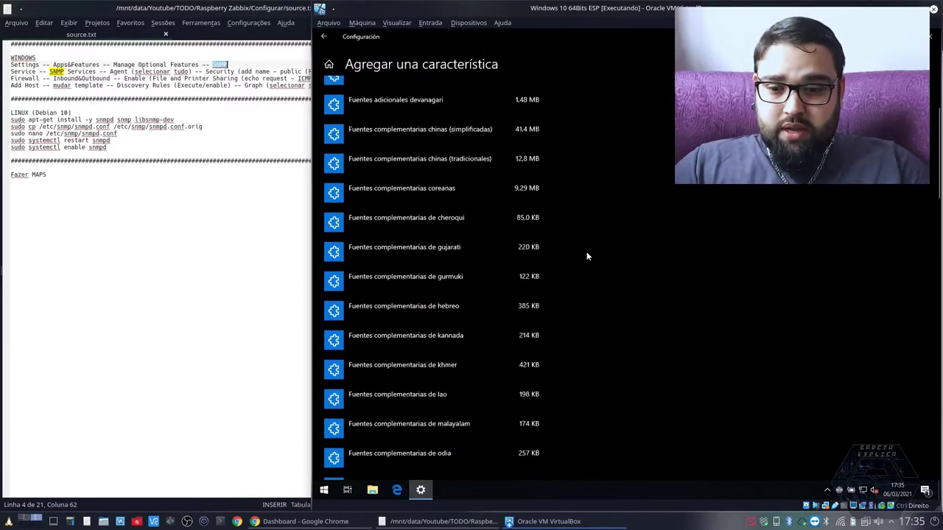
pyautogui.scroll(-10, 587, 256)
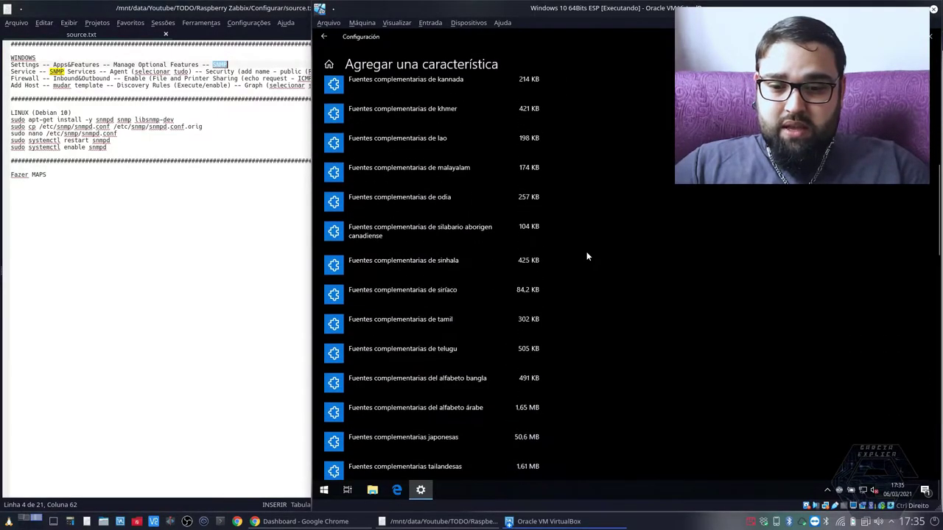
pyautogui.click(389, 262)
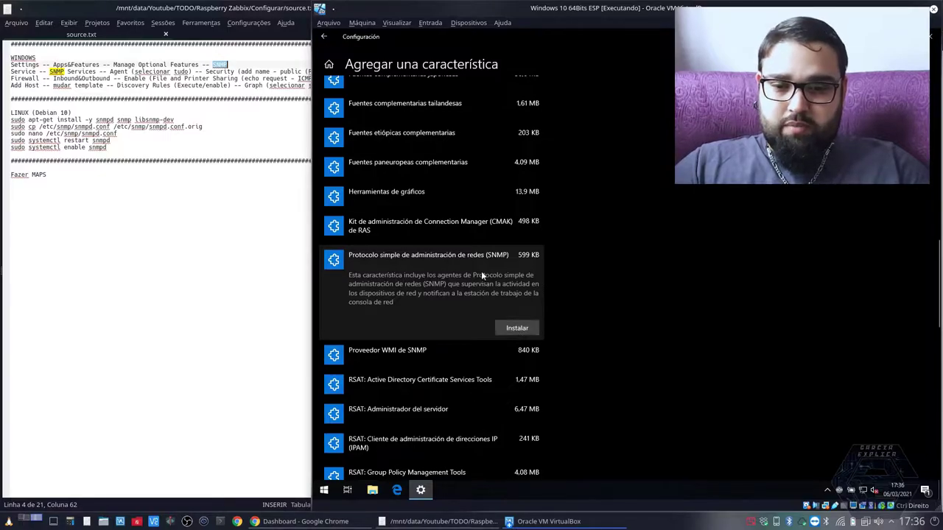
pyautogui.click(508, 328)
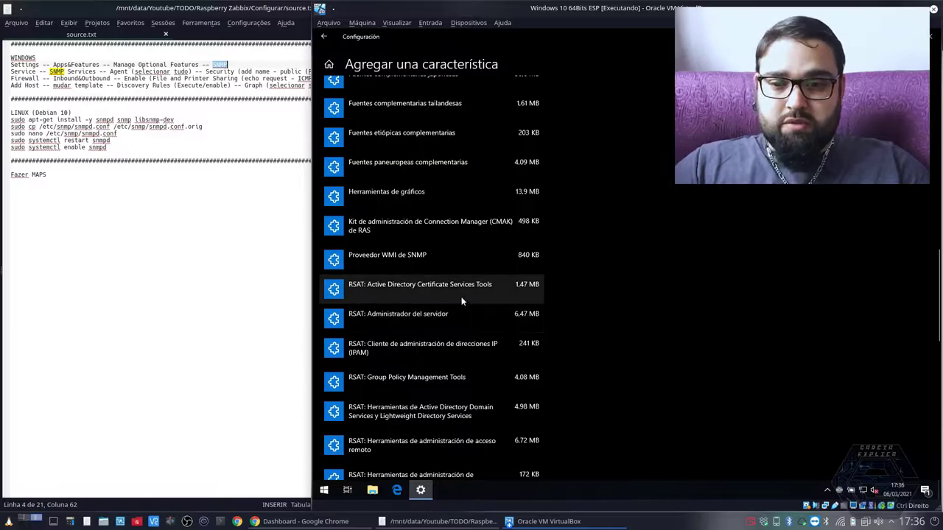
# Return to the optional features list and try to cancel the installation of Proveedor WMI de SNMP.
pyautogui.scroll(10, 463, 300)
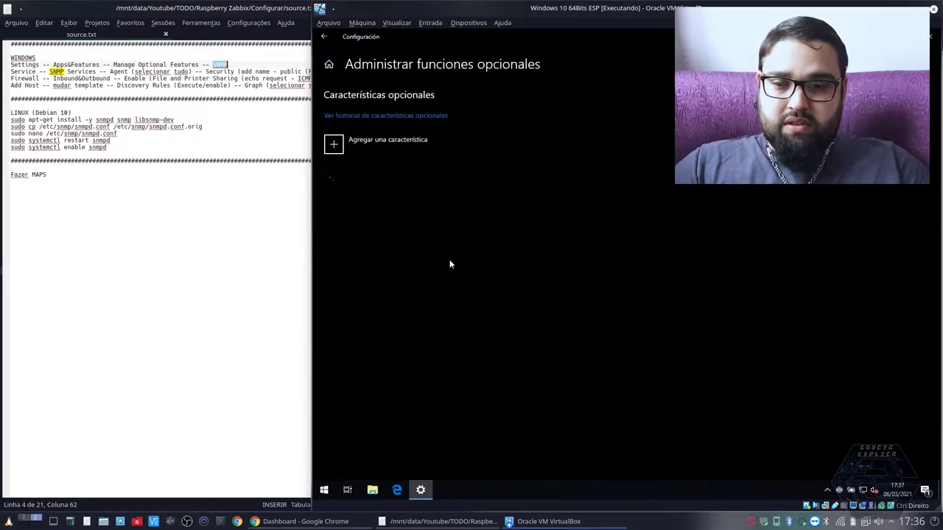
pyautogui.click(402, 177)
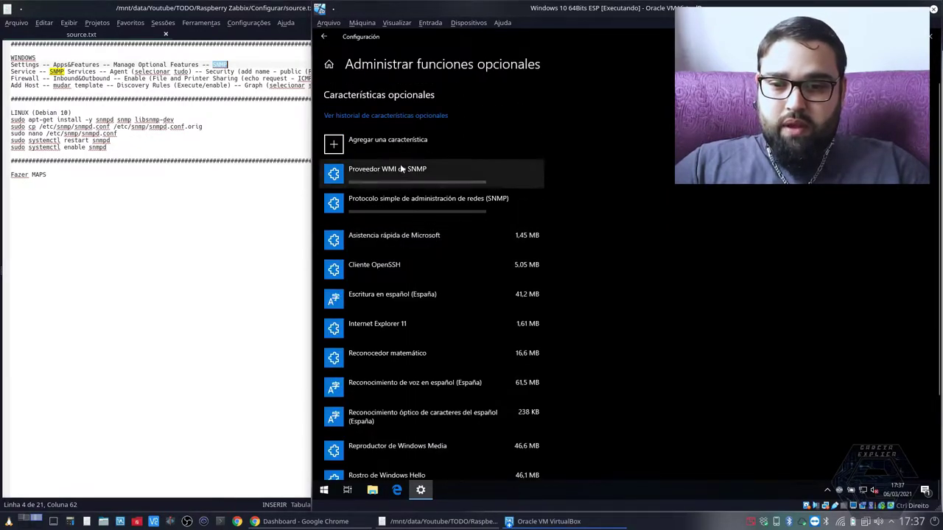
pyautogui.click(514, 209)
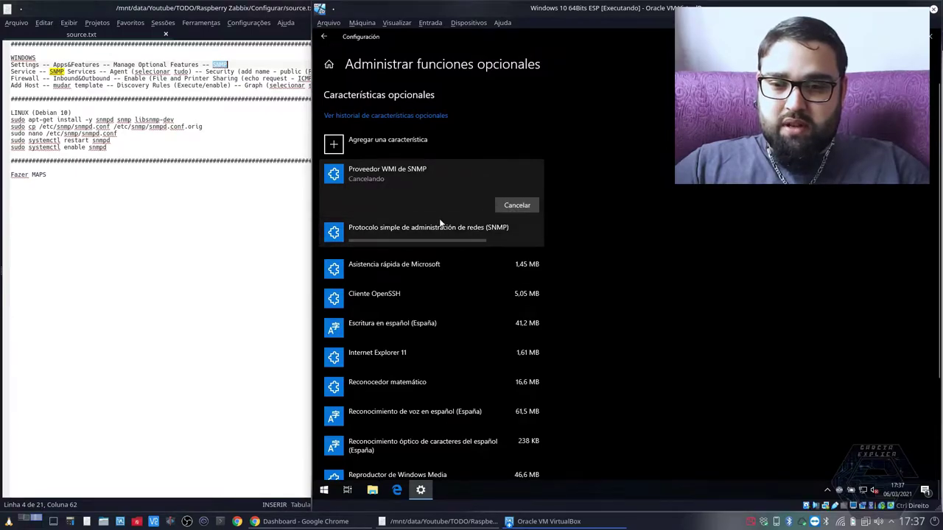
pyautogui.click(398, 229)
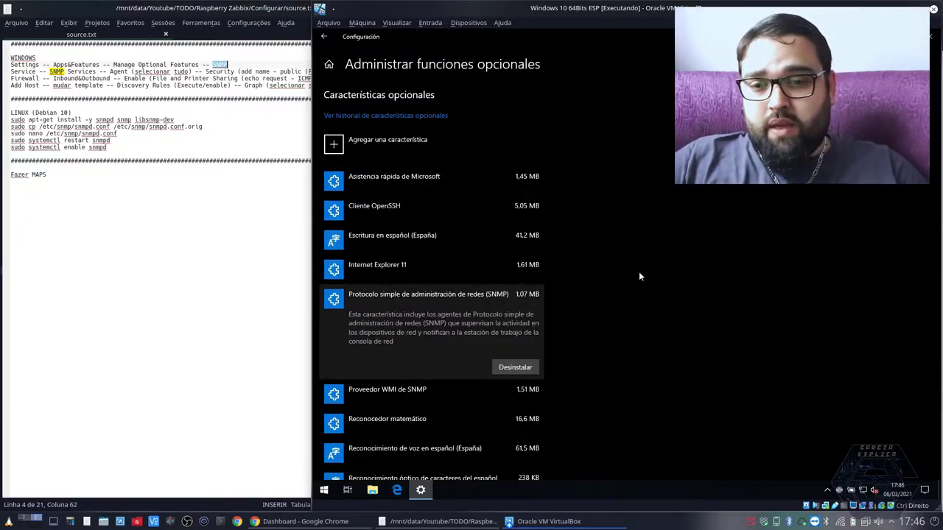
# Search Windows for "serv" and open the Servicios desktop application.
pyautogui.click(324, 493)
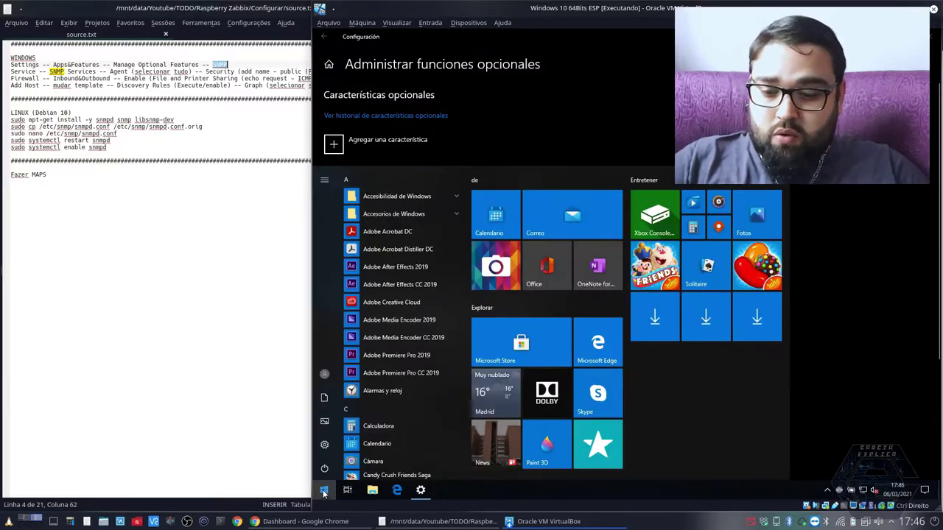
pyautogui.write('serv')
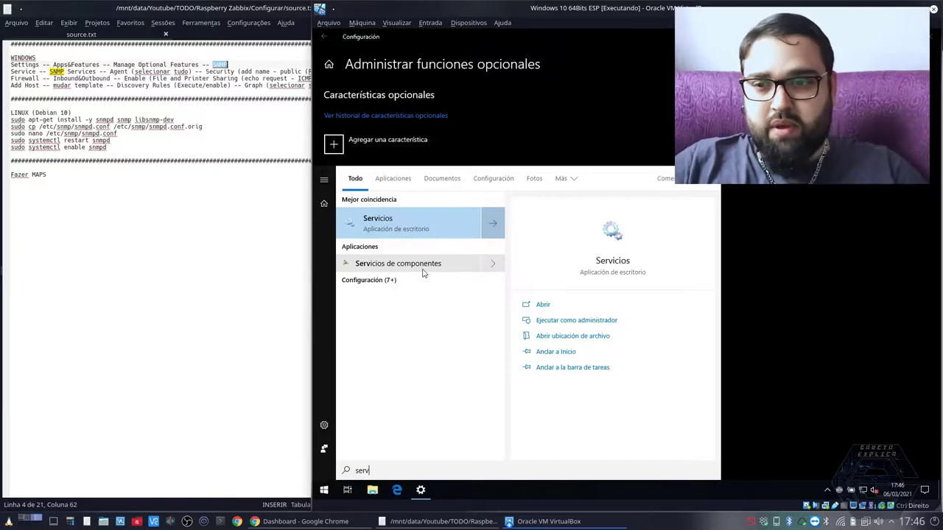
pyautogui.click(413, 223)
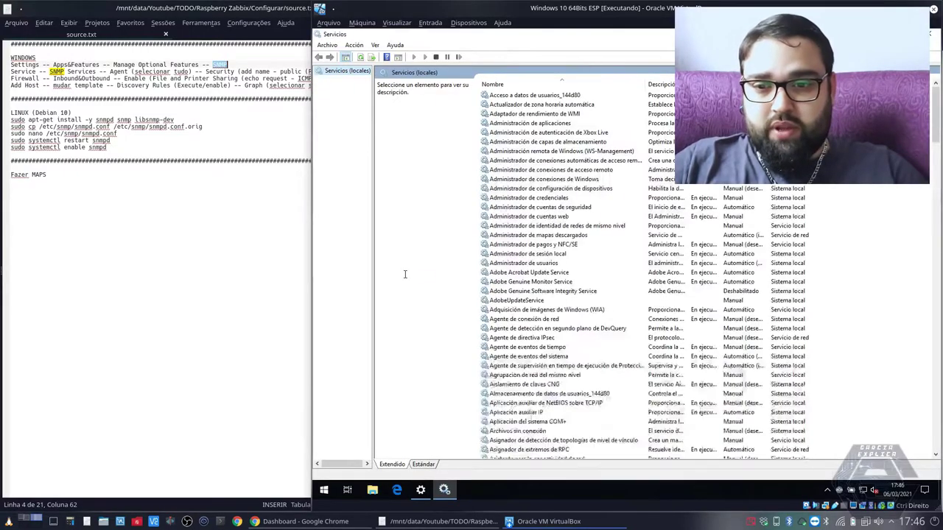
# Find Servicio SNMP in the list of local services and open its properties.
pyautogui.scroll(-15, 526, 340)
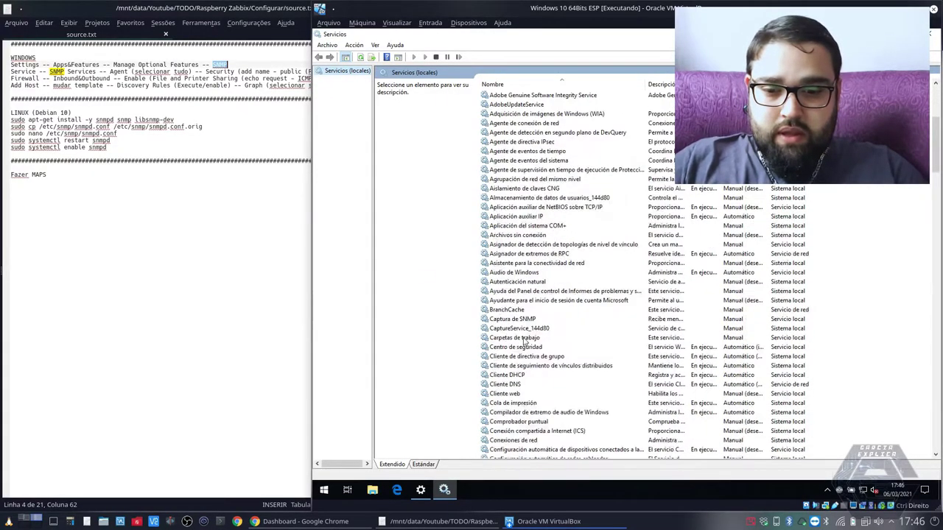
pyautogui.scroll(-20, 528, 337)
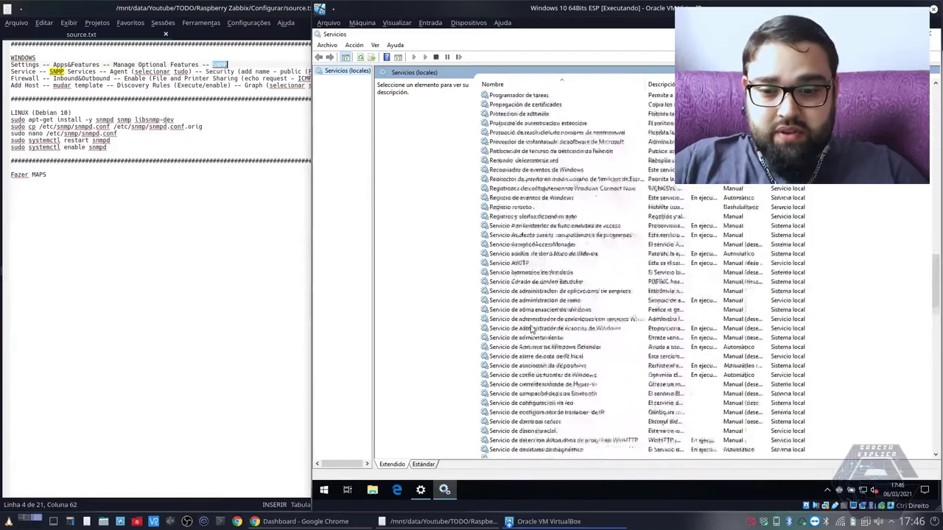
pyautogui.scroll(-10, 531, 329)
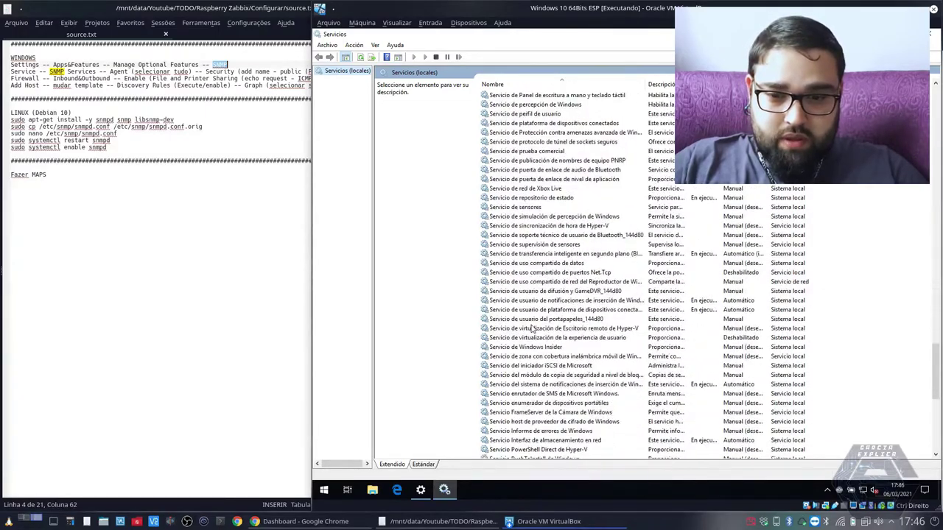
pyautogui.scroll(-5, 531, 330)
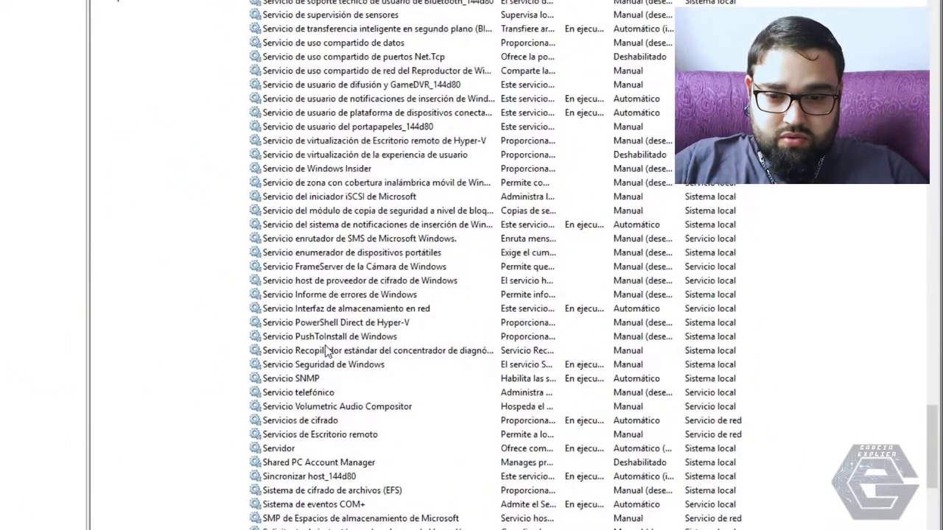
pyautogui.click(296, 380)
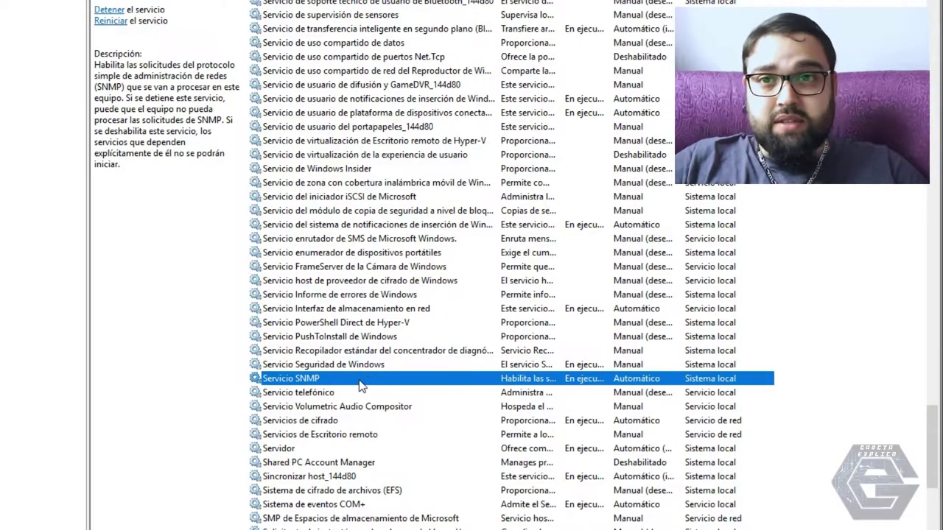
pyautogui.doubleClick(301, 379)
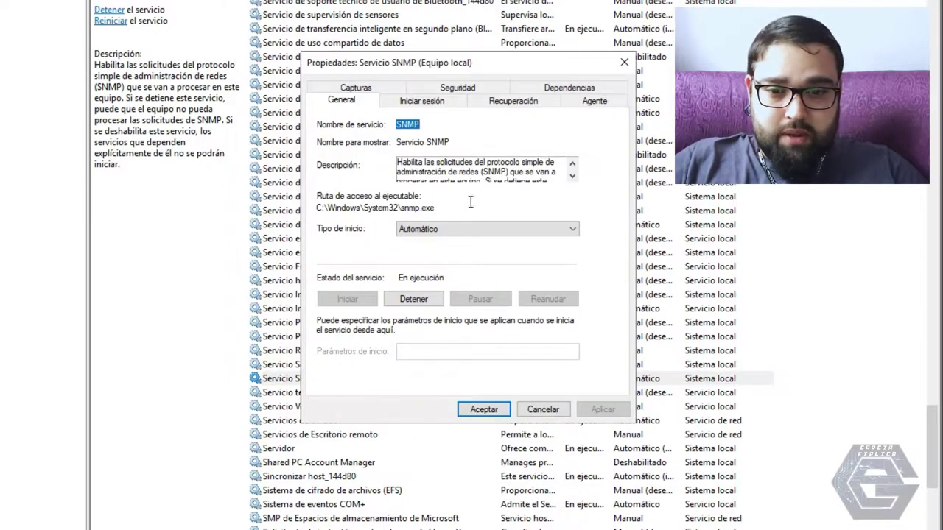
# Enable the Físico and Vínculo de datos y subred services in the SNMP service's agent settings.
pyautogui.click(593, 101)
pyautogui.click(353, 259)
pyautogui.click(510, 259)
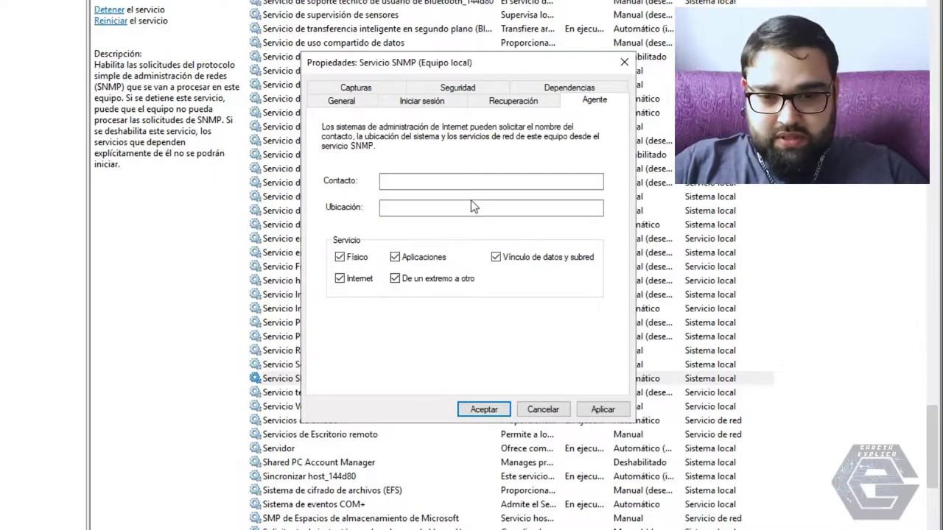
# Add an accepted community named "public" with SOLO LECTURA rights to the SNMP service's security settings.
pyautogui.click(457, 88)
pyautogui.click(379, 227)
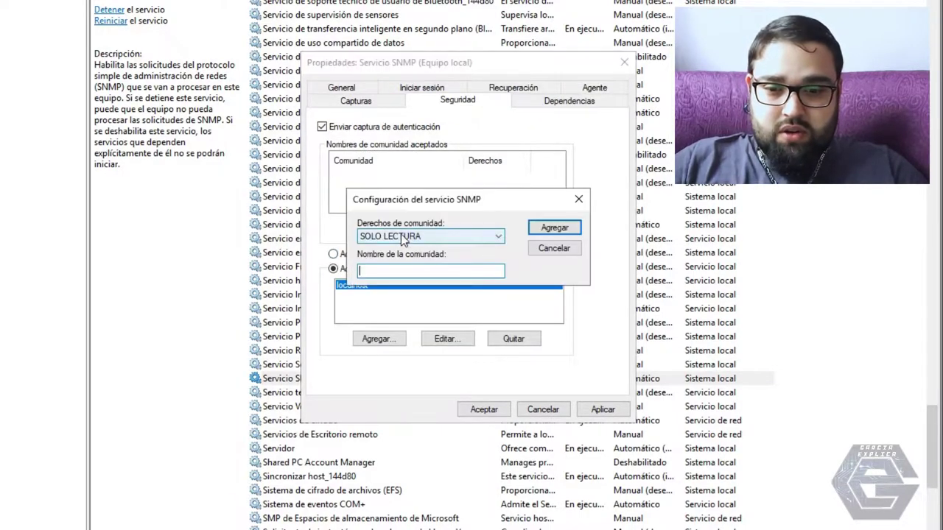
pyautogui.click(385, 270)
pyautogui.write('public')
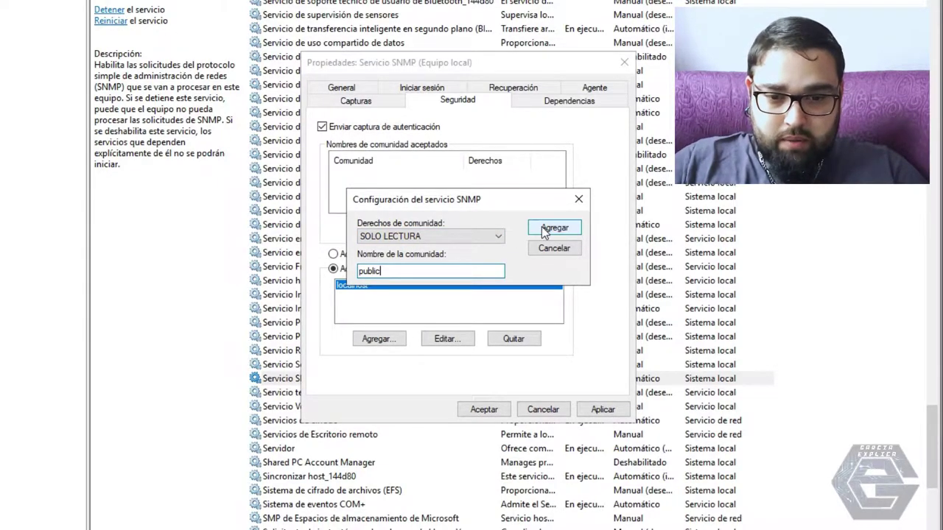
pyautogui.click(546, 229)
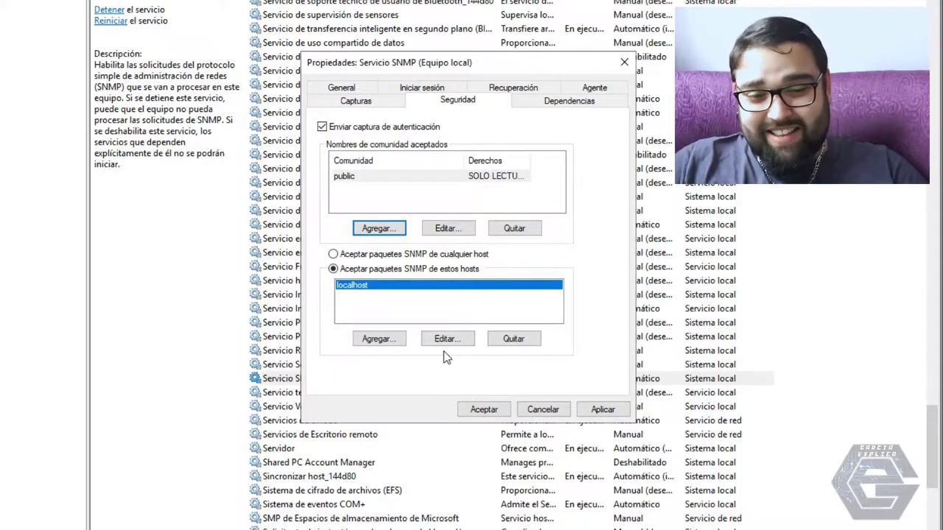
# Add 192.168.1.110 to the hosts from which the SNMP service accepts packets.
pyautogui.click(366, 341)
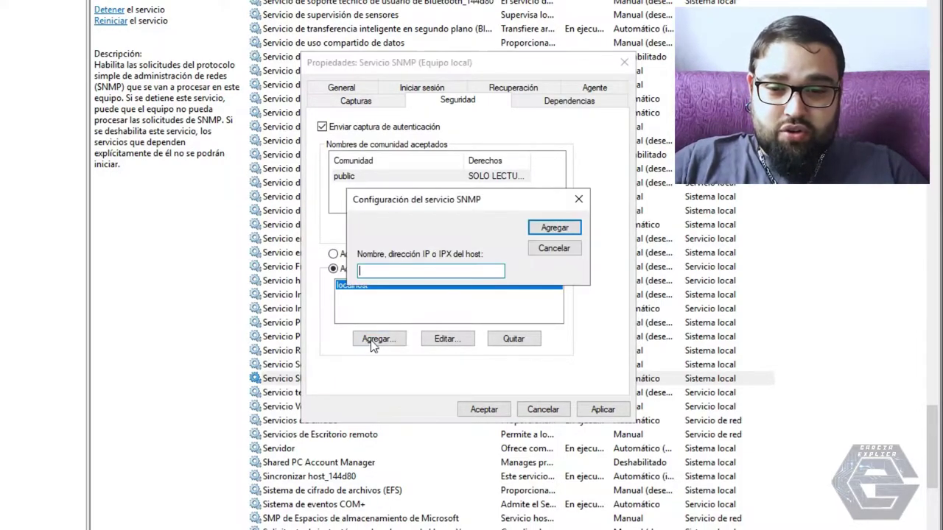
pyautogui.write('192')
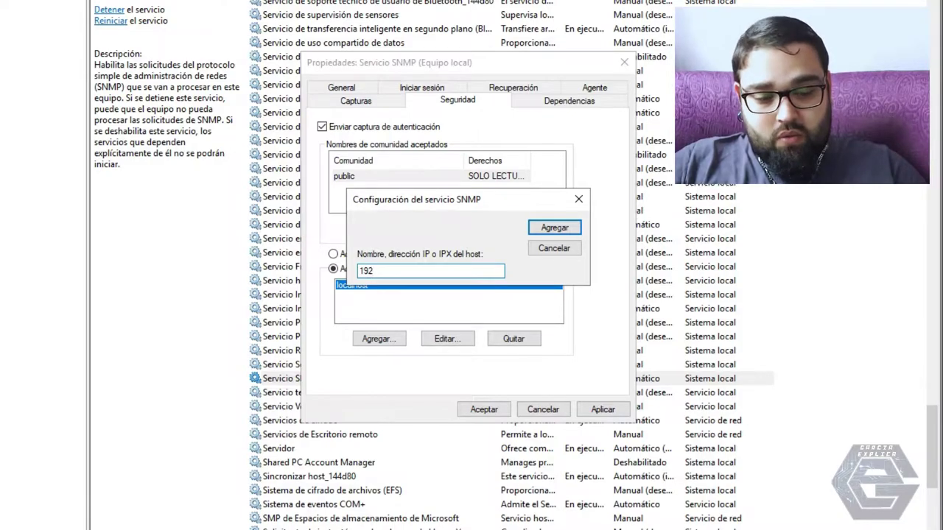
pyautogui.press('BackSpace')
pyautogui.press('BackSpace')
pyautogui.press('BackSpace')
pyautogui.press('BackSpace')
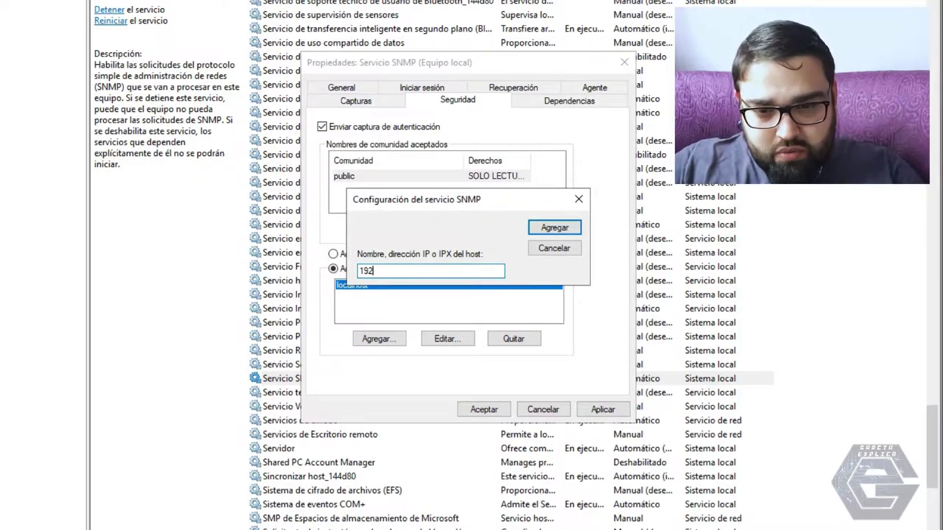
pyautogui.write('.168.1.110')
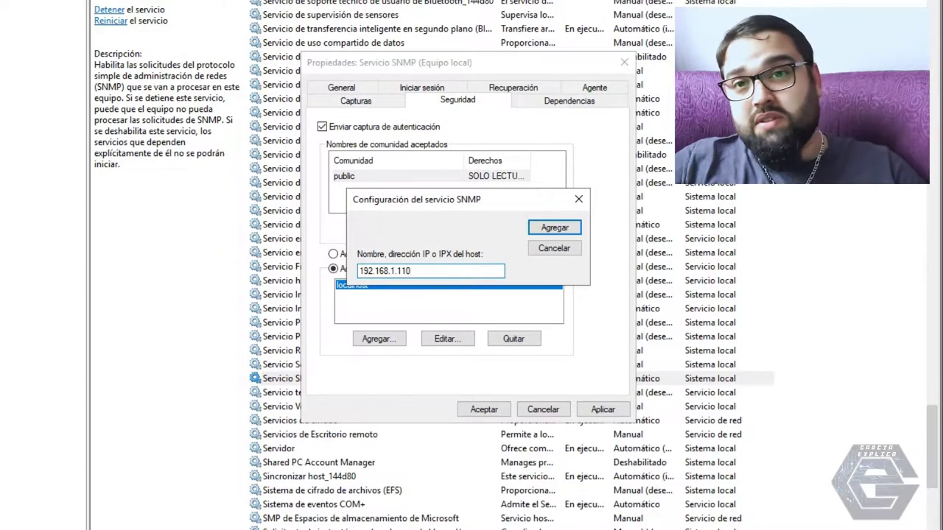
pyautogui.click(560, 228)
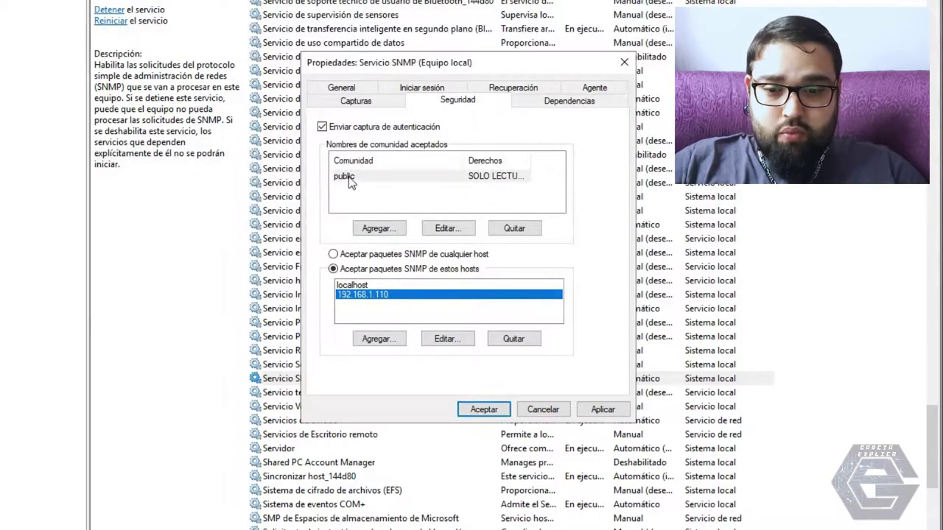
# Review the accepted community and agent settings, then apply the SNMP service changes and close its properties.
pyautogui.click(349, 179)
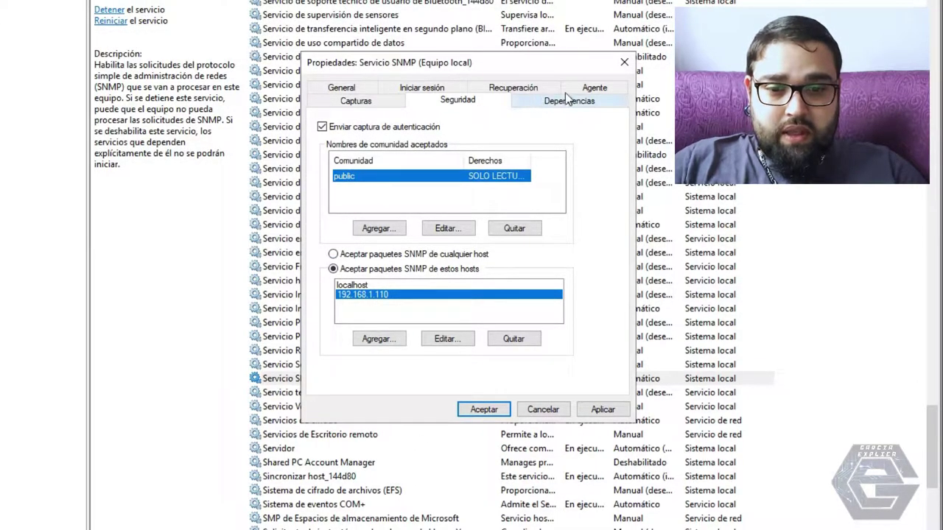
pyautogui.click(594, 88)
pyautogui.click(603, 410)
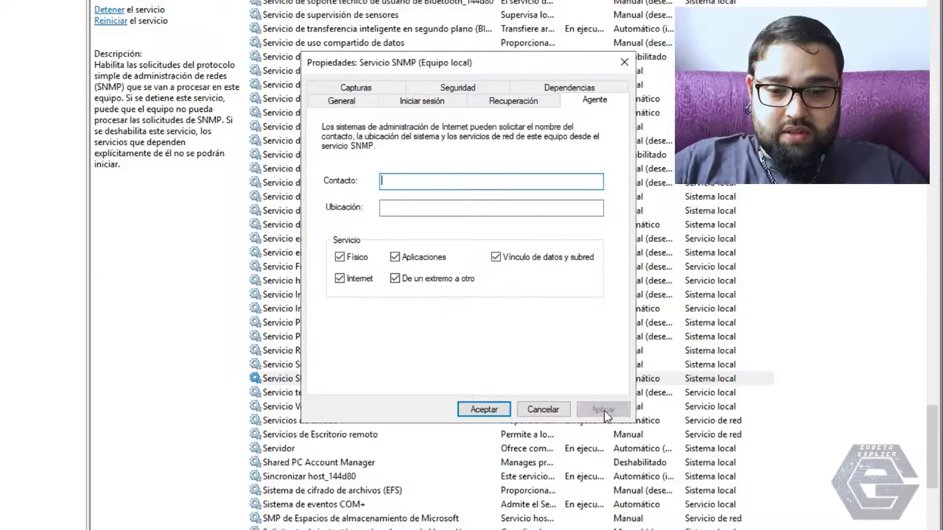
pyautogui.click(495, 412)
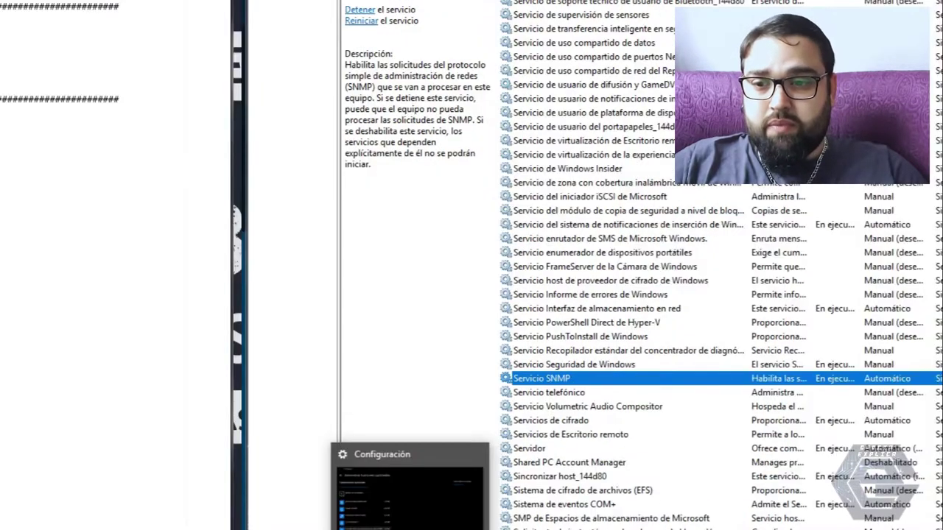
# Highlight the firewall line in the Kate notes, and close the Servicios and Configuración windows in the virtual machine.
pyautogui.hotkey('alt', 'Tab')
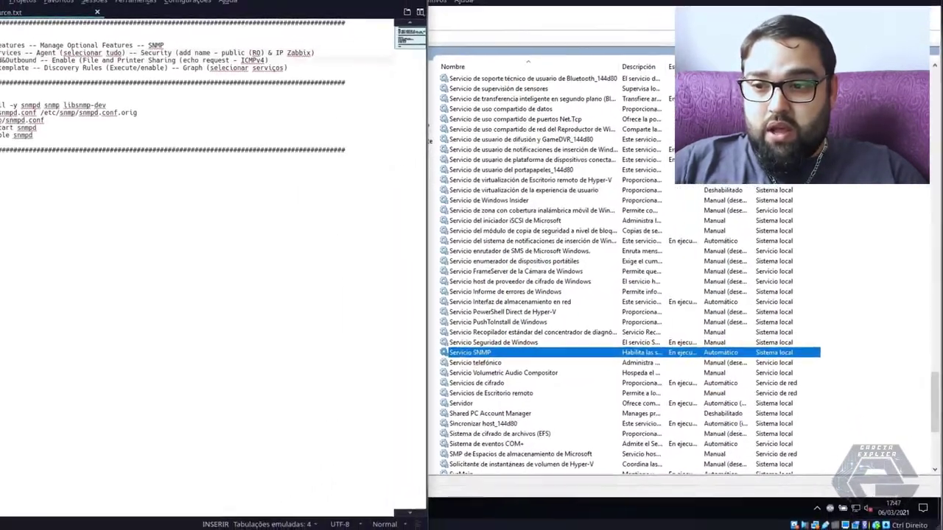
pyautogui.moveTo(25, 78); pyautogui.dragTo(364, 84)
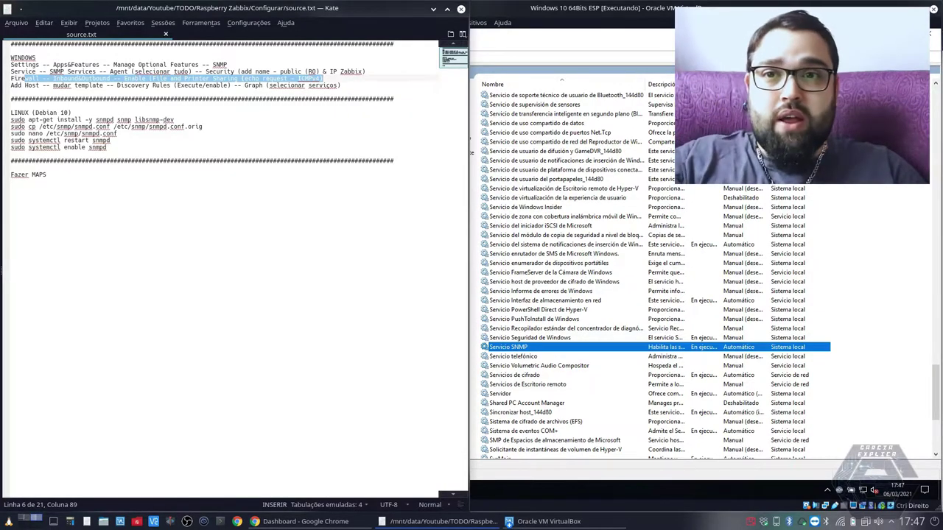
pyautogui.click(933, 37)
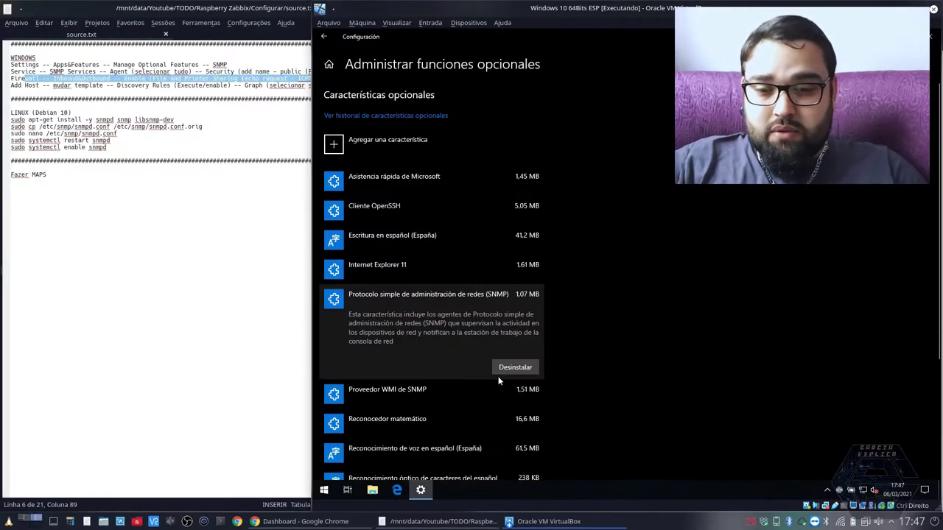
pyautogui.click(932, 37)
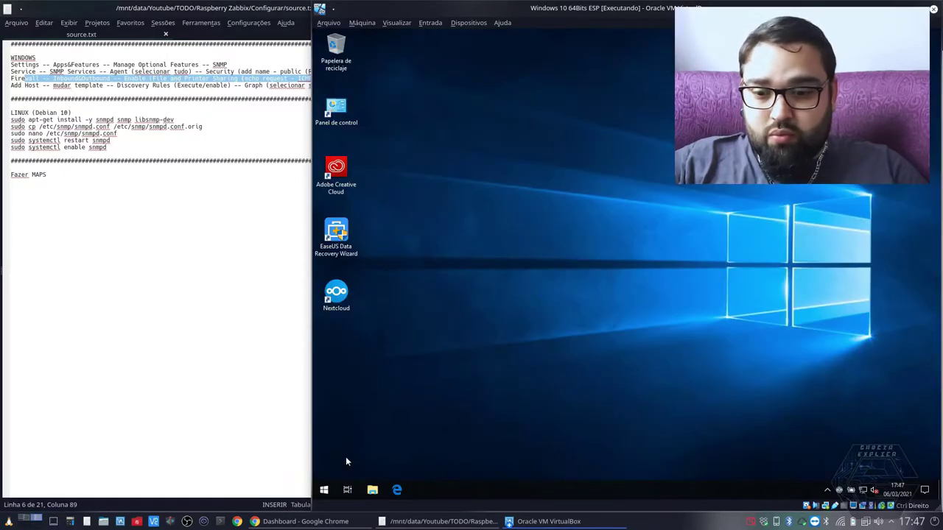
# Search Windows for "firew", open Firewall de Windows Defender and go to its Configuración avanzada.
pyautogui.click(324, 490)
pyautogui.write('firew')
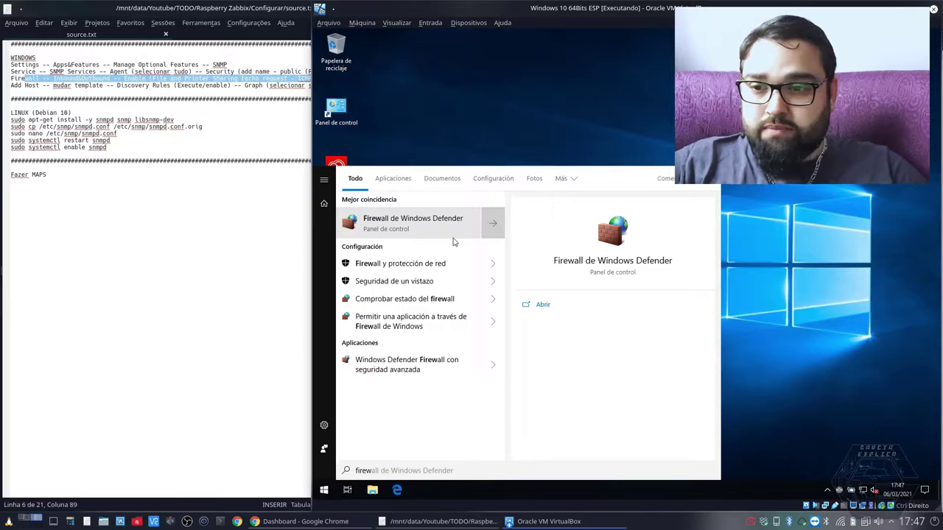
pyautogui.press('Return')
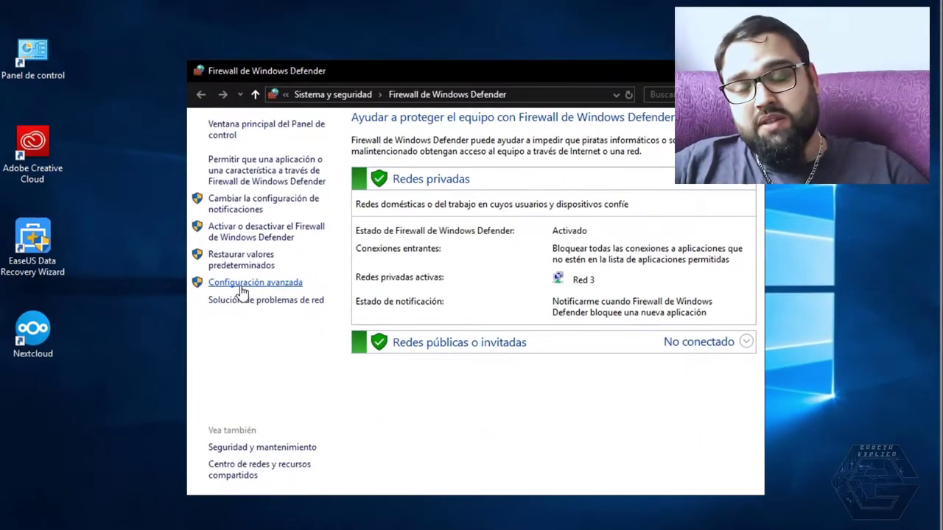
pyautogui.click(242, 285)
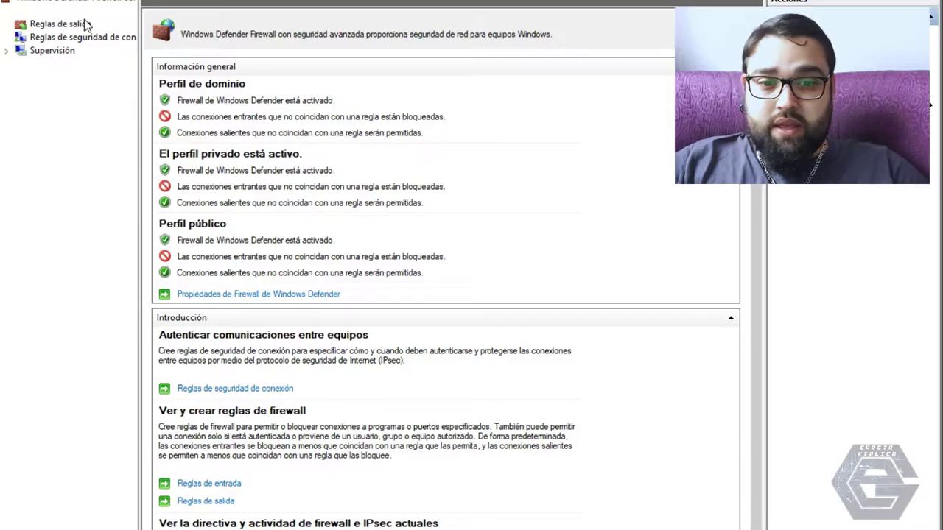
# Enable both inbound rules named Archivos e impresoras compartidos (petición eco: ICMPv4 de entrada).
pyautogui.click(84, 15)
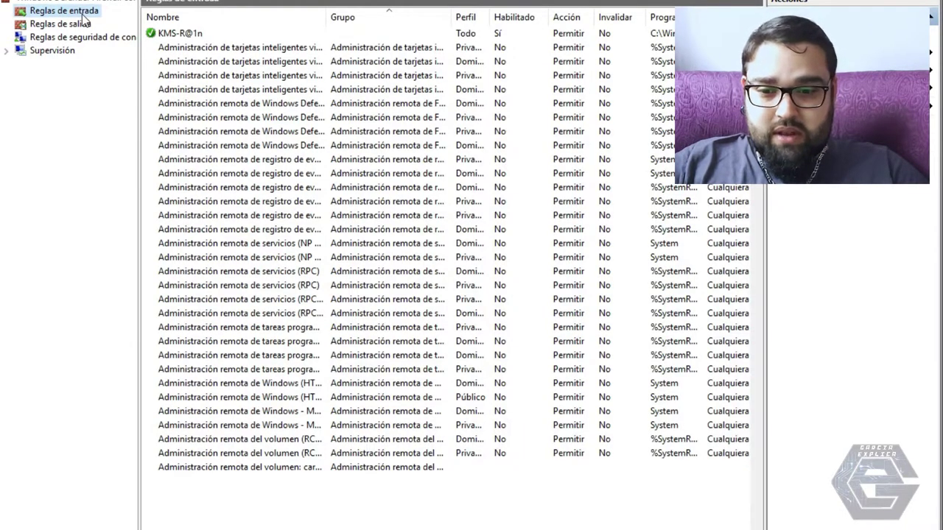
pyautogui.doubleClick(326, 17)
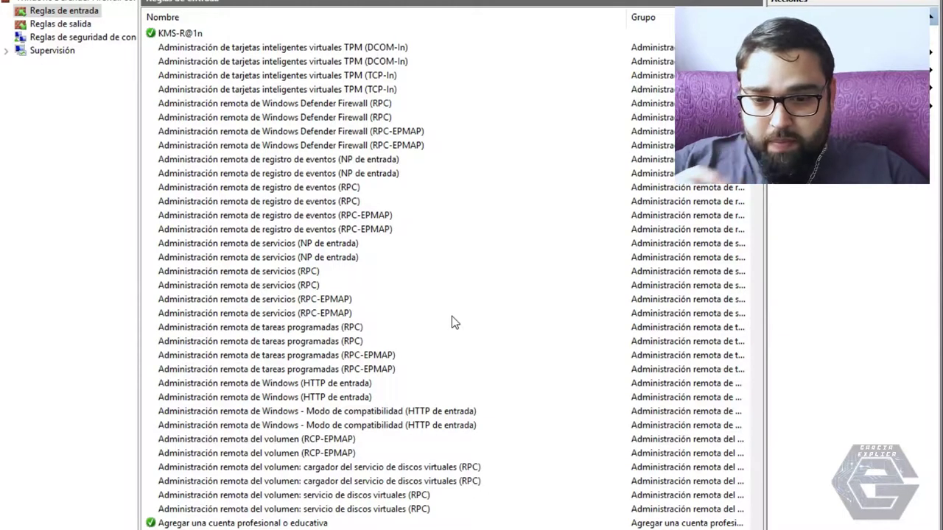
pyautogui.scroll(-8, 413, 316)
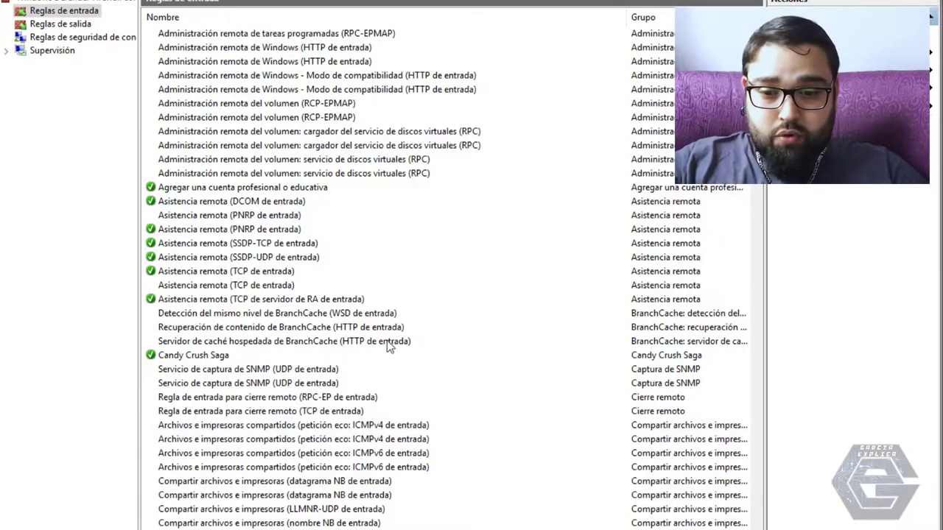
pyautogui.click(335, 427)
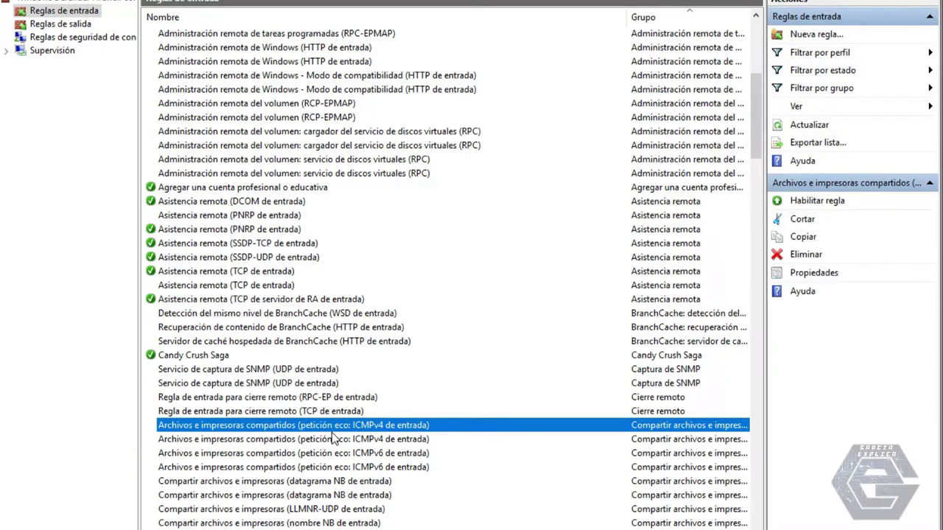
pyautogui.keyDown('ctrl'); pyautogui.click(334, 439); pyautogui.keyUp('ctrl')
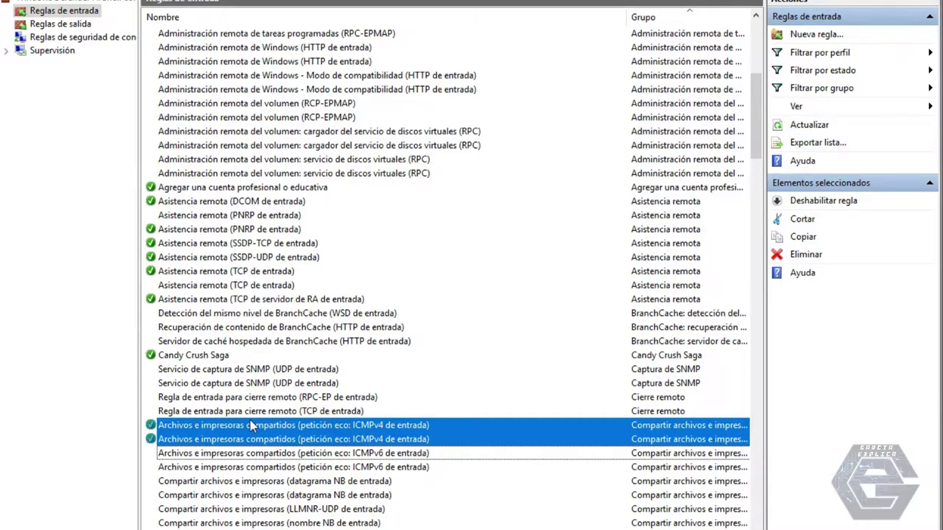
pyautogui.click(251, 426)
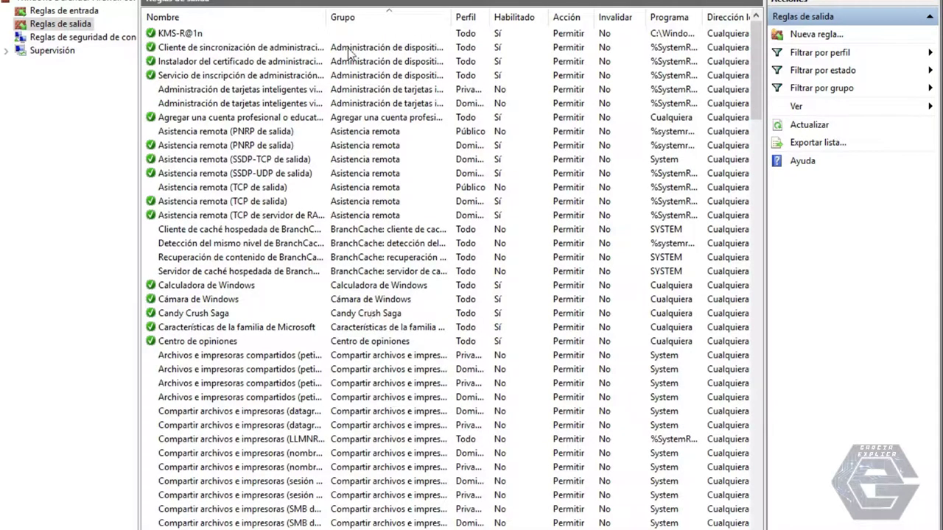
# Enable both outbound Archivos e impresoras compartidos (petición eco: ICMPv4 de salida) rules and close the firewall windows.
pyautogui.doubleClick(326, 16)
pyautogui.click(343, 356)
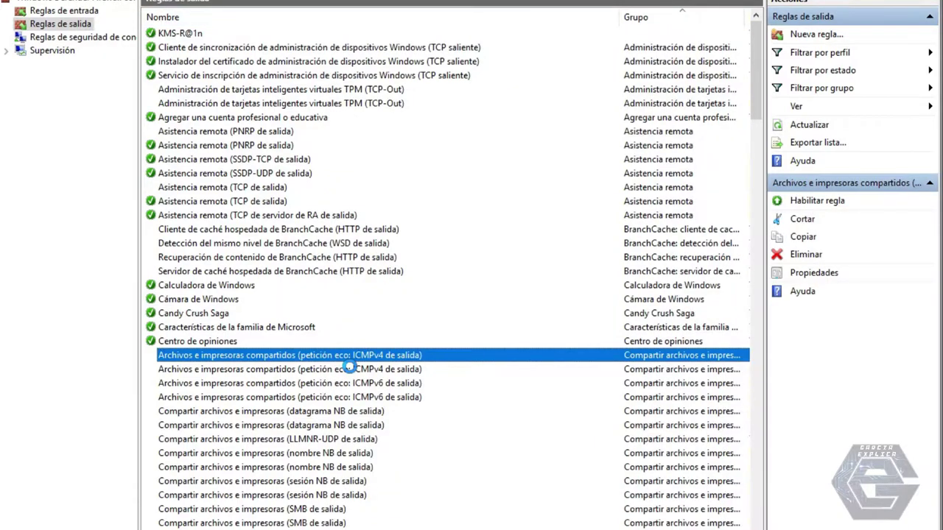
pyautogui.keyDown('ctrl'); pyautogui.click(349, 369); pyautogui.keyUp('ctrl')
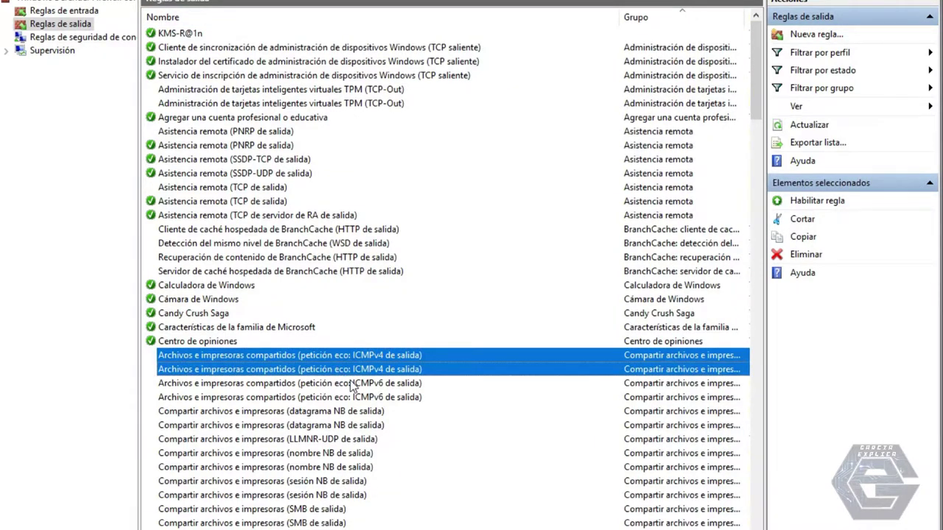
pyautogui.click(814, 202)
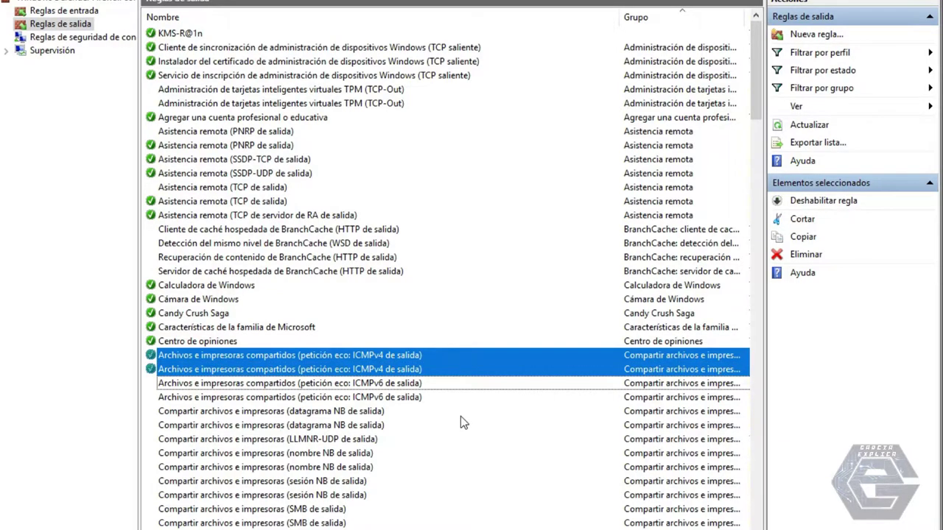
pyautogui.click(546, 185)
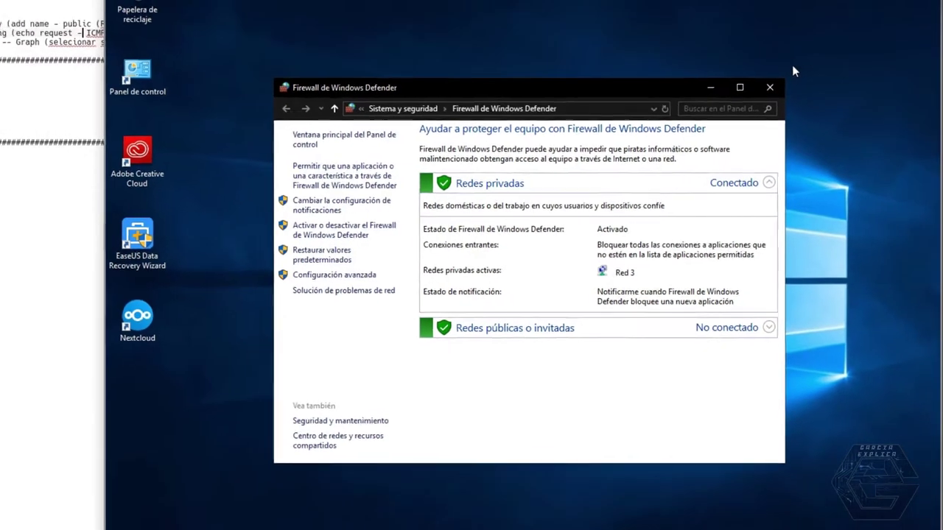
pyautogui.click(802, 67)
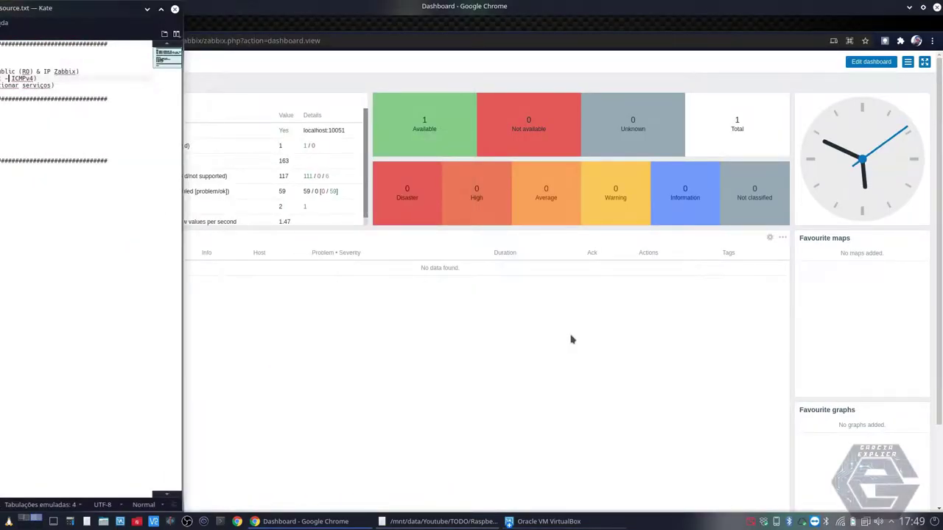
# Switch to the Zabbix dashboard in Chrome and start creating a new host in the Hosts configuration.
pyautogui.click(571, 339)
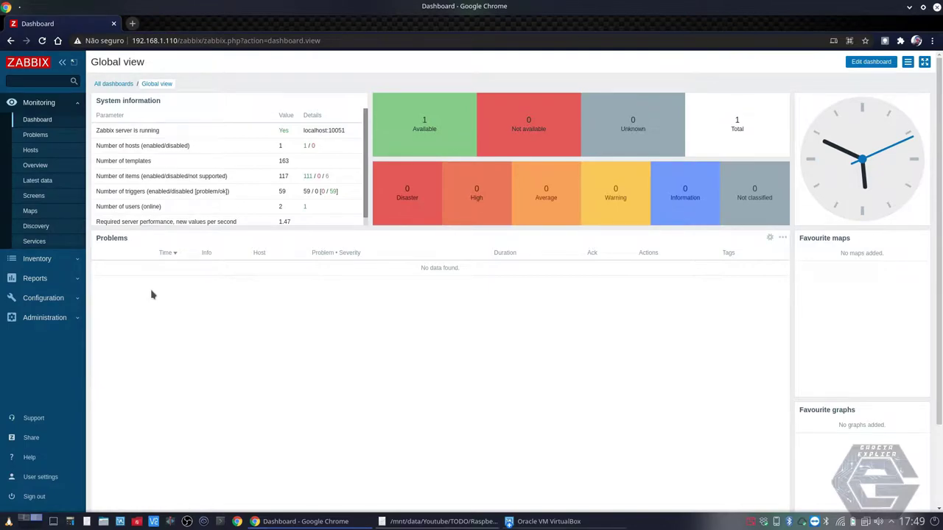
pyautogui.click(44, 298)
pyautogui.click(34, 212)
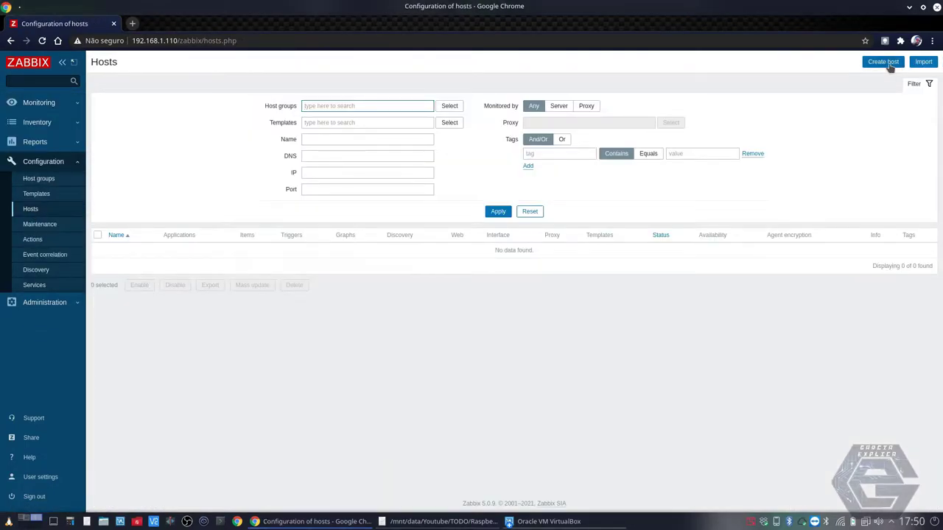
pyautogui.click(877, 62)
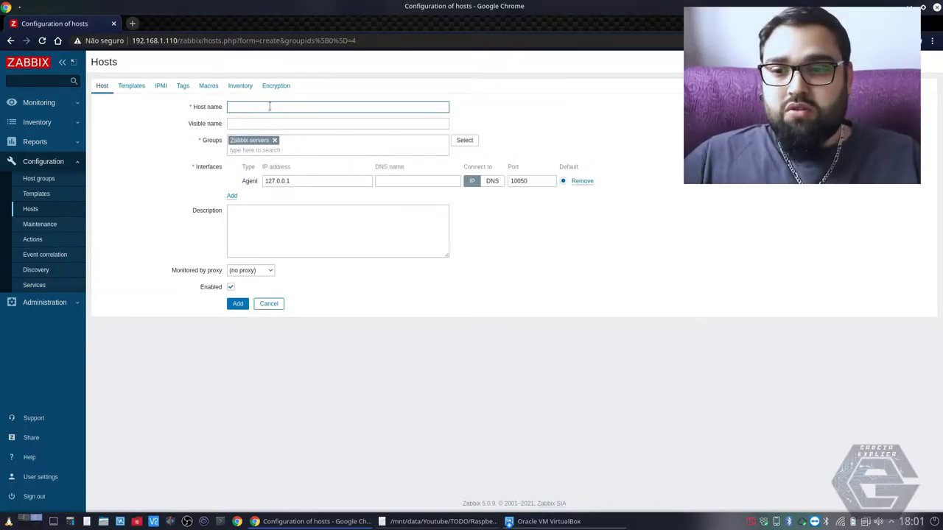
# Set both the host name and the visible name of the new host to win10.
pyautogui.click(270, 106)
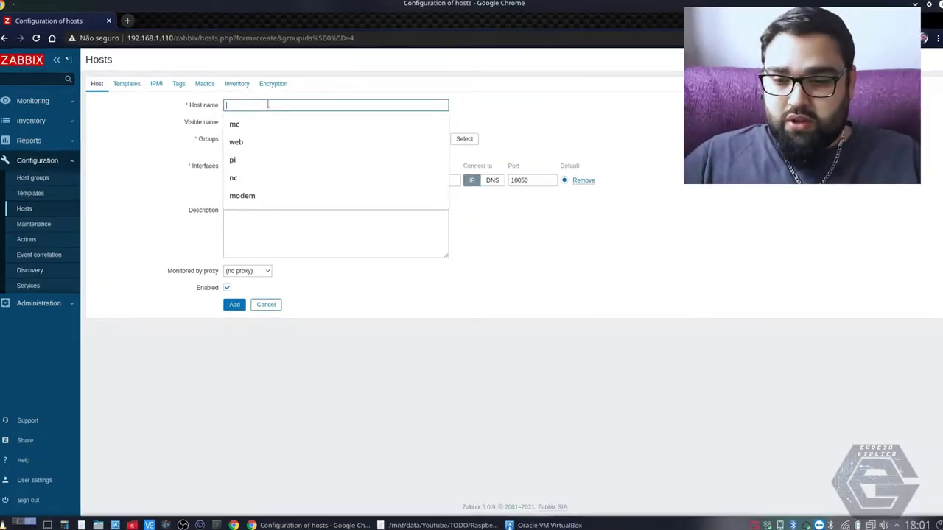
pyautogui.write('Win10')
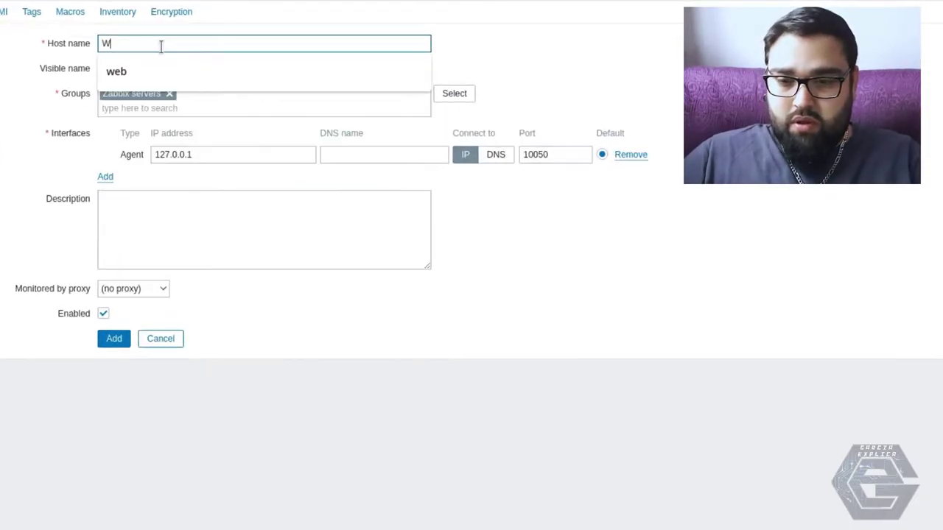
pyautogui.press('Tab')
pyautogui.hotkey('shift', 'Tab')
pyautogui.write('win10')
pyautogui.press('Tab')
pyautogui.write('win10')
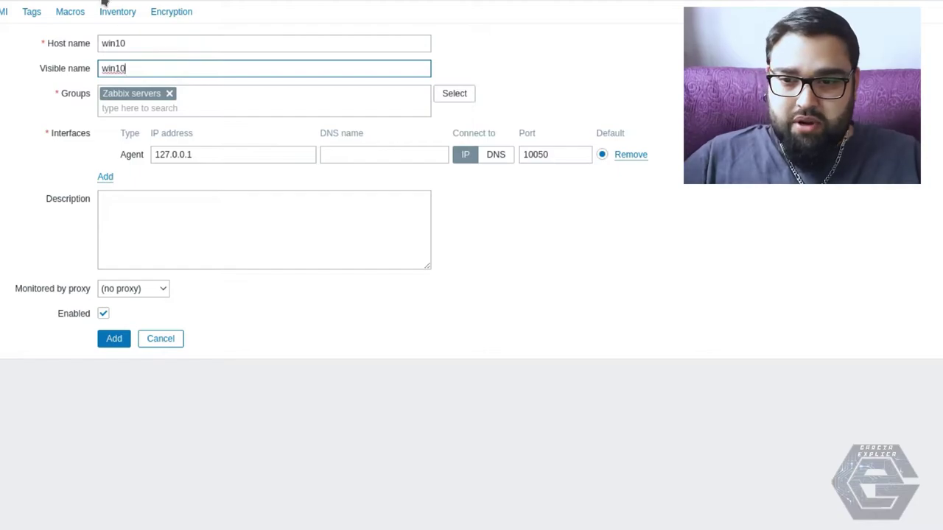
# Add the Templates/Operating systems host group to the new host's groups.
pyautogui.click(294, 103)
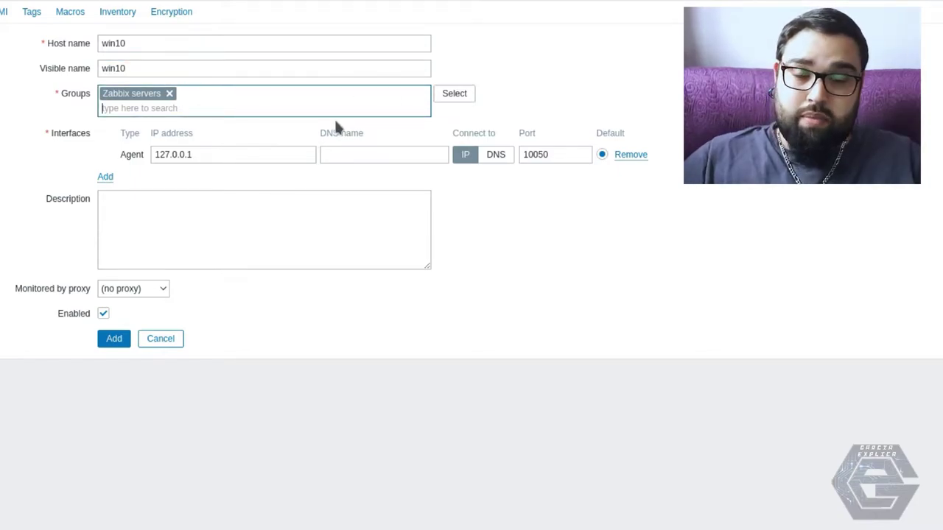
pyautogui.click(453, 93)
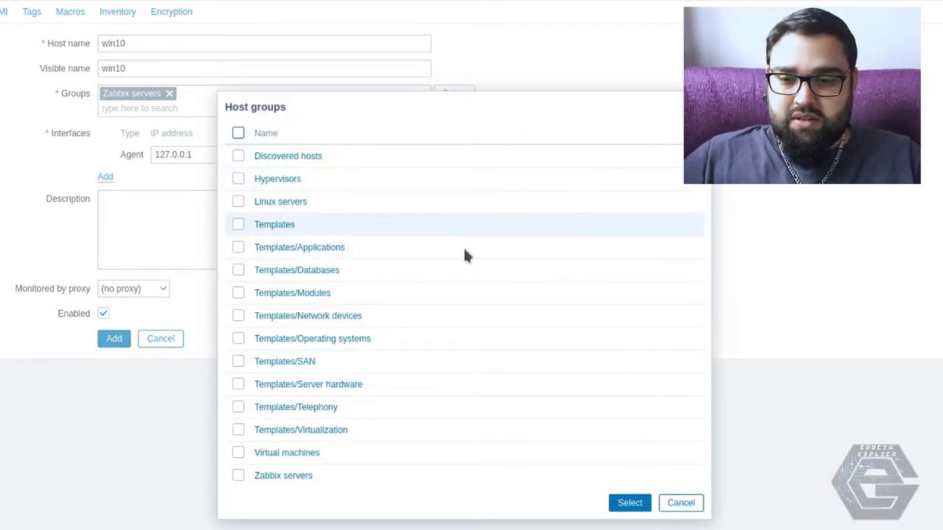
pyautogui.click(330, 340)
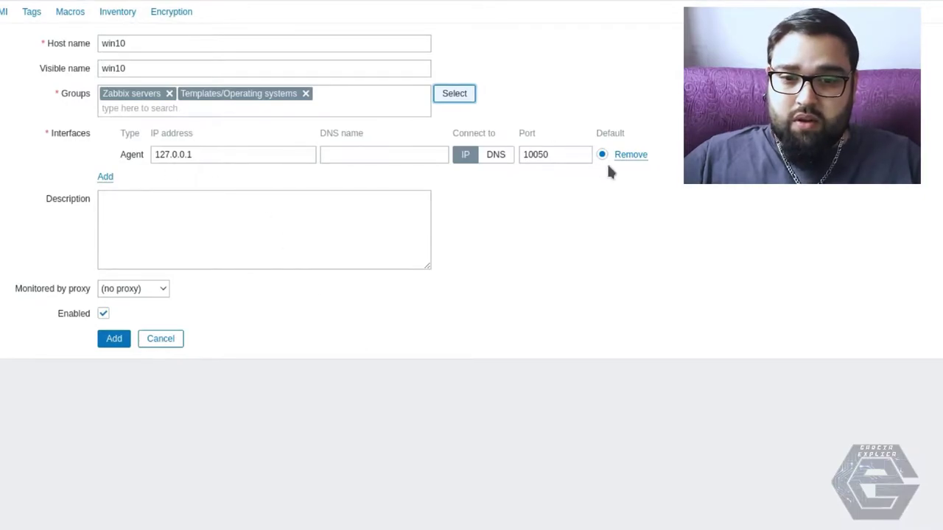
# Replace the new host's Agent interface with an SNMP interface using IP address 192.168.1.144.
pyautogui.click(630, 155)
pyautogui.click(105, 153)
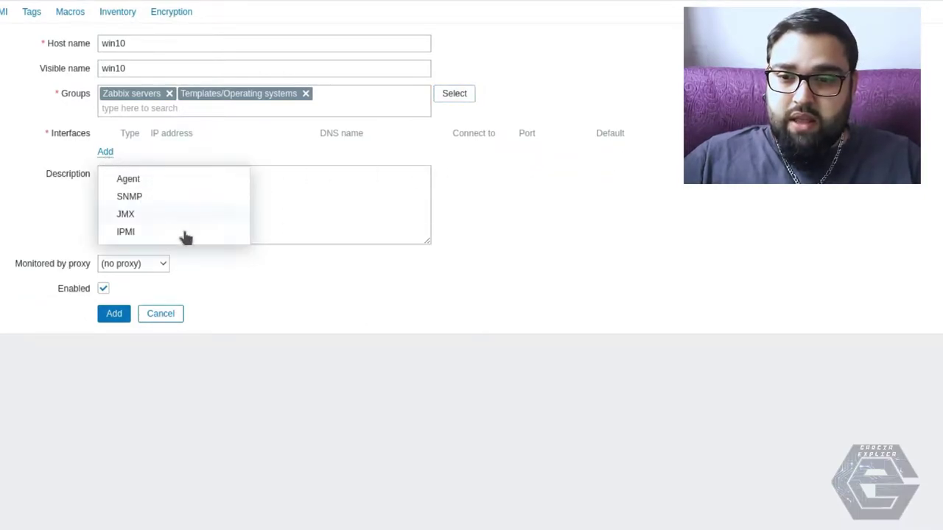
pyautogui.click(131, 196)
pyautogui.click(210, 155)
pyautogui.hotkey('ctrl', 'a')
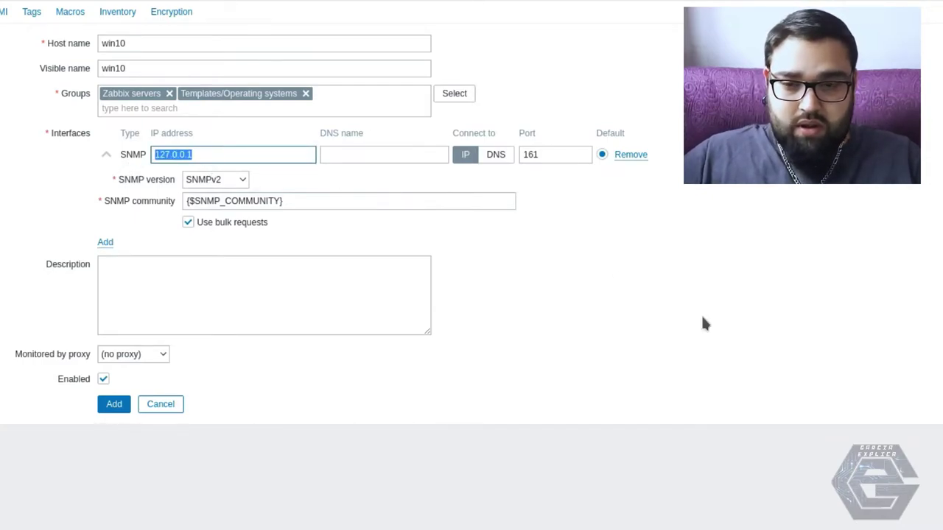
pyautogui.write('192.16')
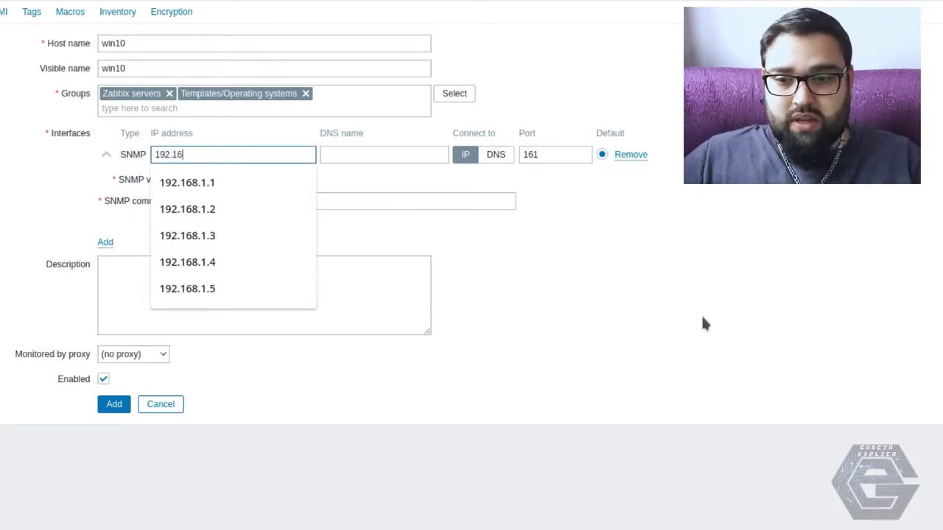
pyautogui.write('8.1.144')
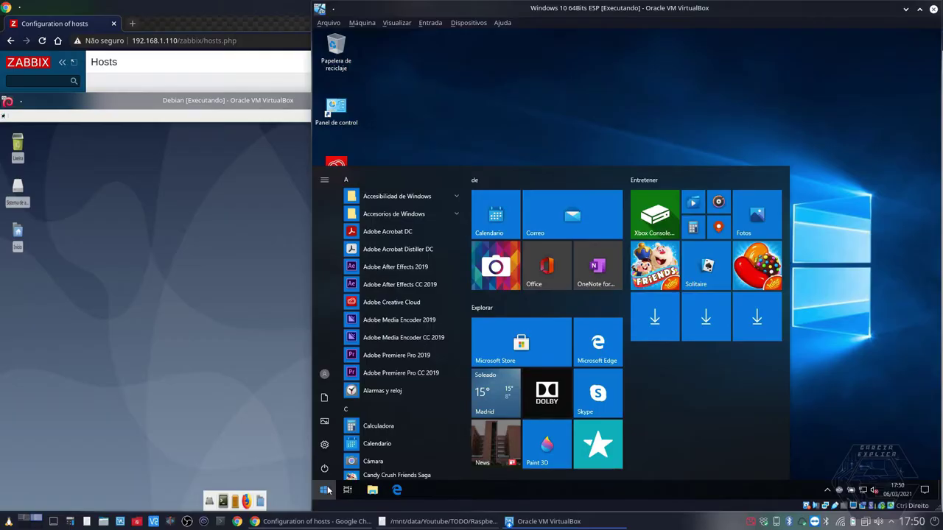
# Switch to the Windows 10 virtual machine, run ipconfig in a command prompt, copy the IPv4 address and close the windows.
pyautogui.click(325, 490)
pyautogui.press('super+r')
pyautogui.write('cmd')
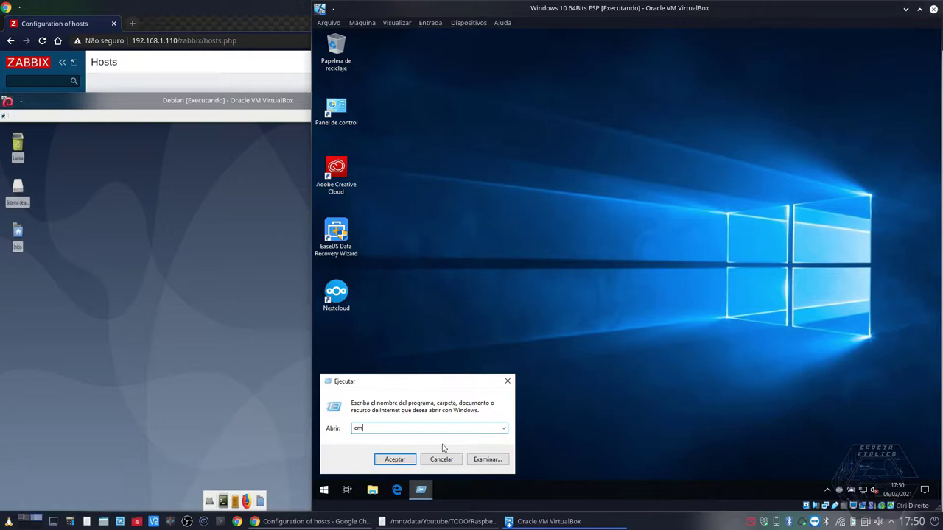
pyautogui.press('Return')
pyautogui.write('ipconfig')
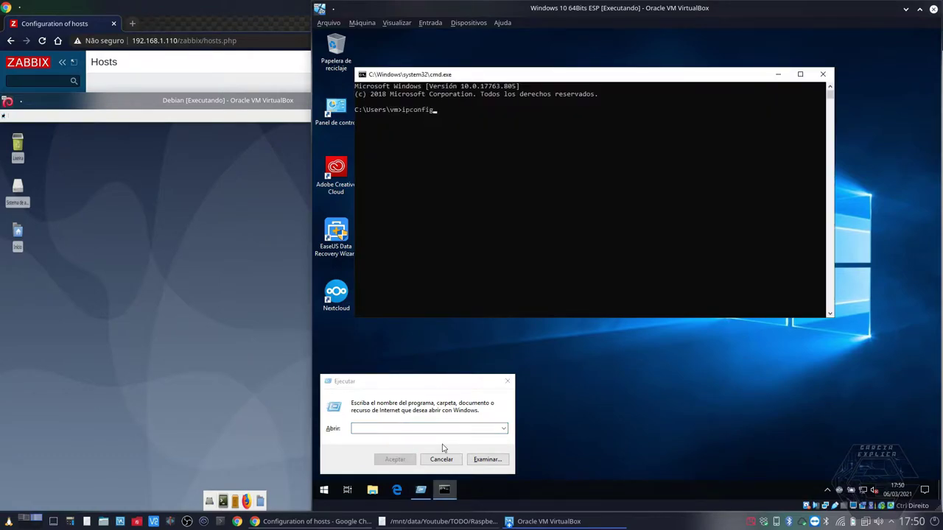
pyautogui.press('Return')
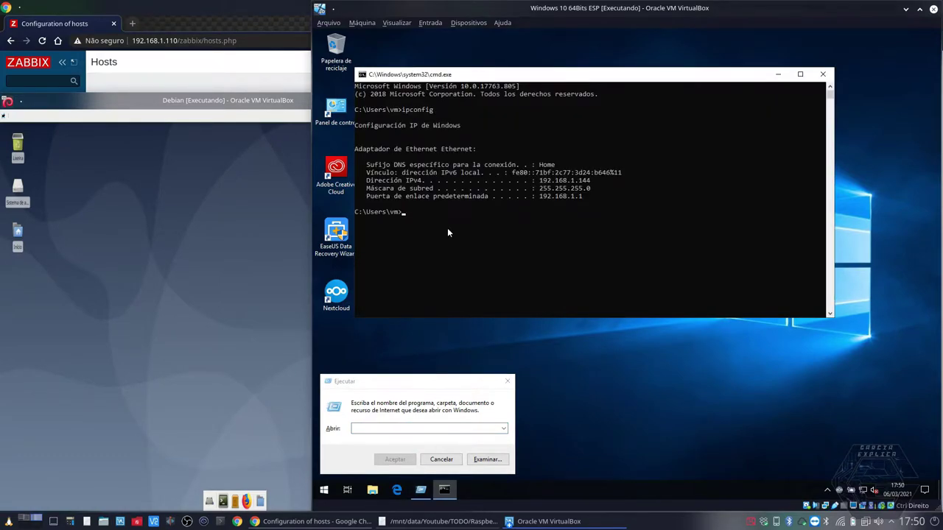
pyautogui.moveTo(539, 180); pyautogui.dragTo(590, 182)
pyautogui.hotkey('ctrl', 'c')
pyautogui.hotkey('alt', 'F4')
pyautogui.click(508, 381)
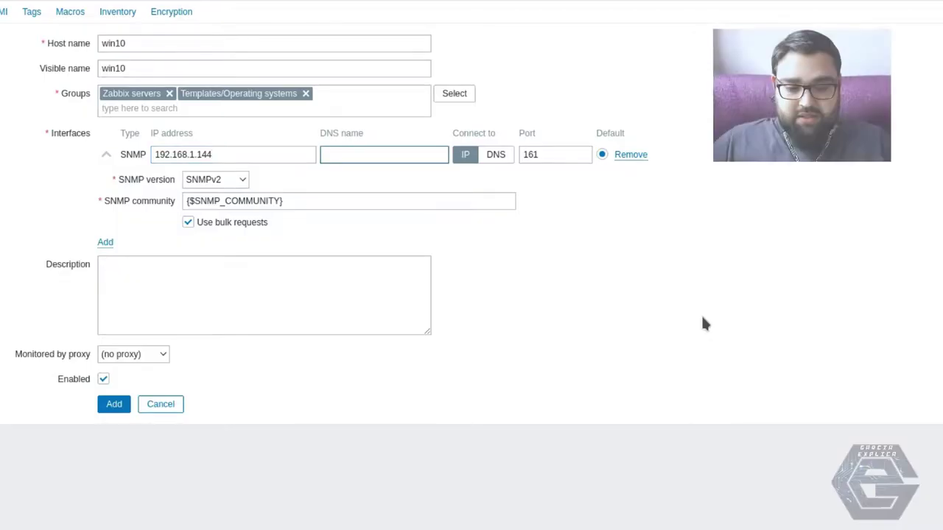
pyautogui.write('192.168.1.144')
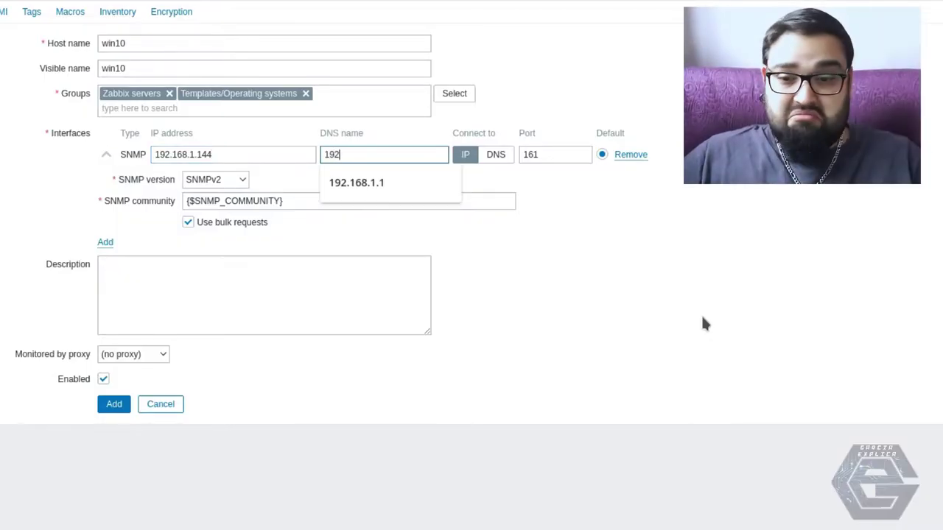
pyautogui.click(527, 255)
pyautogui.click(358, 154)
pyautogui.press('BackSpace')
pyautogui.press('BackSpace')
pyautogui.press('BackSpace')
pyautogui.press('BackSpace')
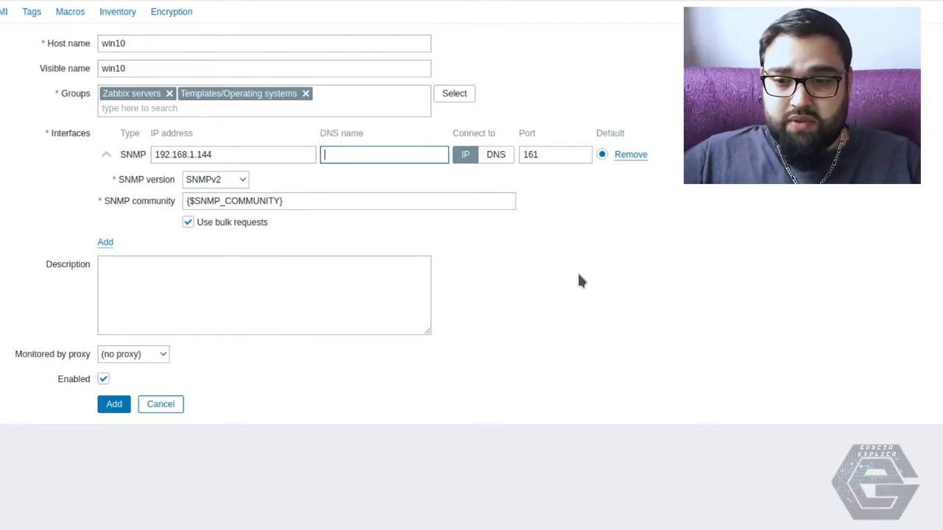
# Save the new win10 host with its SNMP interface.
pyautogui.moveTo(197, 154); pyautogui.dragTo(151, 154)
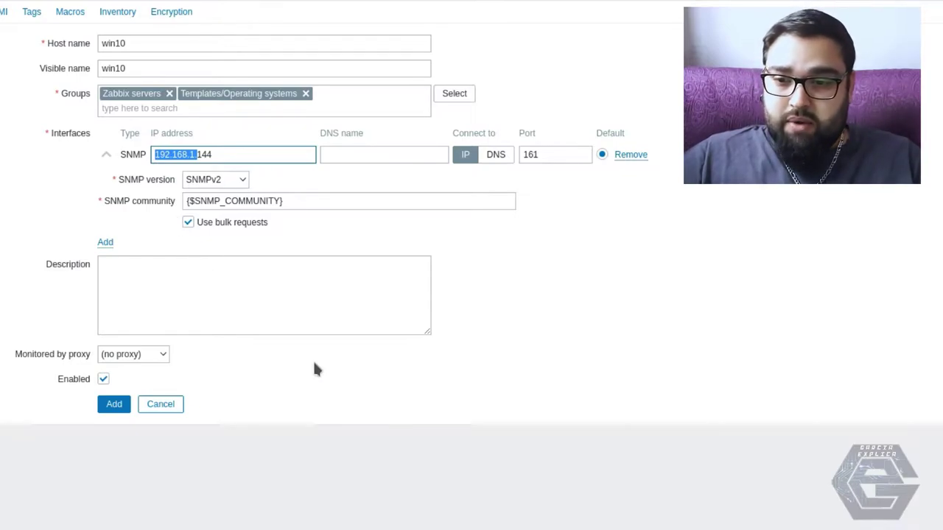
pyautogui.click(227, 310)
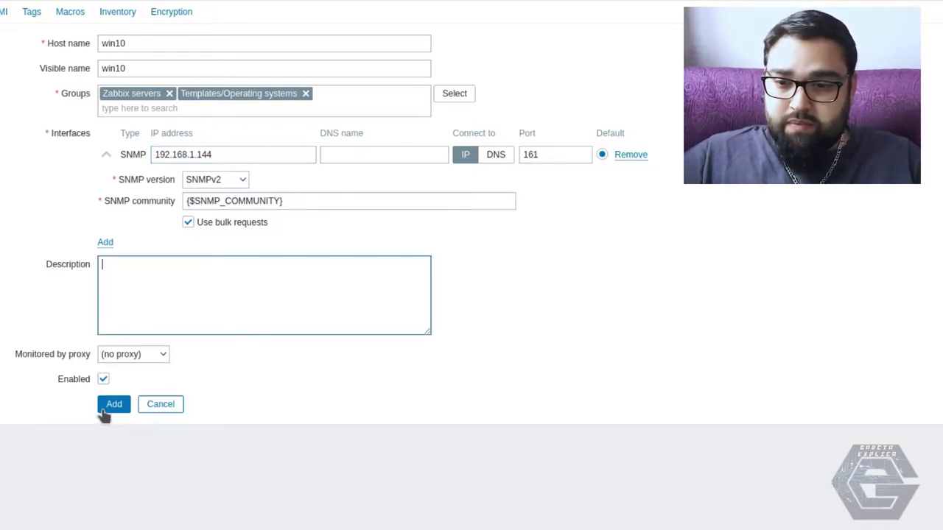
pyautogui.click(103, 409)
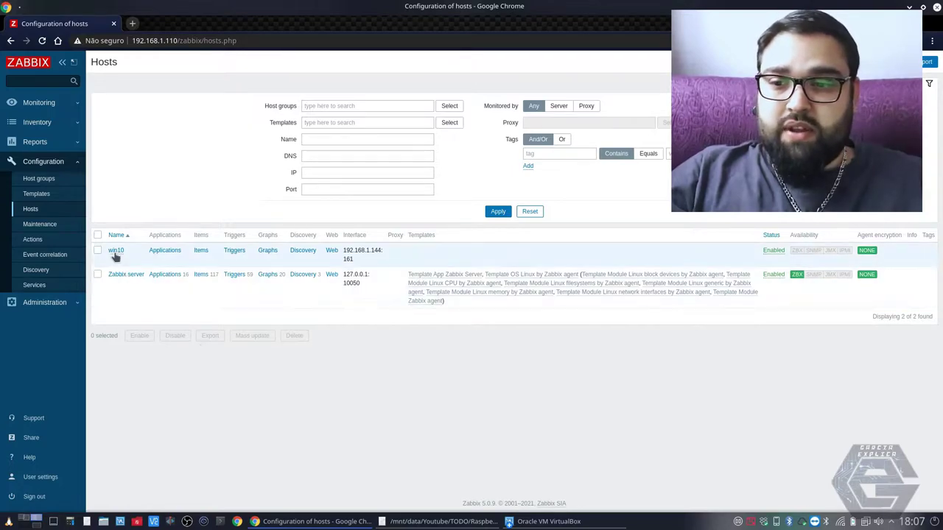
# Link Template OS Windows SNMP to the win10 host, update the host and reload the hosts list.
pyautogui.click(116, 254)
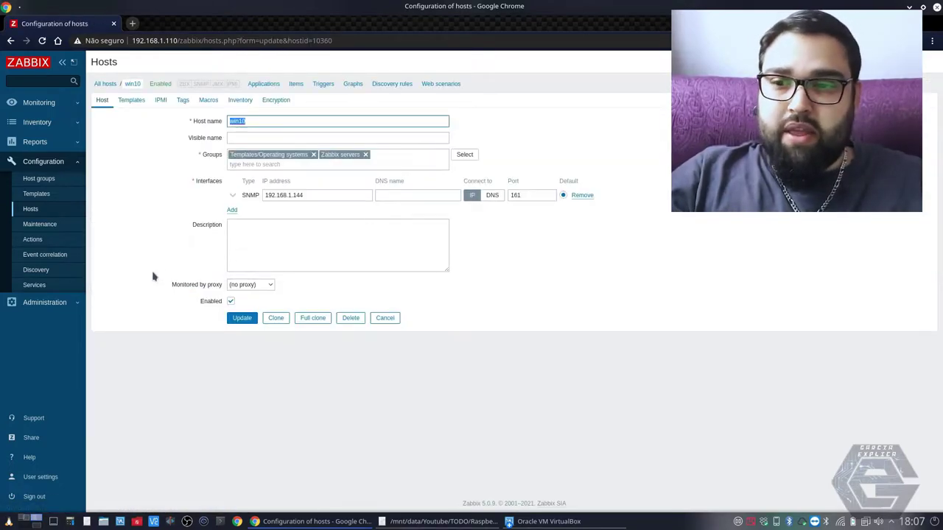
pyautogui.click(132, 101)
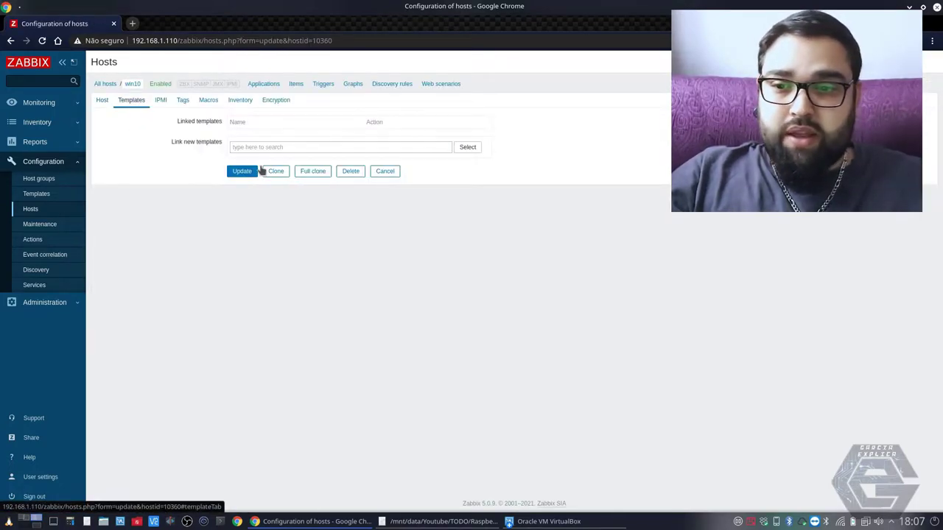
pyautogui.click(475, 150)
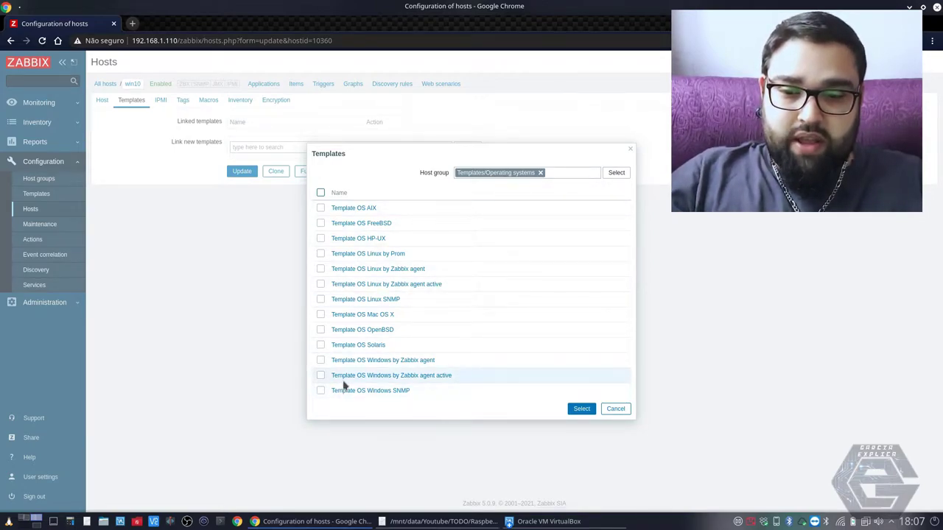
pyautogui.click(322, 392)
pyautogui.click(581, 408)
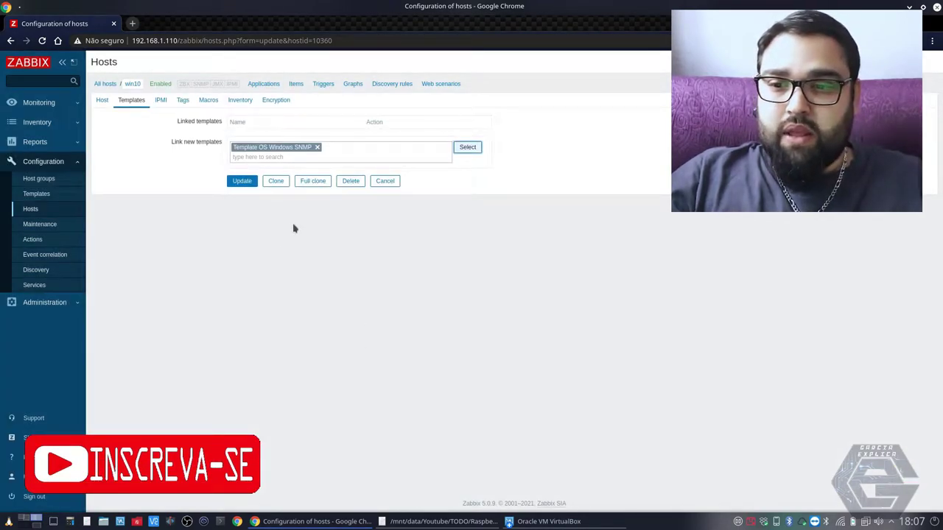
pyautogui.click(248, 184)
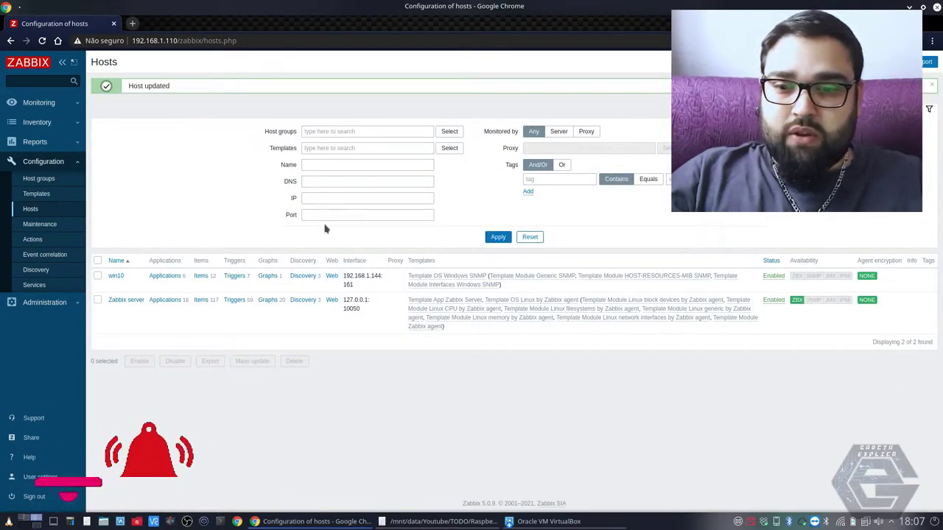
pyautogui.press('F5')
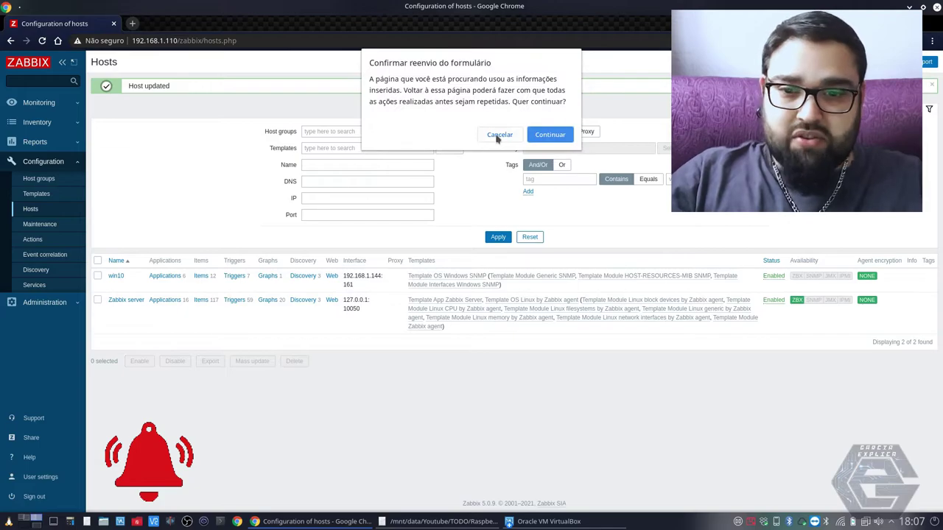
pyautogui.click(549, 135)
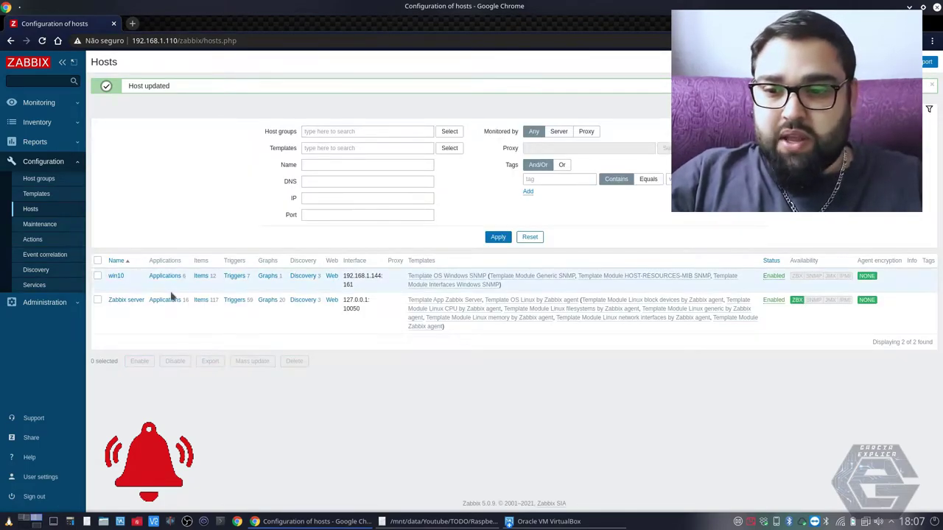
# Execute all of win10's discovery rules immediately and enable them.
pyautogui.click(302, 276)
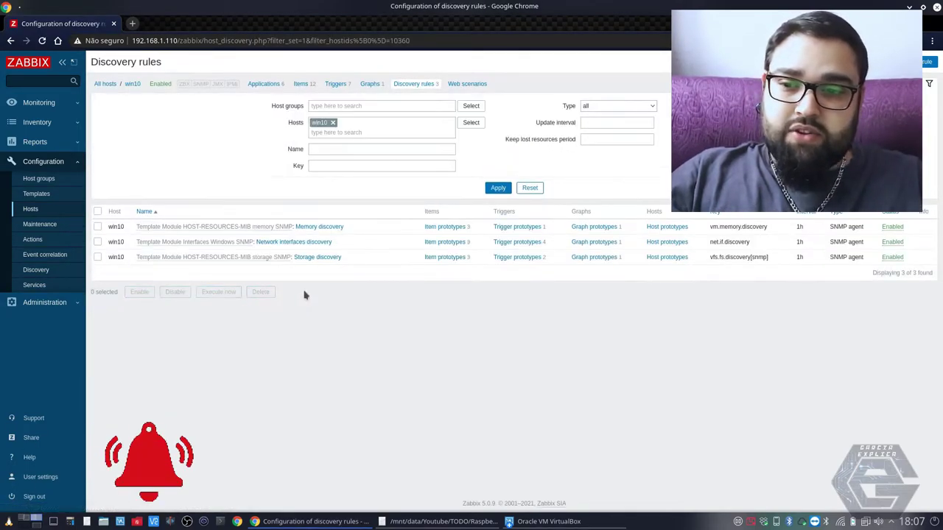
pyautogui.click(97, 212)
pyautogui.click(218, 292)
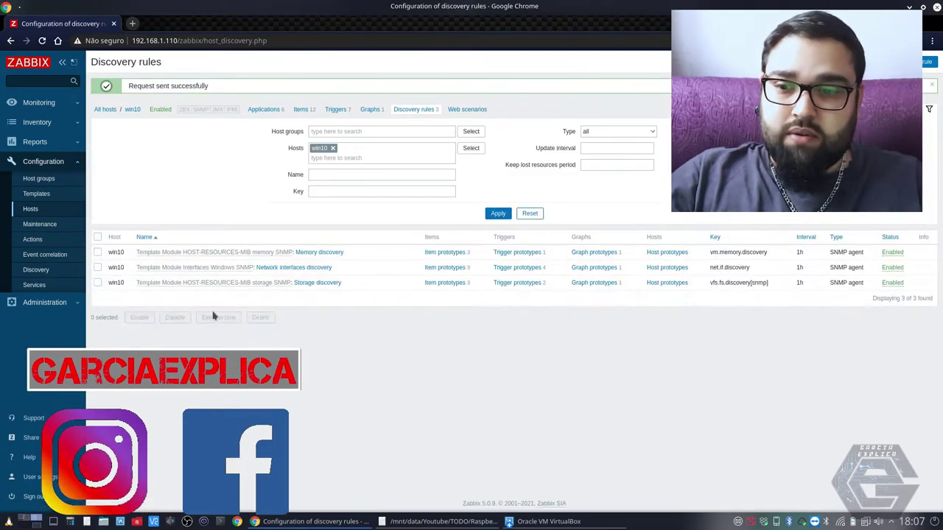
pyautogui.click(97, 237)
pyautogui.click(138, 318)
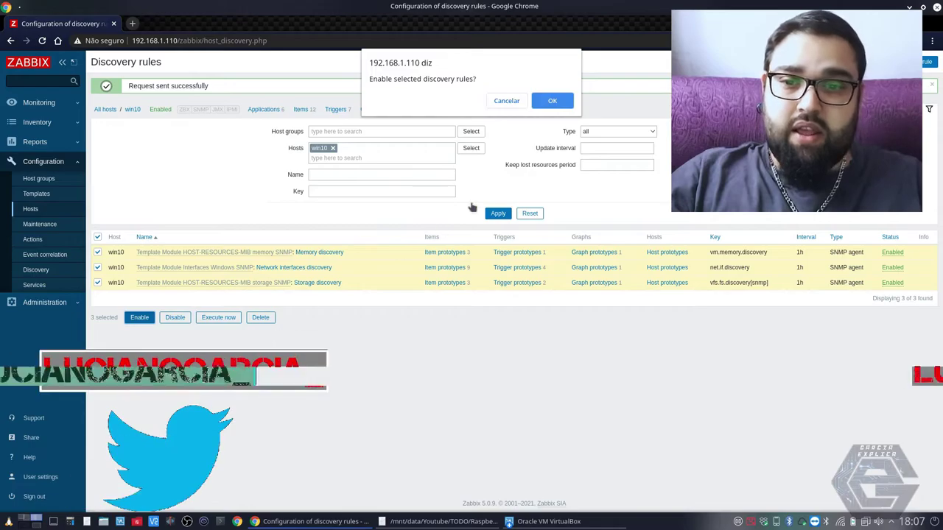
pyautogui.click(551, 99)
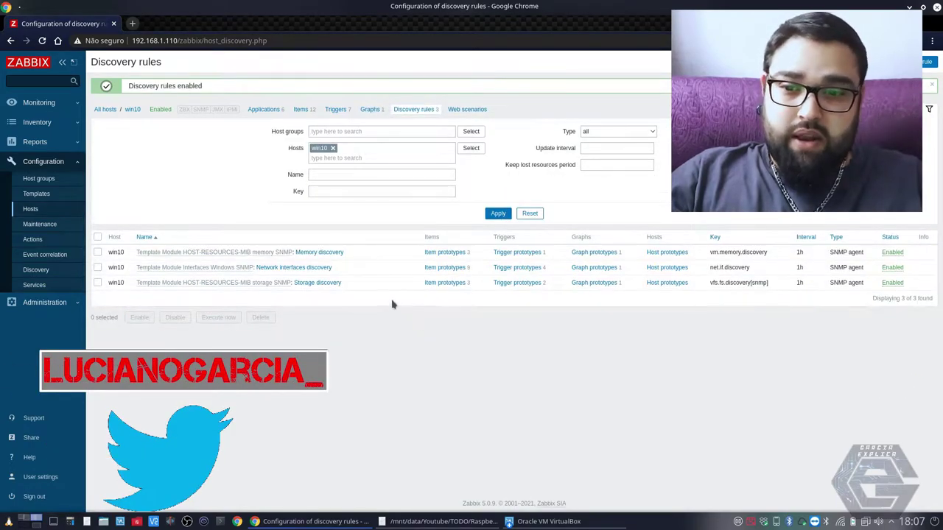
# Delete all of win10's network traffic graphs except Interface ethernet_32771(Ethernet), keeping the disk, CPU and memory graphs, and reapply the host filter.
pyautogui.click(370, 109)
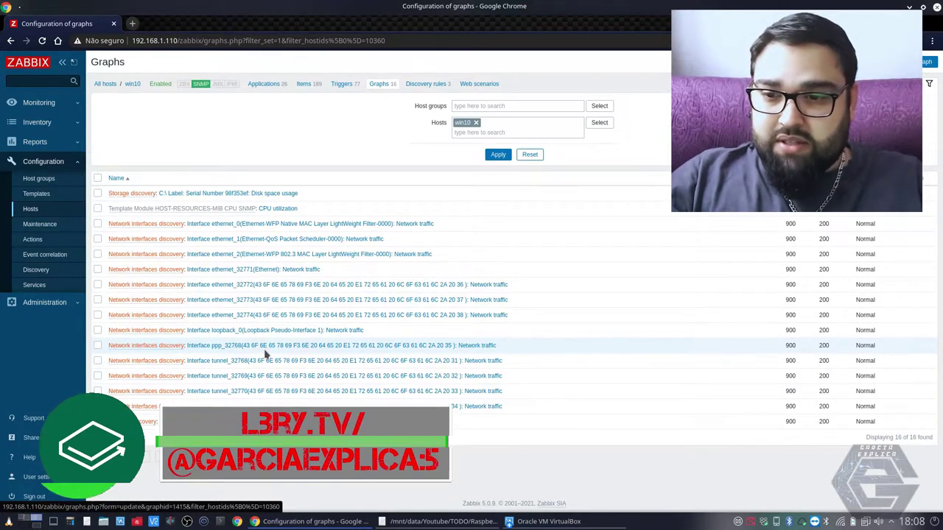
pyautogui.click(97, 178)
pyautogui.click(97, 193)
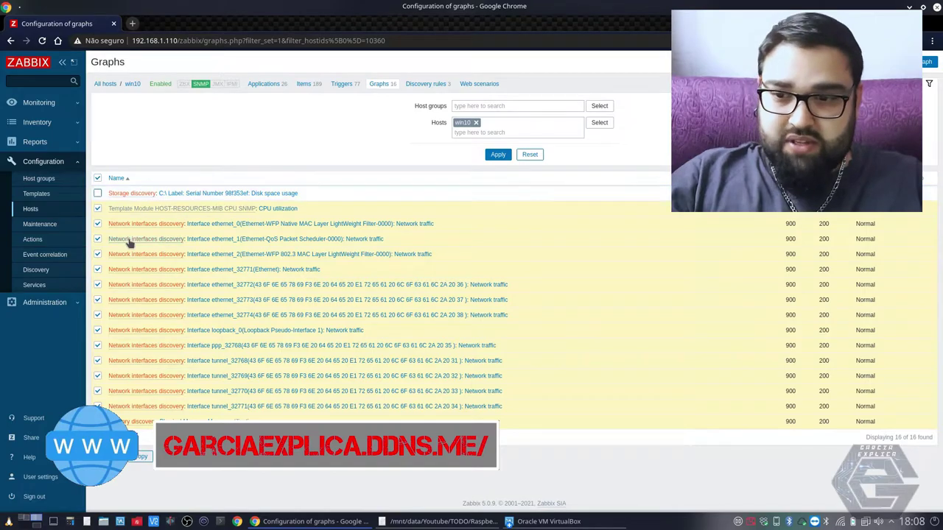
pyautogui.click(97, 209)
pyautogui.click(97, 422)
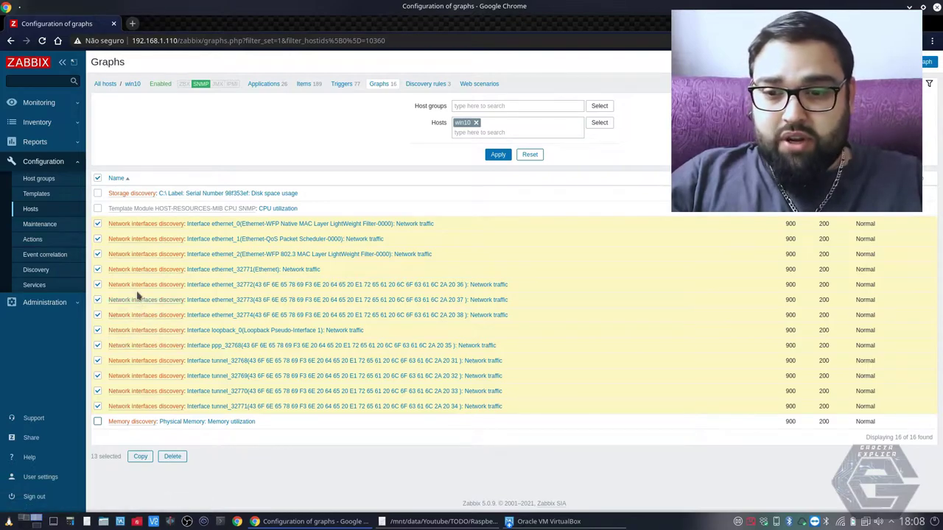
pyautogui.click(97, 224)
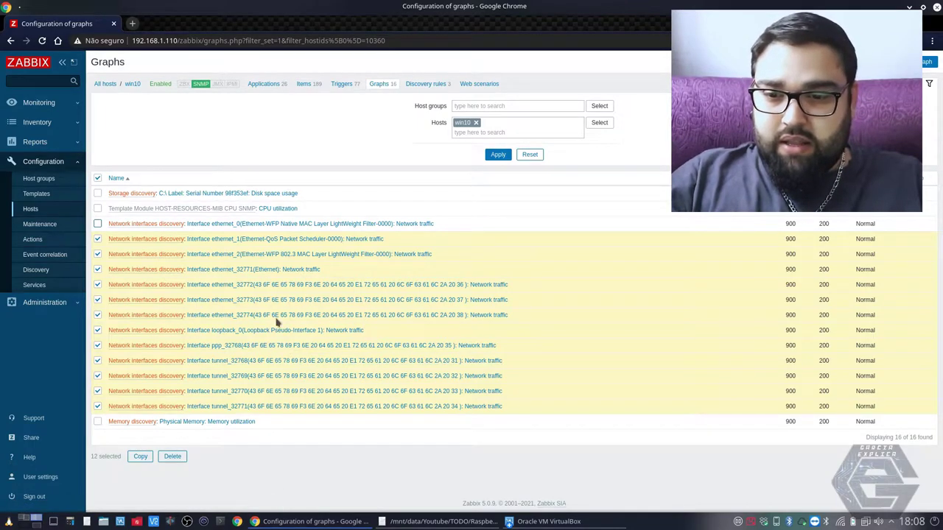
pyautogui.click(97, 269)
pyautogui.click(97, 224)
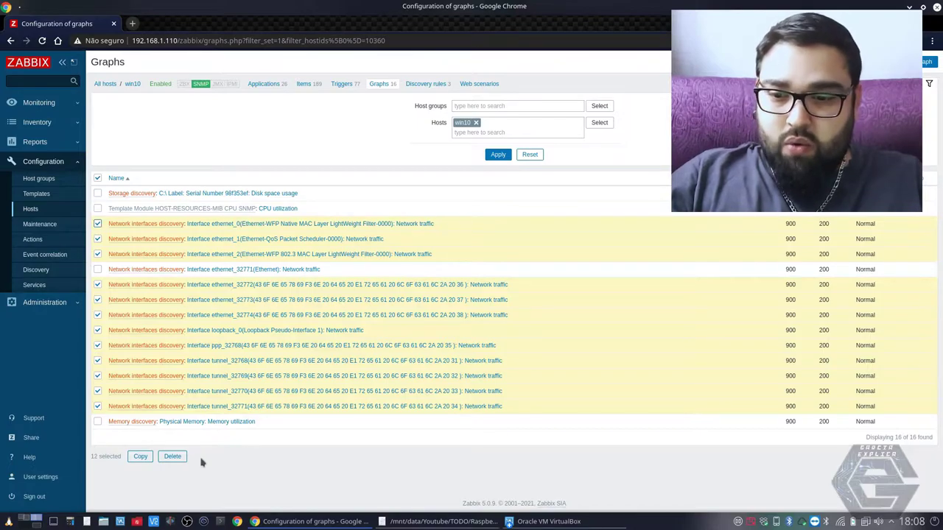
pyautogui.click(172, 457)
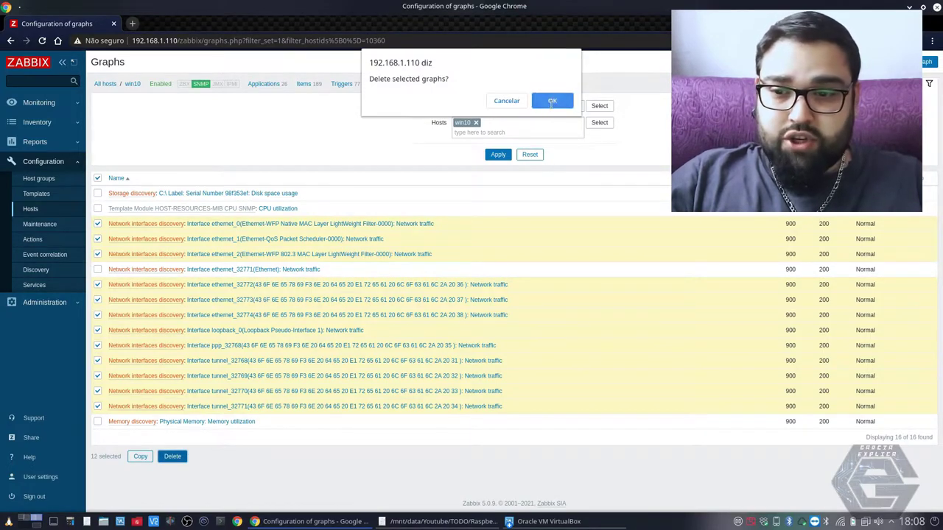
pyautogui.click(553, 101)
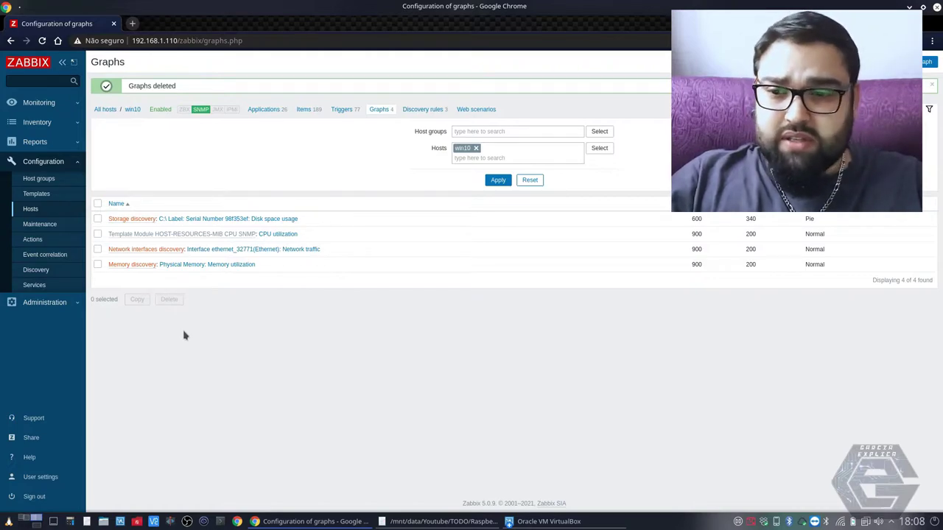
pyautogui.click(499, 181)
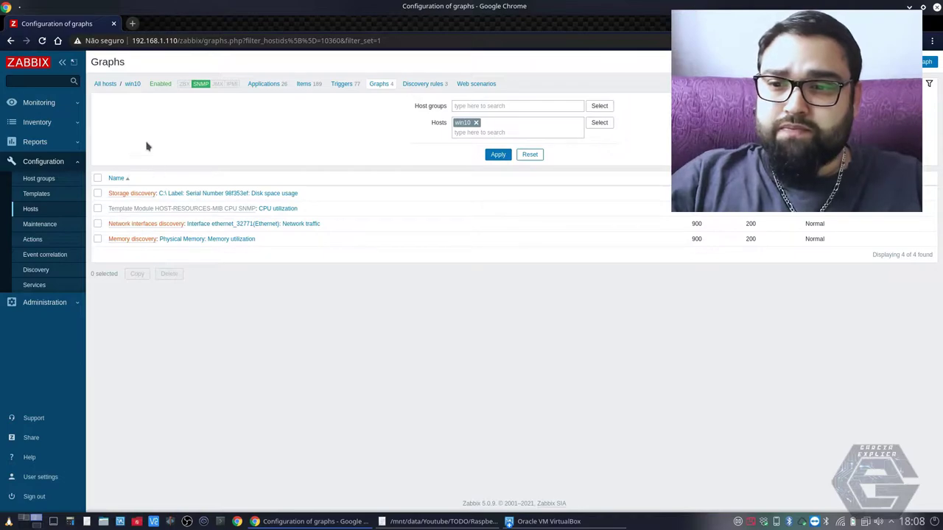
# Check win10 in the hosts list and examine its discovery rules and remaining graphs.
pyautogui.click(105, 86)
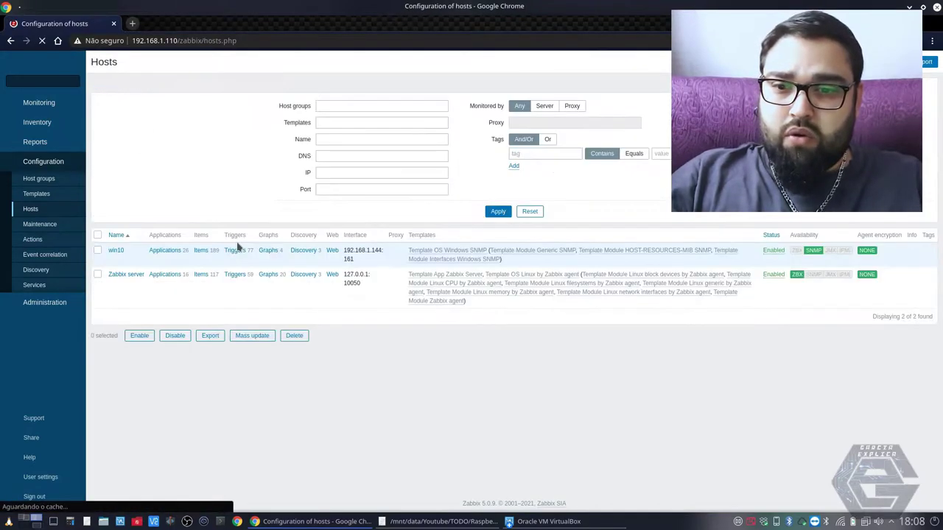
pyautogui.click(302, 254)
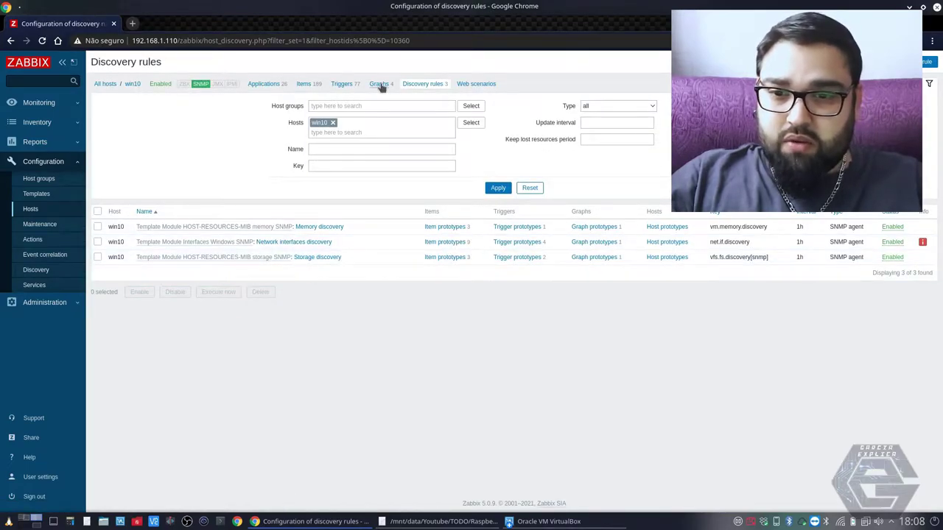
pyautogui.click(380, 84)
pyautogui.click(418, 86)
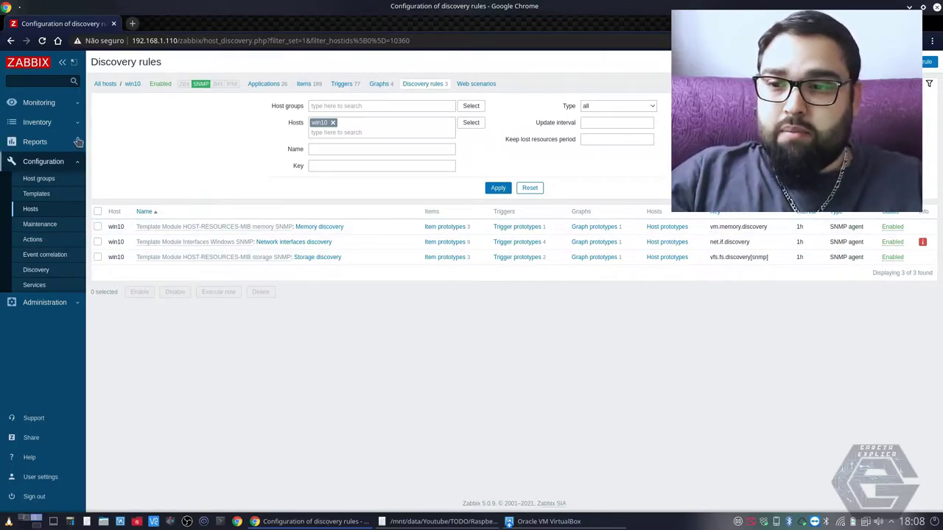
# Open the monitoring dashboard and check the number of enabled and disabled hosts in the System information widget.
pyautogui.click(44, 104)
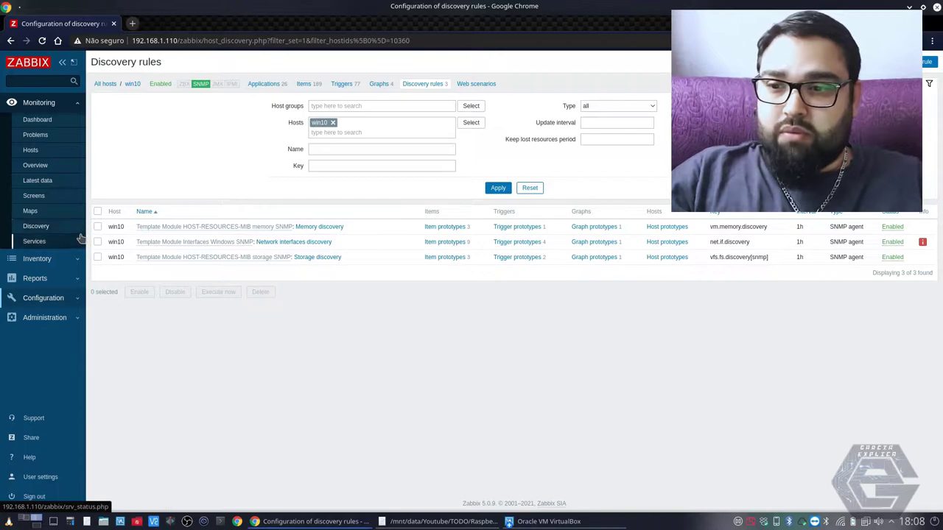
pyautogui.click(37, 120)
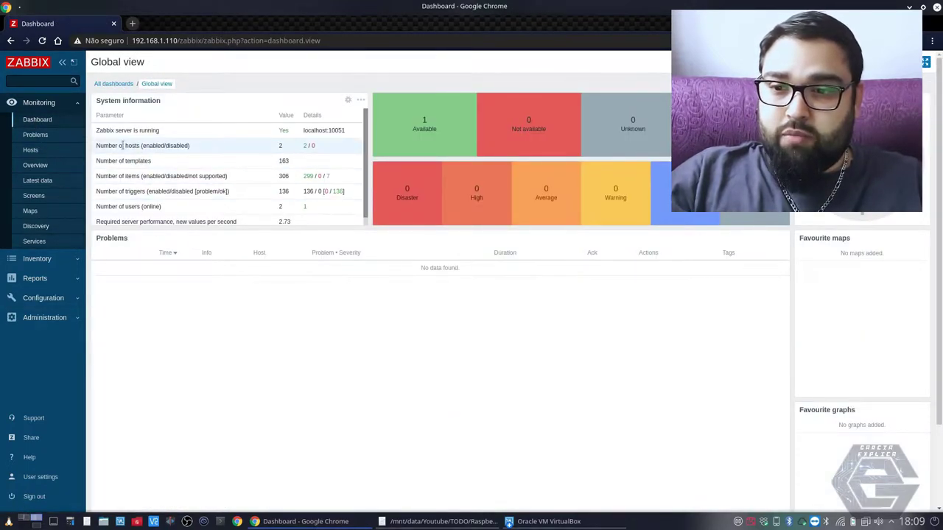
pyautogui.moveTo(122, 145); pyautogui.dragTo(235, 147)
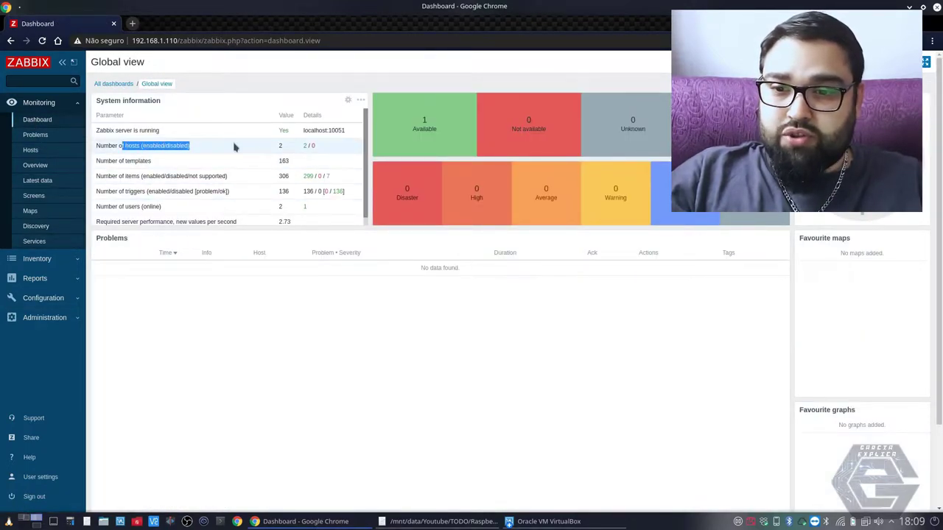
pyautogui.click(300, 147)
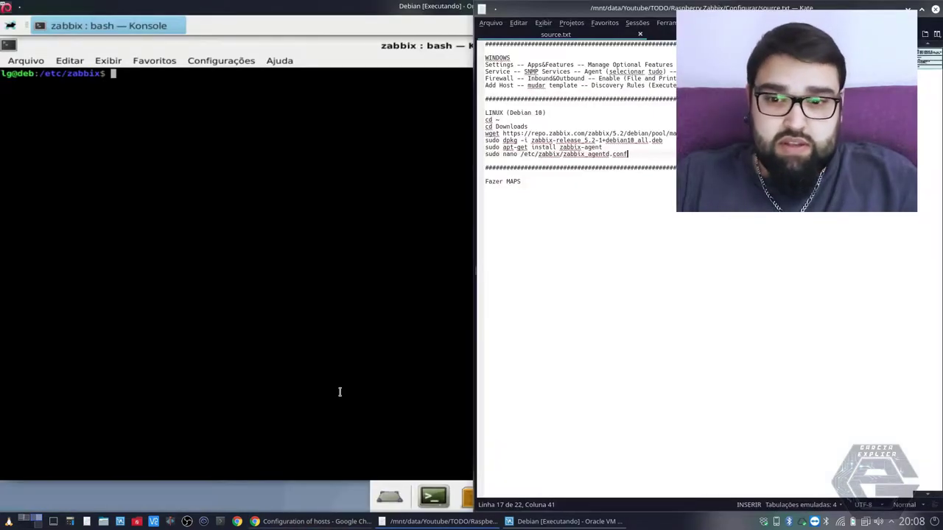
# In the Debian virtual machine's terminal, change to the home directory, enter Downloads and list its contents.
pyautogui.click(405, 259)
pyautogui.write('cd ')
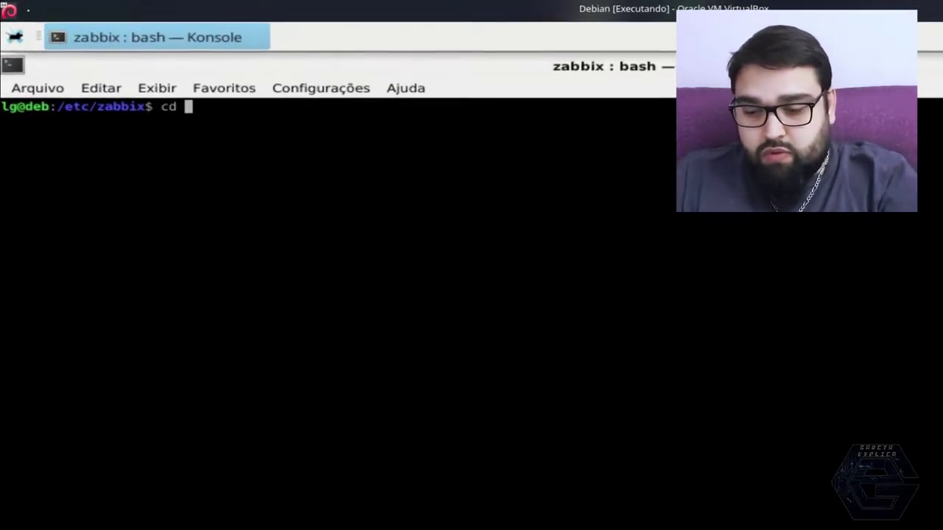
pyautogui.write('~')
pyautogui.press('Return')
pyautogui.write('cd Do')
pyautogui.press('Tab')
pyautogui.press('Return')
pyautogui.write('ls')
pyautogui.press('Return')
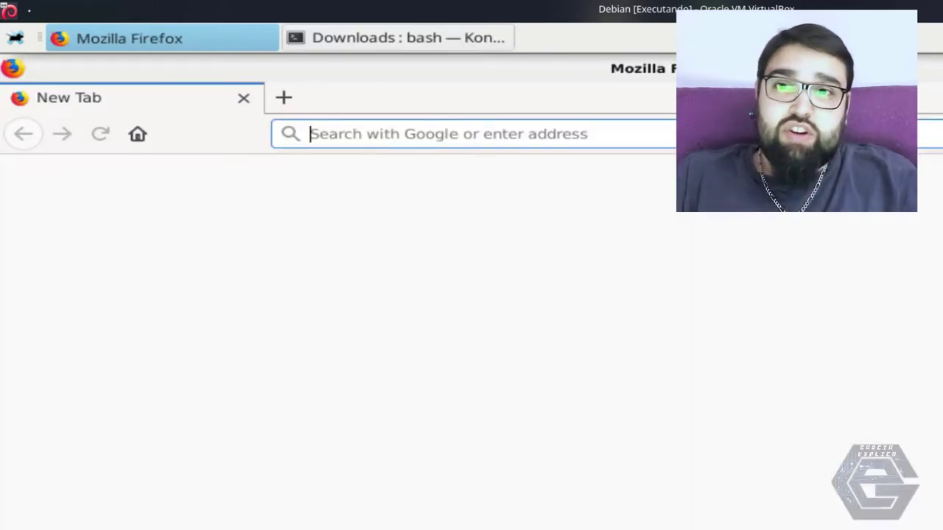
# In Firefox, search for "zabbix agent debian" and open the Debian 10 (Buster) download page from the Zabbix 5.2 documentation.
pyautogui.write('za')
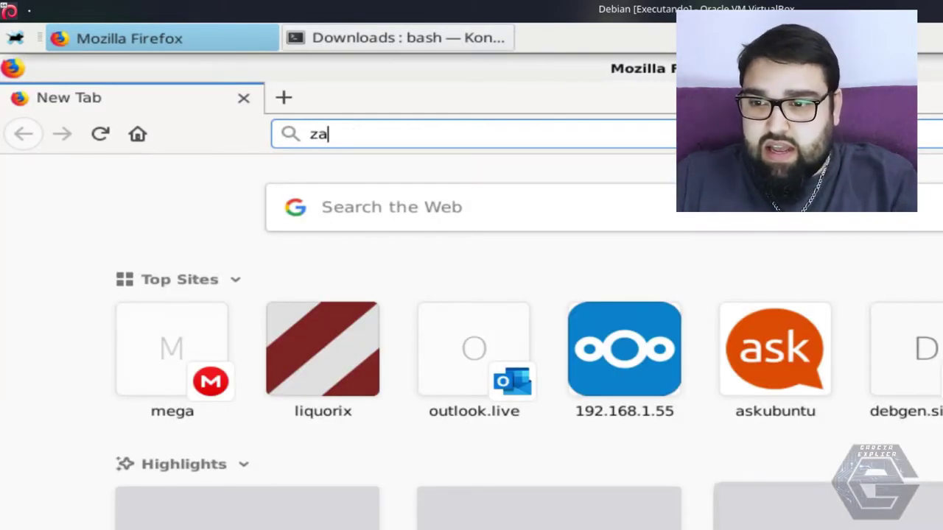
pyautogui.write('bbix agent debian')
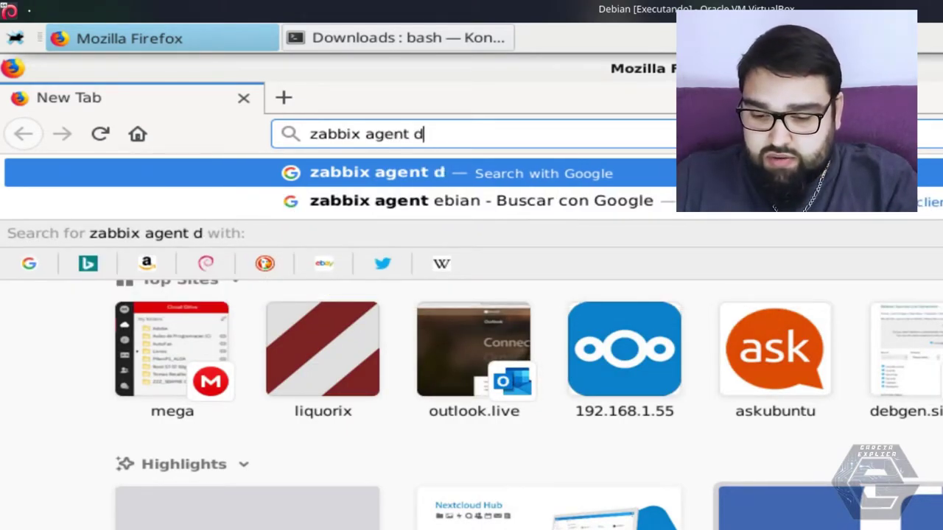
pyautogui.press('Return')
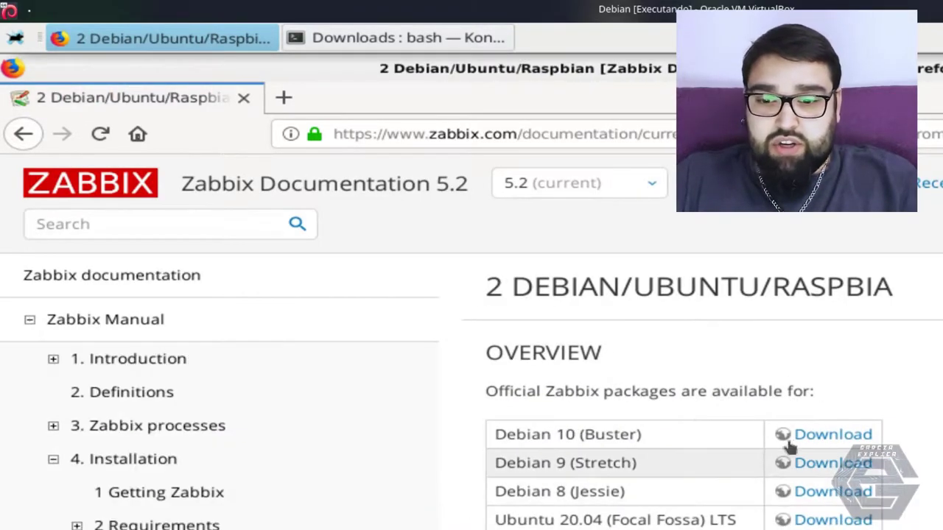
pyautogui.moveTo(496, 434); pyautogui.dragTo(646, 435)
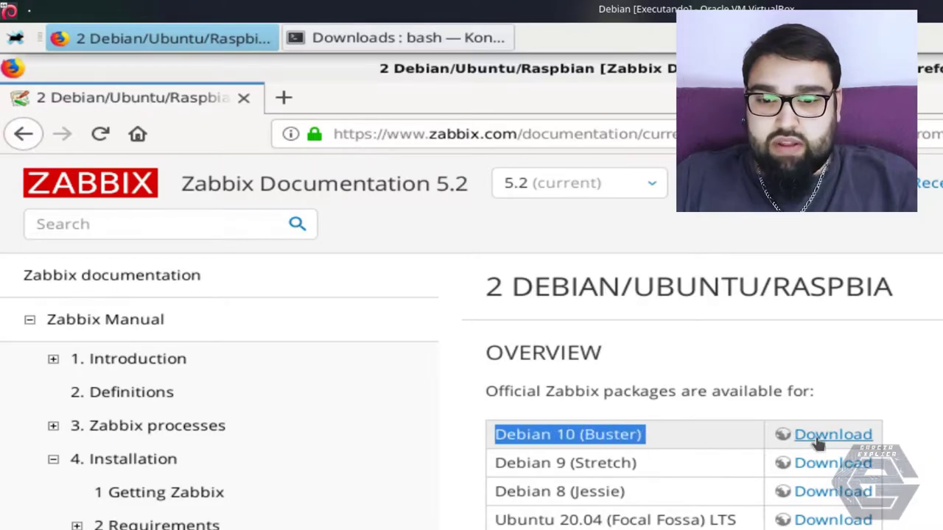
pyautogui.click(818, 436)
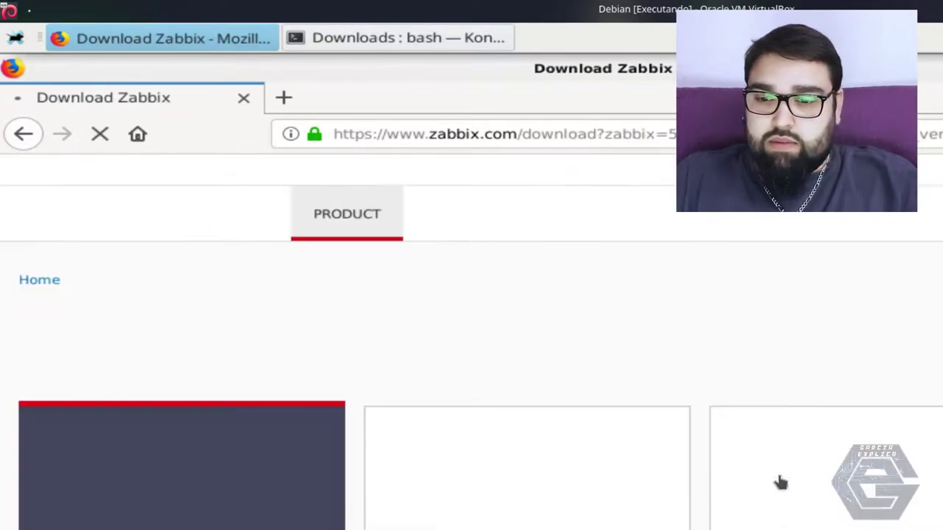
# Copy the Zabbix 5.2 repository wget command from the download page, run it in the terminal and list the Downloads folder.
pyautogui.scroll(-5, 781, 476)
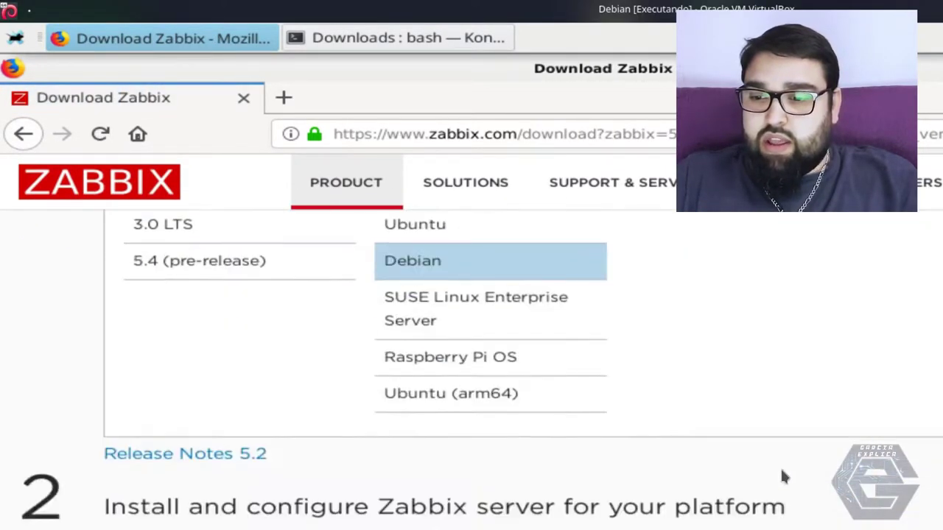
pyautogui.moveTo(142, 415); pyautogui.dragTo(942, 413)
pyautogui.hotkey('ctrl', 'c')
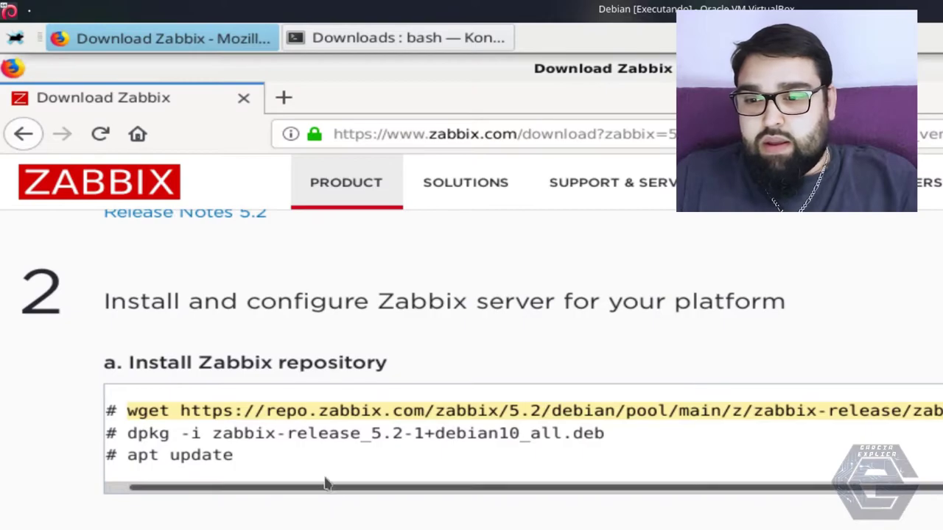
pyautogui.click(365, 41)
pyautogui.hotkey('ctrl', 'shift', 'v')
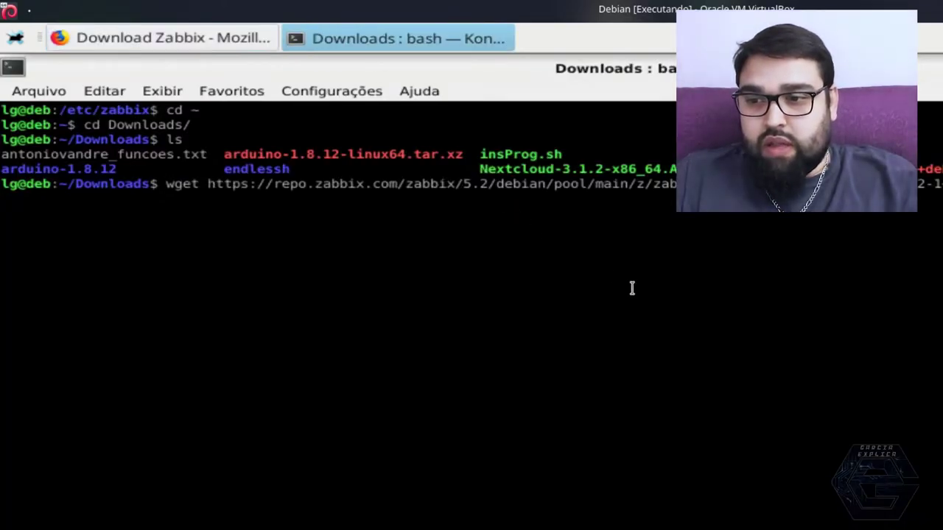
pyautogui.press('Return')
pyautogui.write('ls')
pyautogui.press('Return')
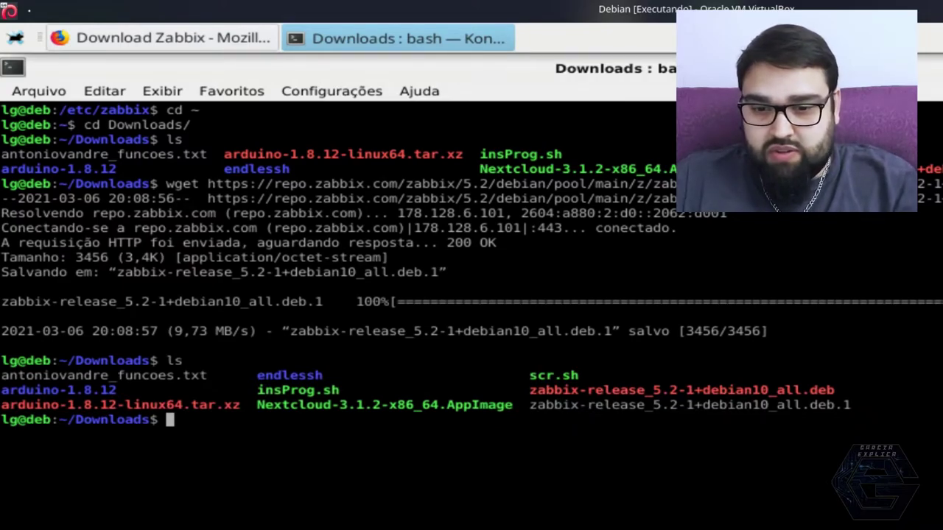
# Check the page's dpkg command and install zabbix-release_5.2-1+debian10_all.deb in the terminal with sudo dpkg -i.
pyautogui.hotkey('alt', 'Tab')
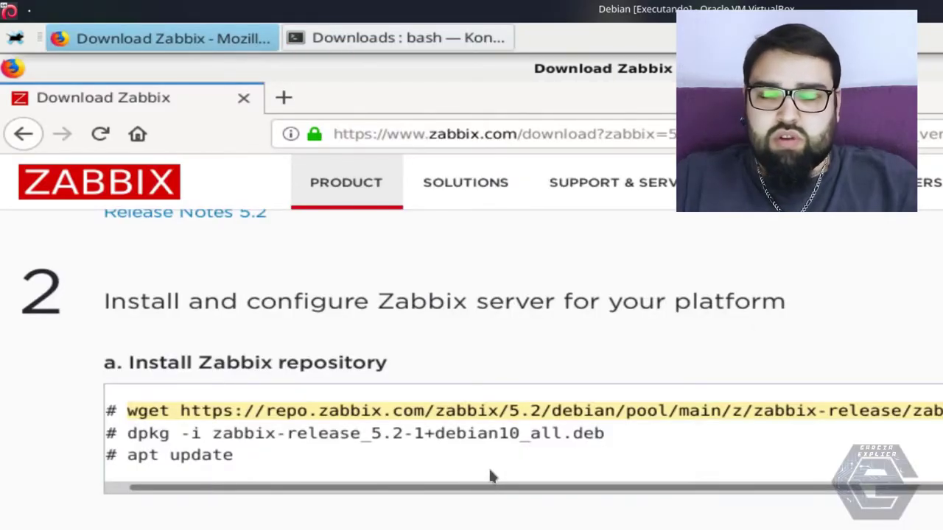
pyautogui.moveTo(609, 442); pyautogui.dragTo(145, 433)
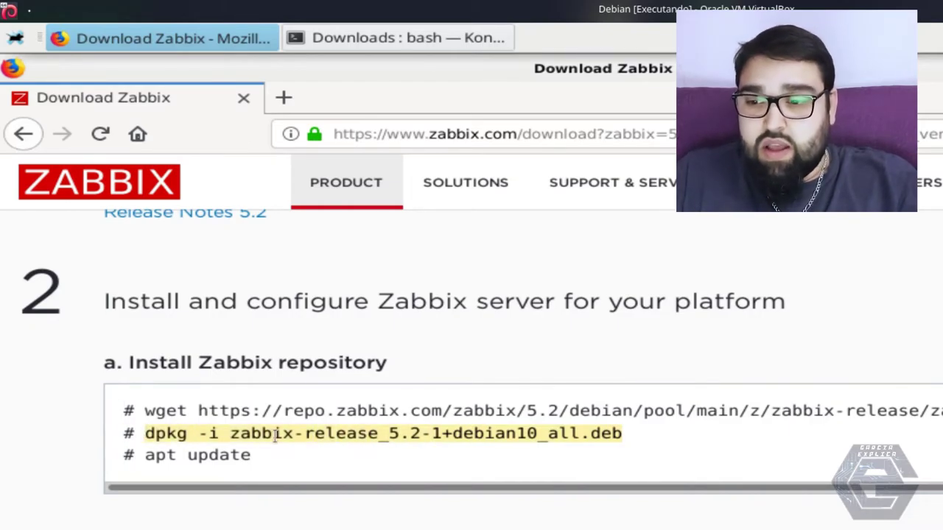
pyautogui.click(371, 38)
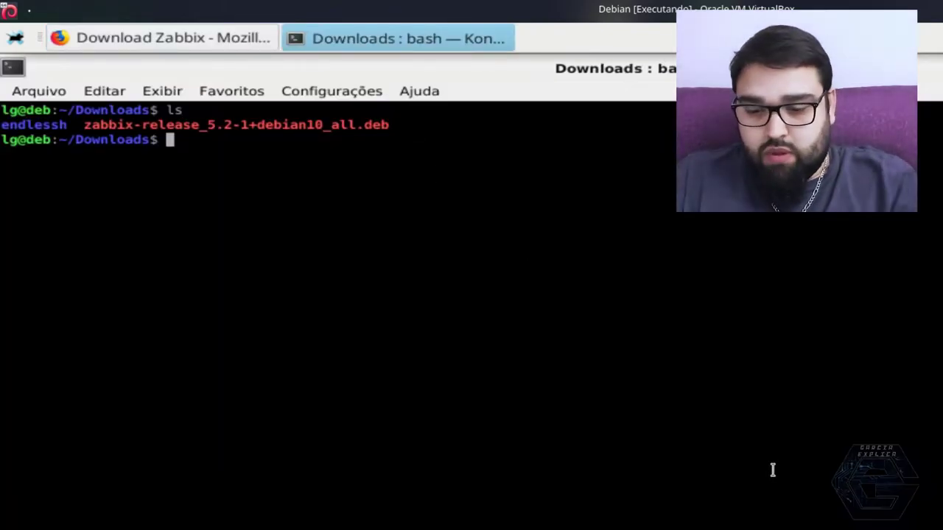
pyautogui.write('sudo dpkg -i ')
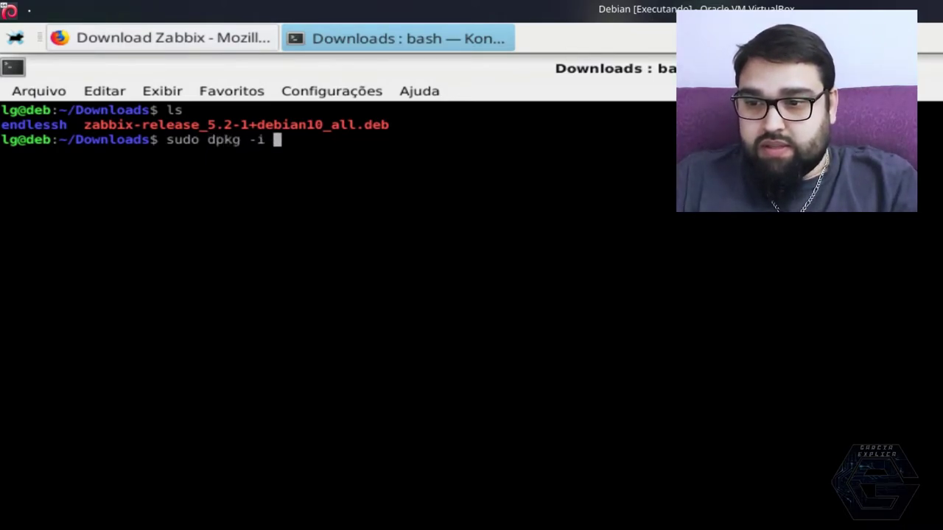
pyautogui.write('z')
pyautogui.press('Tab')
pyautogui.press('Return')
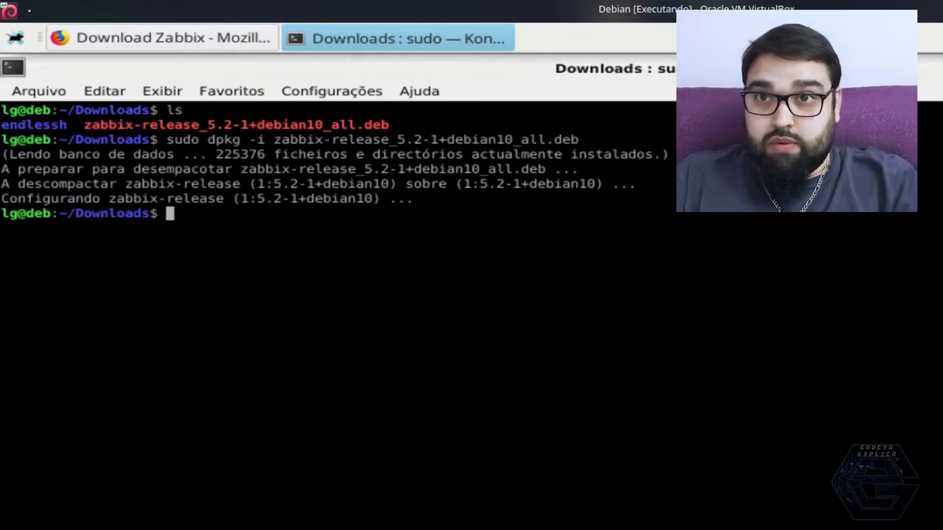
# Install the zabbix-agent package with sudo apt-get install -y and look through the installation output.
pyautogui.write('sudo apt')
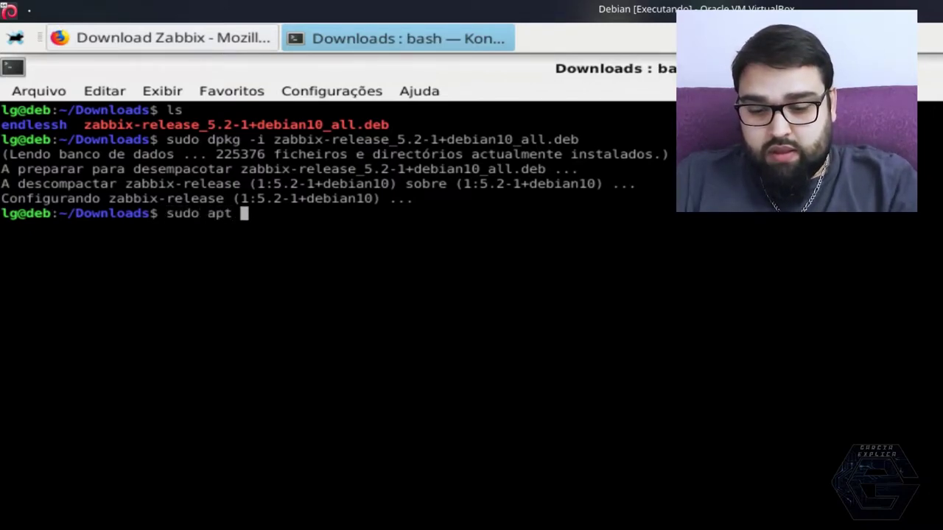
pyautogui.press('BackSpace')
pyautogui.write('-get install -y za')
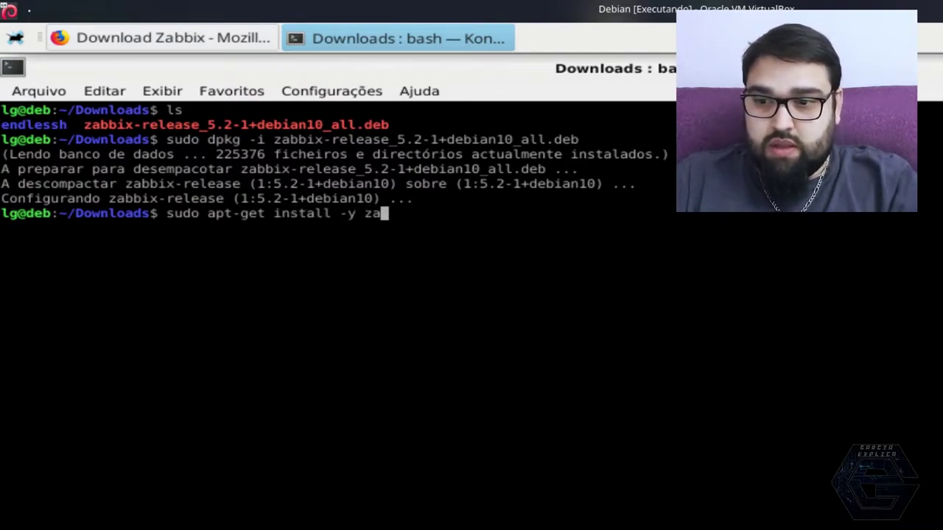
pyautogui.write('bbix-agent')
pyautogui.press('Return')
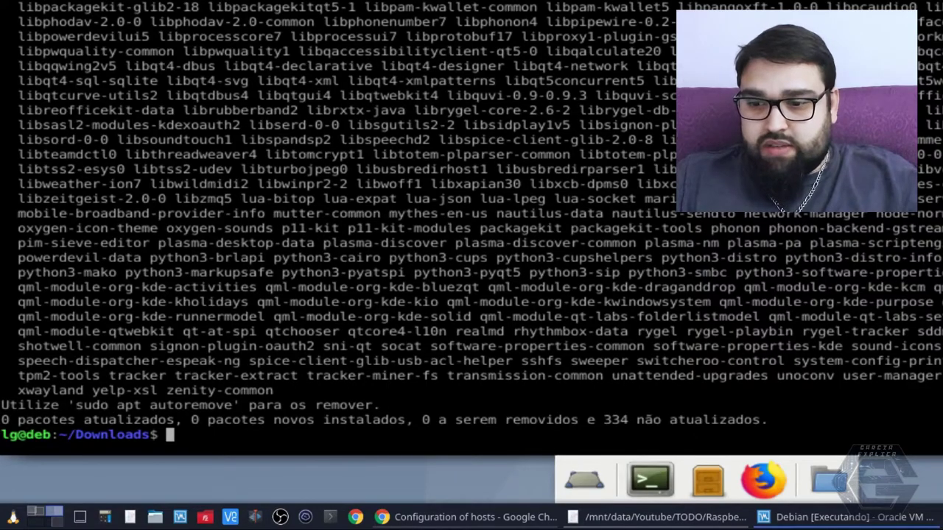
pyautogui.scroll(20, 549, 259)
pyautogui.scroll(-1, 560, 241)
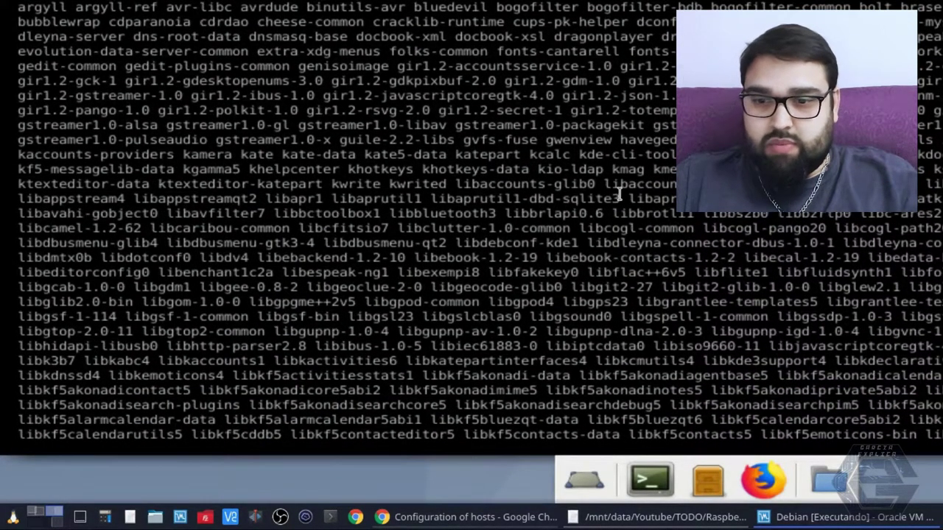
pyautogui.scroll(-15, 619, 193)
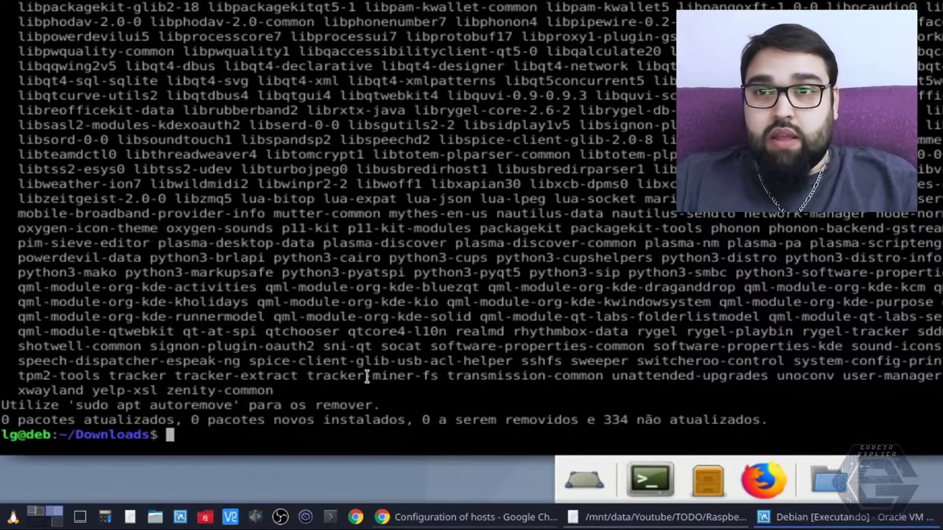
# Check the source.txt notes, open /etc/zabbix/zabbix_agentd.c in nano with sudo, and exit the editor.
pyautogui.click(663, 517)
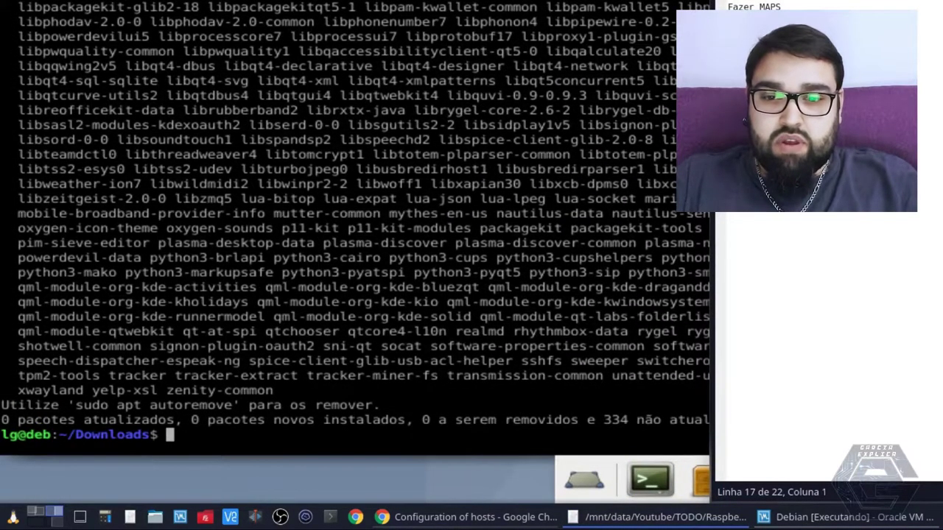
pyautogui.click(526, 88)
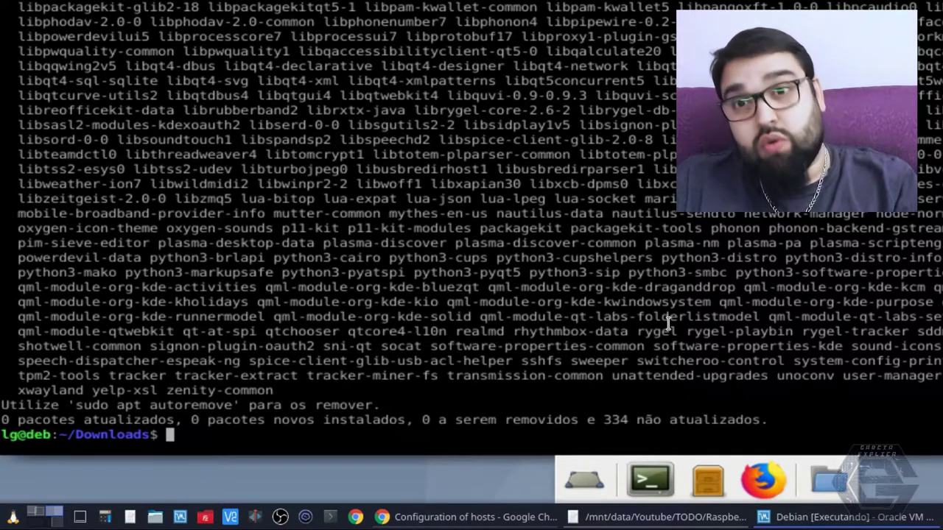
pyautogui.write('sudo nan')
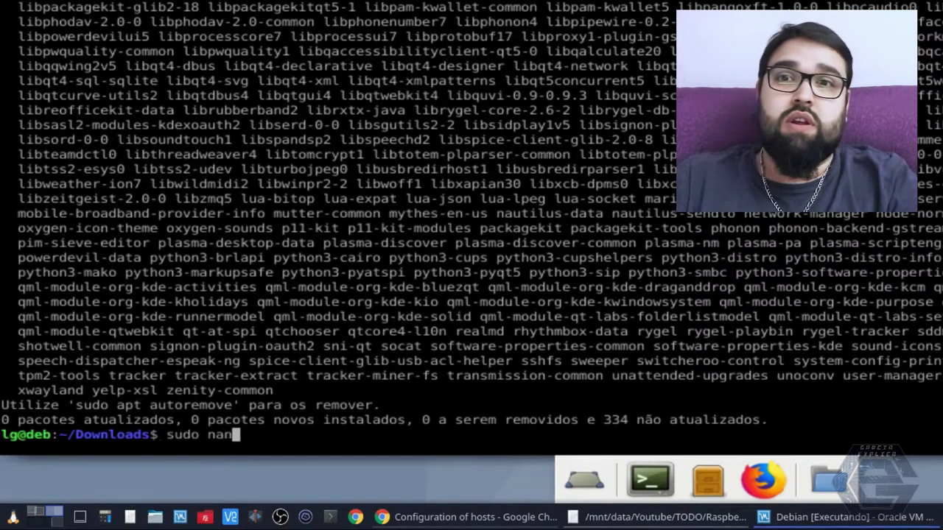
pyautogui.write('o /etc/za')
pyautogui.press('Tab')
pyautogui.write('za')
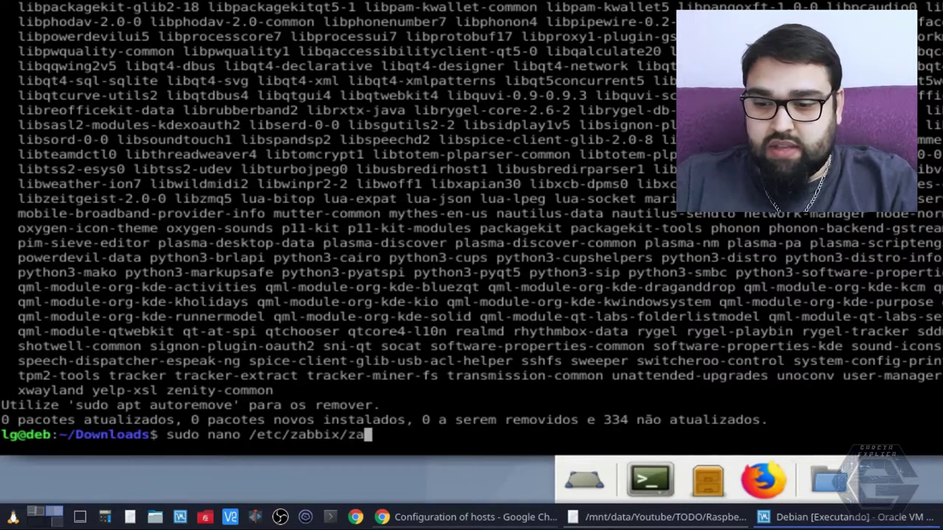
pyautogui.press('Tab')
pyautogui.press('Tab')
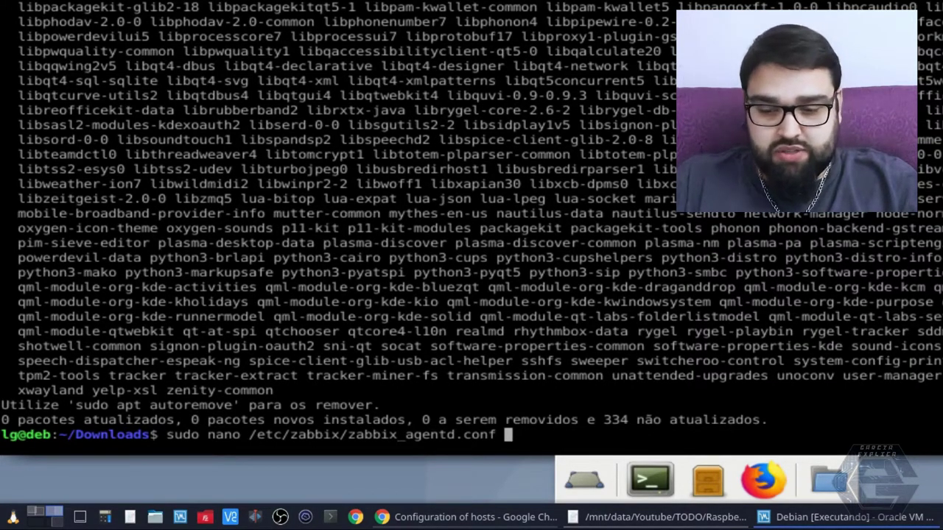
pyautogui.press('BackSpace')
pyautogui.press('BackSpace')
pyautogui.press('BackSpace')
pyautogui.press('BackSpace')
pyautogui.press('Return')
pyautogui.hotkey('ctrl', 'x')
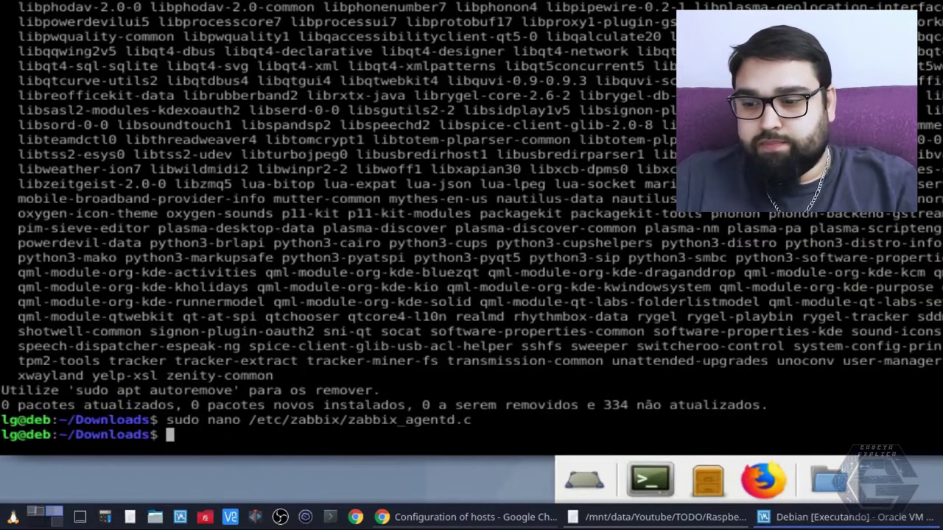
pyautogui.press('BackSpace')
pyautogui.press('BackSpace')
pyautogui.write('sudo cp')
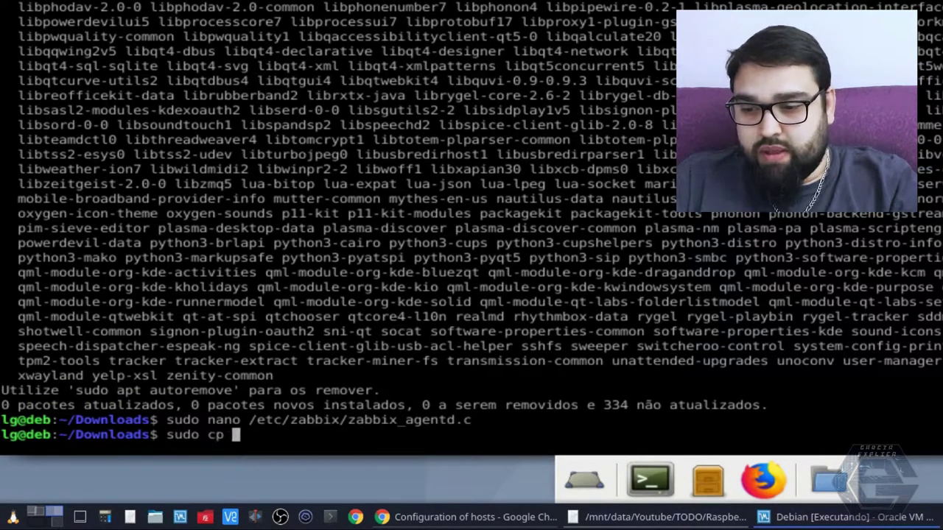
pyautogui.write(' za')
pyautogui.press('Tab')
pyautogui.press('BackSpace')
pyautogui.press('BackSpace')
pyautogui.press('BackSpace')
pyautogui.press('BackSpace')
pyautogui.press('BackSpace')
pyautogui.press('BackSpace')
pyautogui.press('BackSpace')
pyautogui.press('BackSpace')
pyautogui.press('BackSpace')
pyautogui.press('BackSpace')
pyautogui.press('BackSpace')
pyautogui.press('BackSpace')
pyautogui.press('BackSpace')
pyautogui.press('BackSpace')
pyautogui.press('BackSpace')
pyautogui.press('BackSpace')
pyautogui.press('BackSpace')
pyautogui.press('BackSpace')
pyautogui.press('BackSpace')
pyautogui.press('BackSpace')
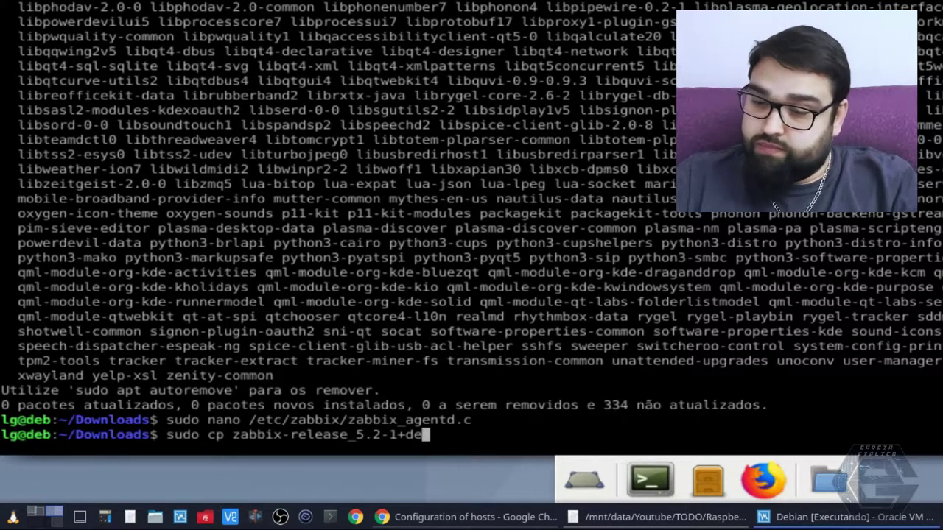
pyautogui.press('BackSpace')
pyautogui.press('BackSpace')
pyautogui.press('BackSpace')
pyautogui.press('BackSpace')
pyautogui.press('BackSpace')
pyautogui.press('BackSpace')
pyautogui.press('BackSpace')
pyautogui.press('BackSpace')
pyautogui.press('BackSpace')
pyautogui.press('BackSpace')
pyautogui.press('BackSpace')
pyautogui.press('BackSpace')
pyautogui.press('BackSpace')
pyautogui.press('BackSpace')
pyautogui.press('BackSpace')
pyautogui.press('BackSpace')
pyautogui.press('BackSpace')
pyautogui.press('BackSpace')
pyautogui.press('BackSpace')
pyautogui.press('BackSpace')
# Change the terminal's working directory to /etc/zabbix/.
pyautogui.write('cd /etc/')
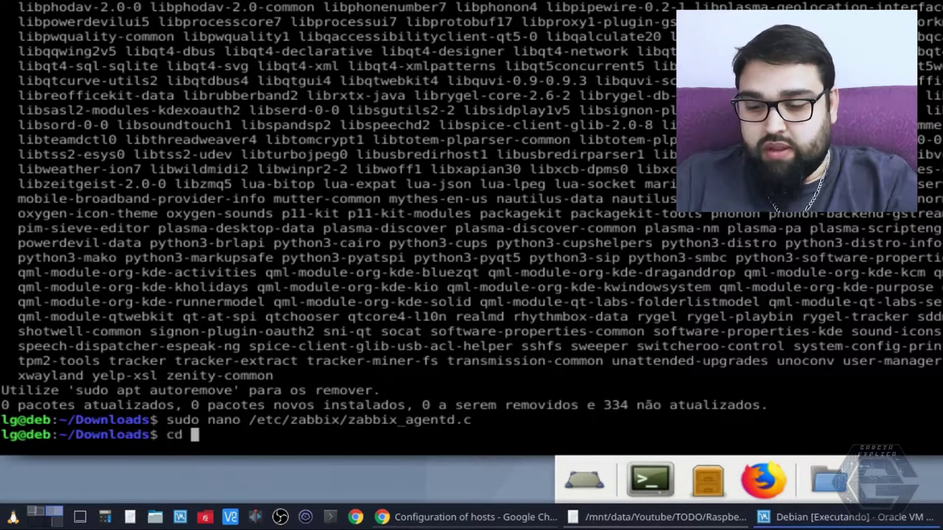
pyautogui.write('z')
pyautogui.press('Tab')
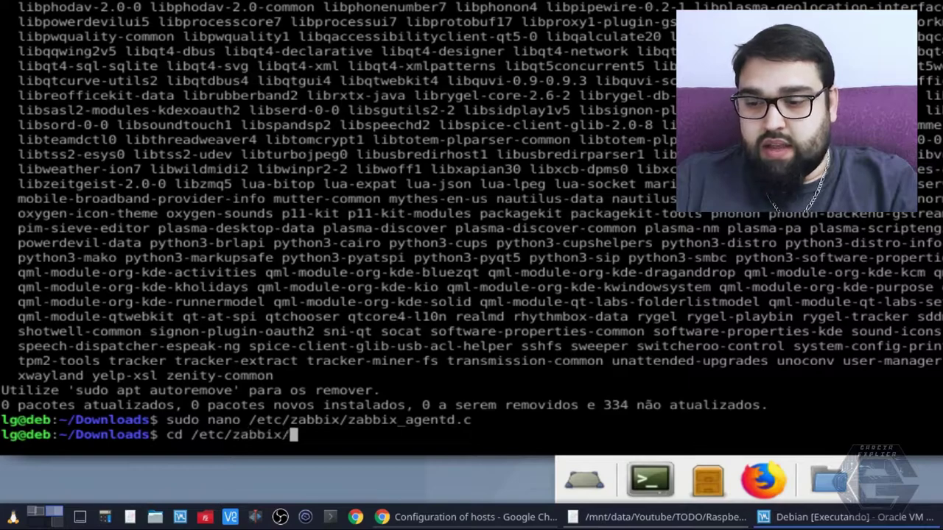
pyautogui.press('Return')
# Back up zabbix_agentd.conf as zabbix_agentd.conf.old with sudo cp and list the folder's contents.
pyautogui.write('sudo cp ')
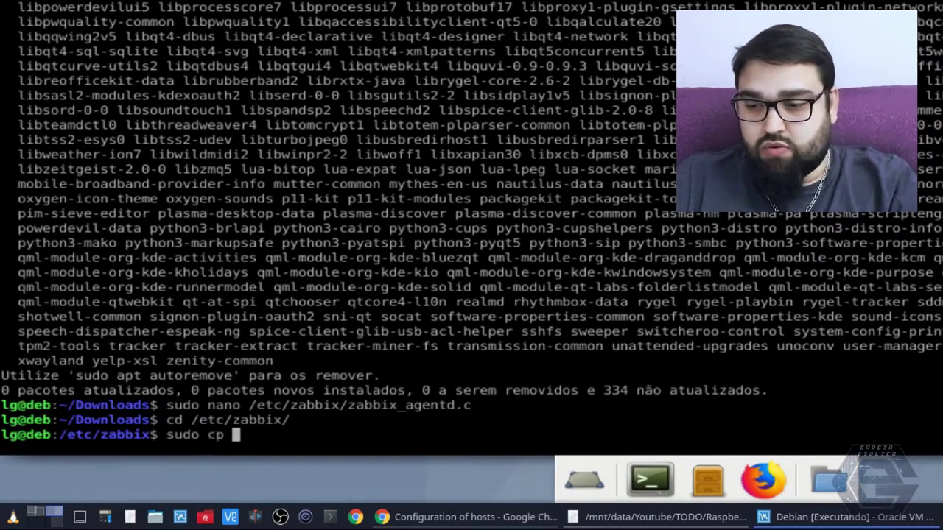
pyautogui.write('z')
pyautogui.press('Tab')
pyautogui.write('c')
pyautogui.press('Tab')
pyautogui.write('z')
pyautogui.press('Tab')
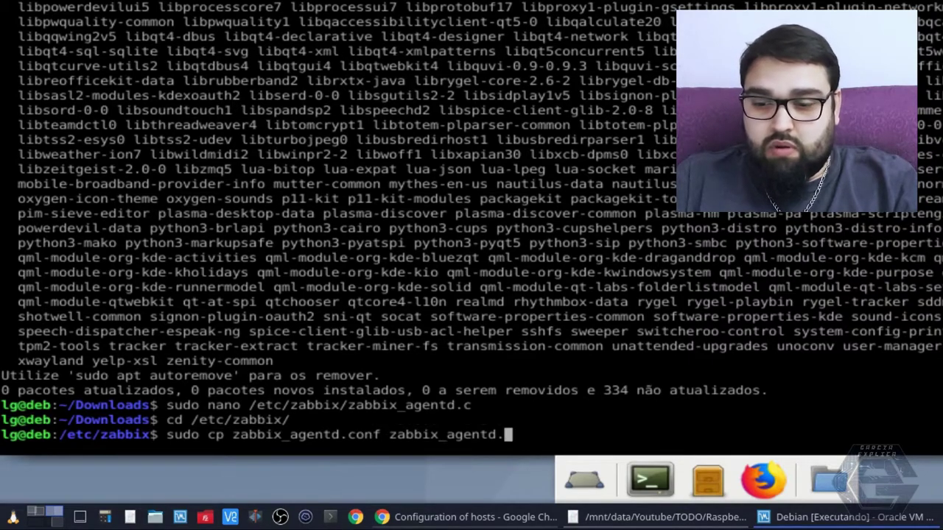
pyautogui.write('conf.')
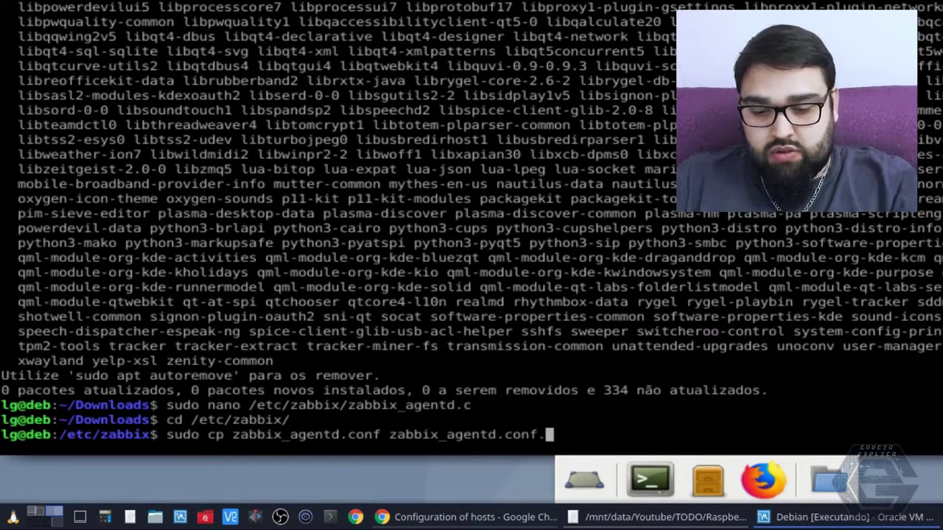
pyautogui.write('old')
pyautogui.press('Return')
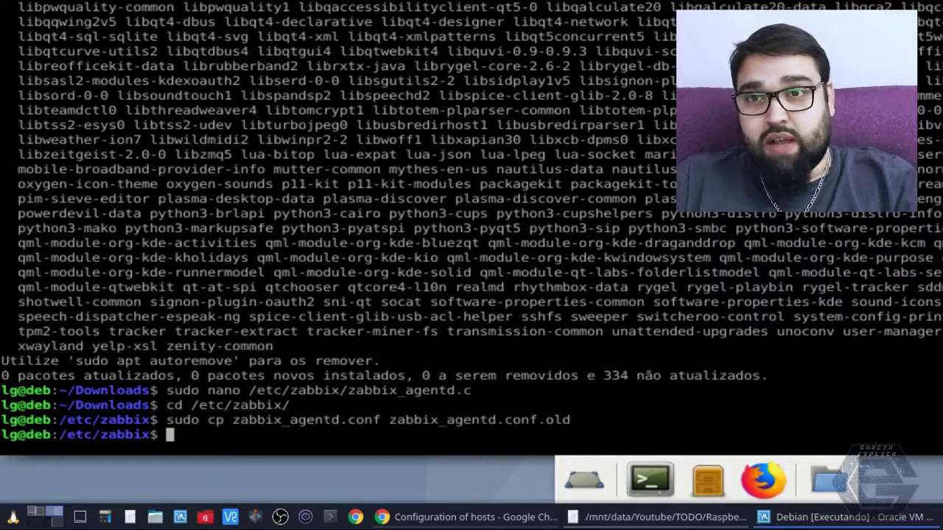
pyautogui.write('ls')
pyautogui.press('Return')
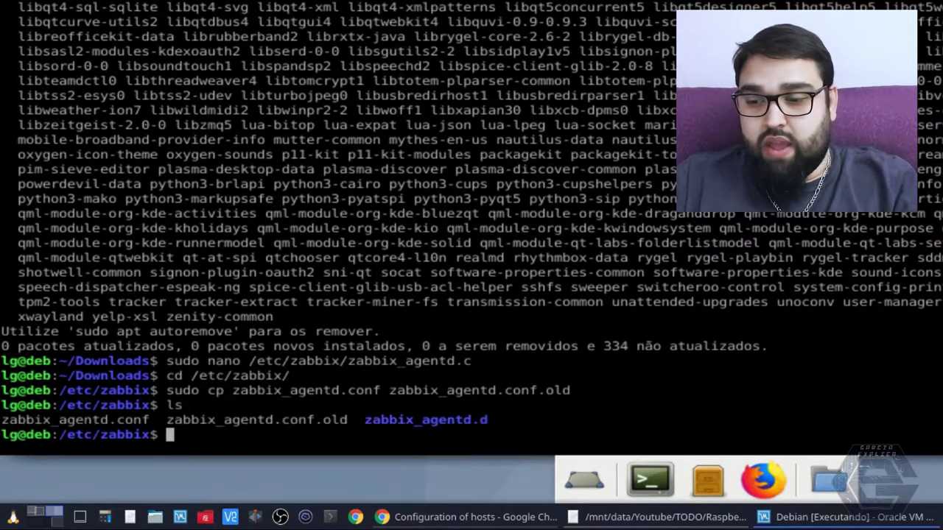
# Open zabbix_agentd.conf in nano with sudo and check the Server setting under the passive checks.
pyautogui.write('sudo nano z')
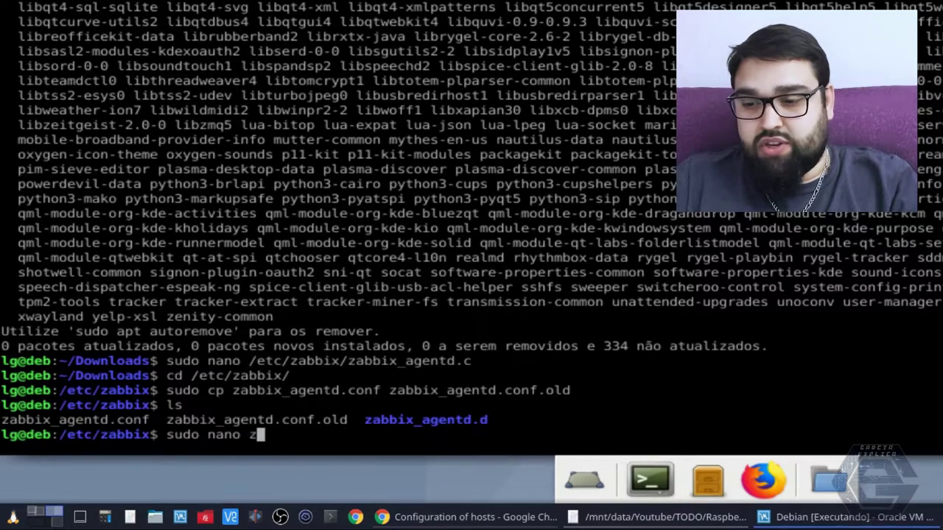
pyautogui.press('Tab')
pyautogui.write('conf')
pyautogui.press('Return')
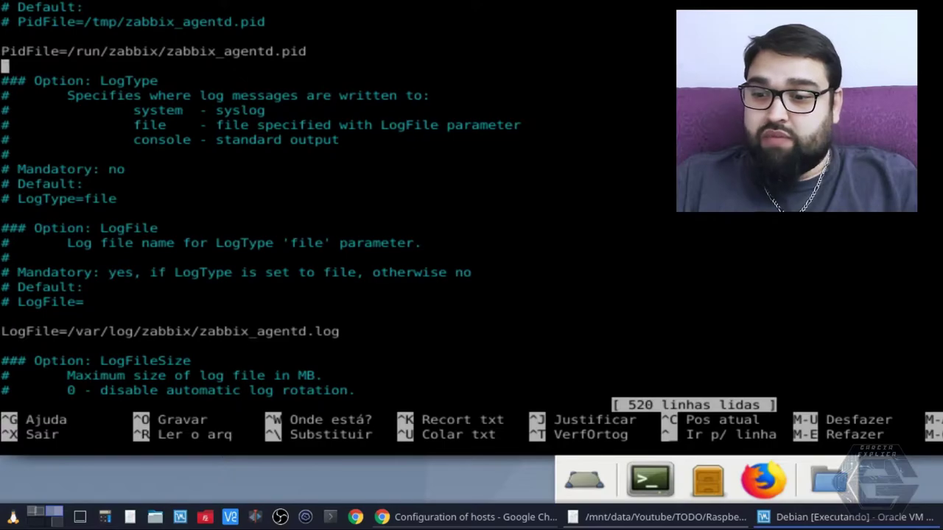
pyautogui.press('Down')
pyautogui.press('Down')
pyautogui.press('Down')
pyautogui.press('Down')
pyautogui.press('Down')
pyautogui.press('Down')
pyautogui.press('Down')
pyautogui.press('Down')
pyautogui.press('Down')
pyautogui.press('Down')
pyautogui.press('Down')
pyautogui.press('Down')
pyautogui.press('Down')
pyautogui.press('Down')
pyautogui.press('Down')
pyautogui.press('Down')
pyautogui.press('Down')
pyautogui.press('Down')
pyautogui.press('Down')
pyautogui.press('Down')
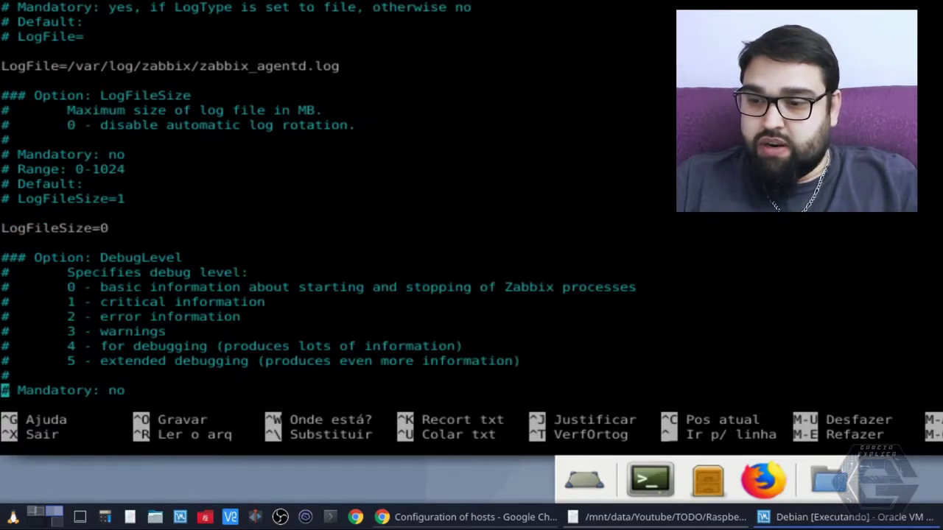
pyautogui.press('Down')
pyautogui.press('Down')
pyautogui.press('Down')
pyautogui.press('Down')
pyautogui.press('Down')
pyautogui.press('Down')
pyautogui.press('Down')
pyautogui.press('Down')
pyautogui.press('Down')
pyautogui.press('Down')
pyautogui.press('Down')
pyautogui.press('Down')
pyautogui.press('Down')
pyautogui.press('Down')
pyautogui.press('Down')
pyautogui.press('Down')
pyautogui.press('Down')
pyautogui.press('Down')
pyautogui.press('Down')
pyautogui.press('Down')
pyautogui.press('Down')
pyautogui.press('Down')
pyautogui.press('Down')
pyautogui.press('Down')
pyautogui.press('Down')
pyautogui.press('Down')
pyautogui.press('Down')
pyautogui.press('Down')
pyautogui.press('Down')
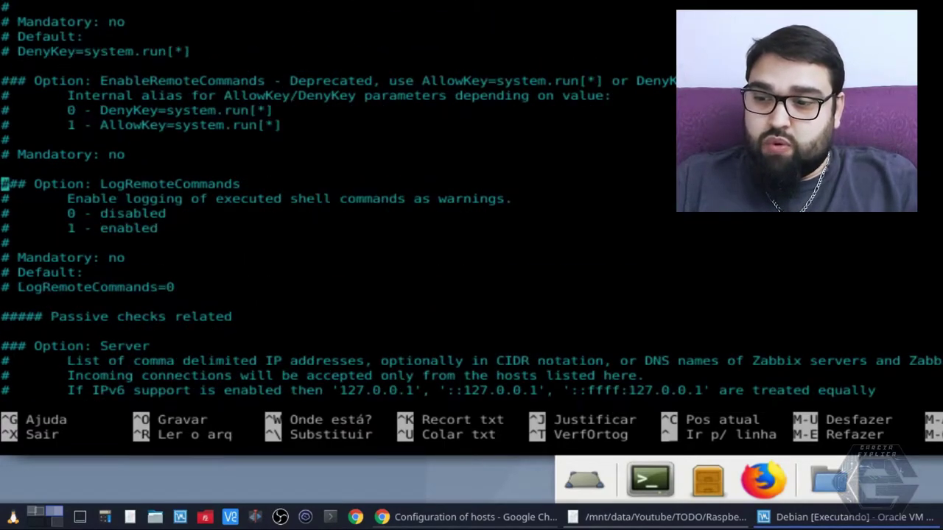
pyautogui.press('Down')
pyautogui.press('Down')
pyautogui.press('Down')
pyautogui.press('Down')
pyautogui.press('Down')
pyautogui.press('Down')
pyautogui.press('Down')
pyautogui.press('Down')
pyautogui.press('Down')
pyautogui.press('Down')
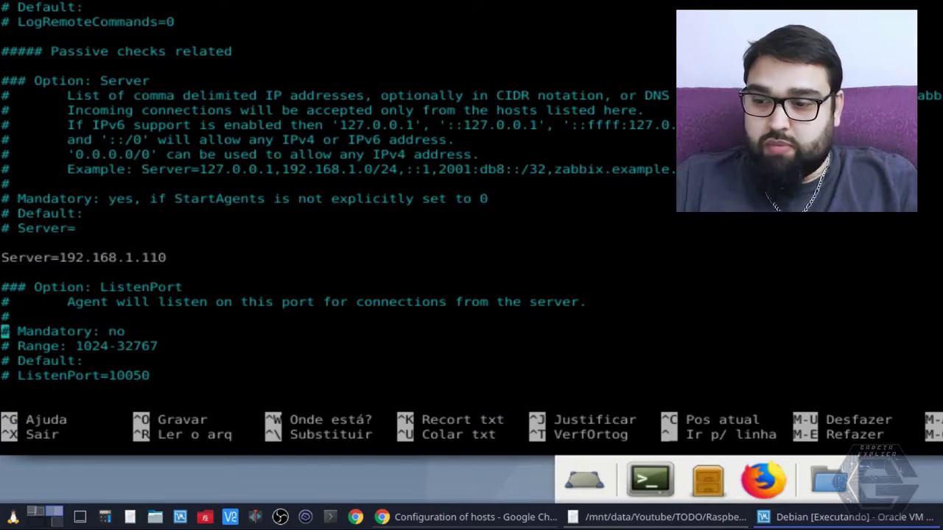
pyautogui.press('End')
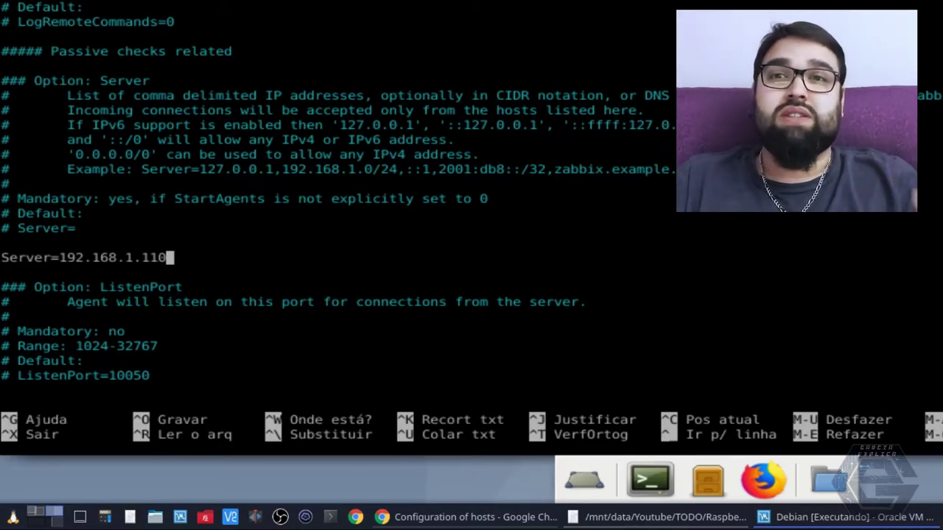
# Check the ServerActive setting under the active checks in zabbix_agentd.conf and exit the editor.
pyautogui.press('Down')
pyautogui.press('Down')
pyautogui.press('Down')
pyautogui.press('Down')
pyautogui.press('Down')
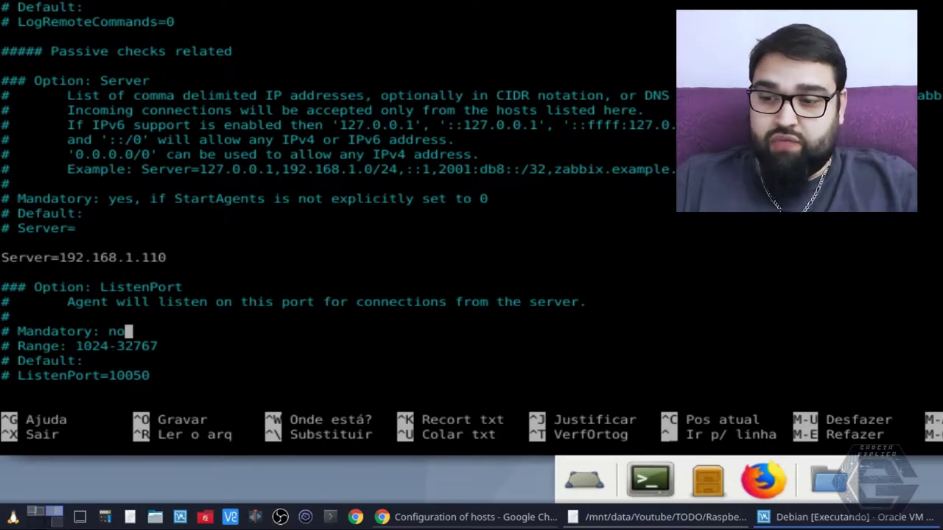
pyautogui.press('Down')
pyautogui.press('Down')
pyautogui.press('Down')
pyautogui.press('Down')
pyautogui.press('Down')
pyautogui.press('Down')
pyautogui.press('Down')
pyautogui.press('Down')
pyautogui.press('Down')
pyautogui.press('Down')
pyautogui.press('Down')
pyautogui.press('Down')
pyautogui.press('Down')
pyautogui.press('Down')
pyautogui.press('Down')
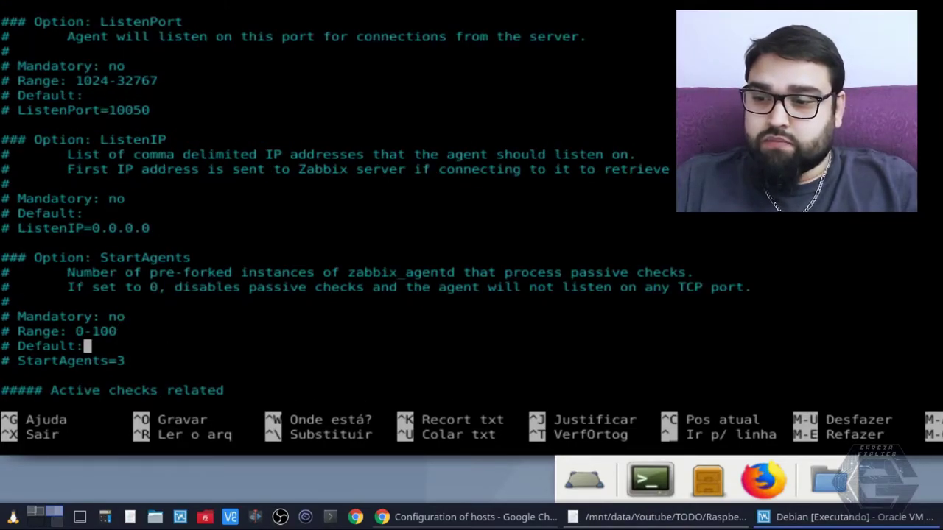
pyautogui.press('Down')
pyautogui.press('Down')
pyautogui.press('Down')
pyautogui.press('Down')
pyautogui.press('Down')
pyautogui.press('Down')
pyautogui.press('Down')
pyautogui.press('Down')
pyautogui.press('Down')
pyautogui.press('Down')
pyautogui.press('Down')
pyautogui.press('Down')
pyautogui.press('Down')
pyautogui.press('Down')
pyautogui.press('Down')
pyautogui.press('Down')
pyautogui.press('Down')
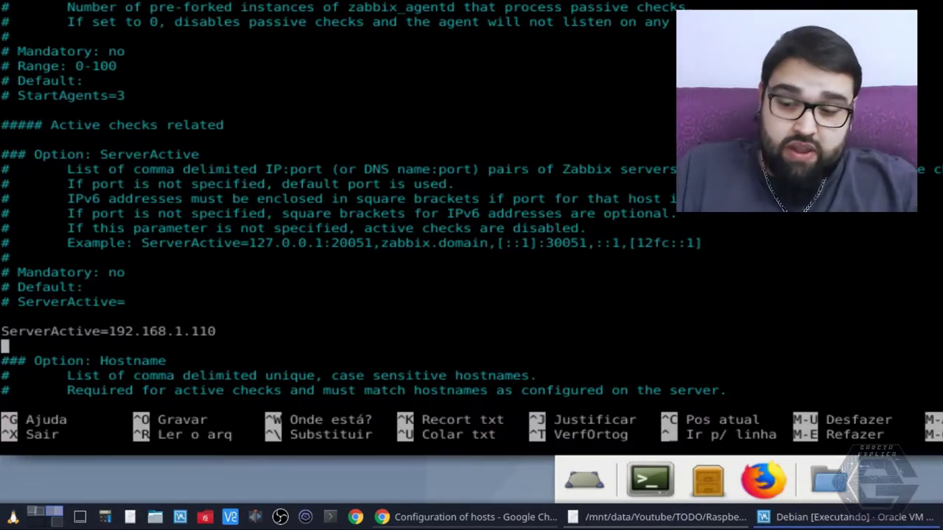
pyautogui.hotkey('ctrl', 'x')
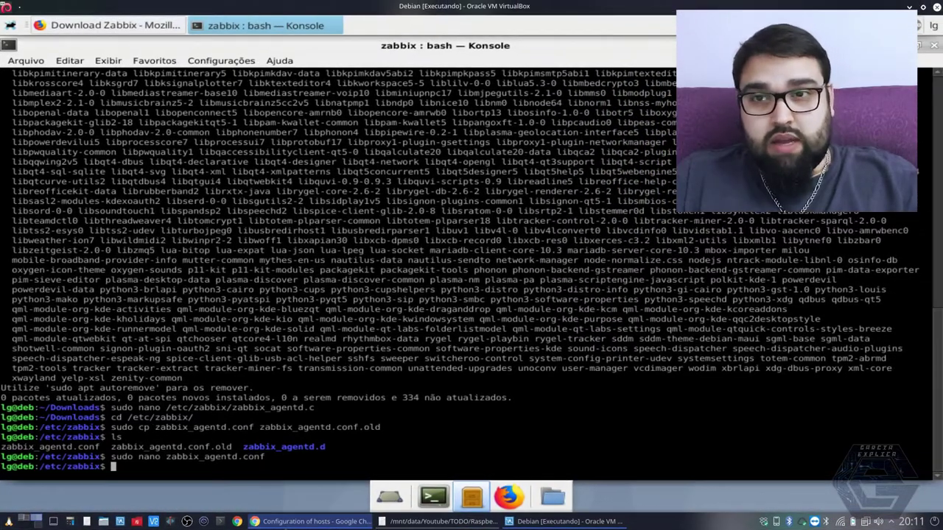
# Switch to the Zabbix page in Chrome and start a new host named debian in the Templates/Operating systems group.
pyautogui.click(340, 521)
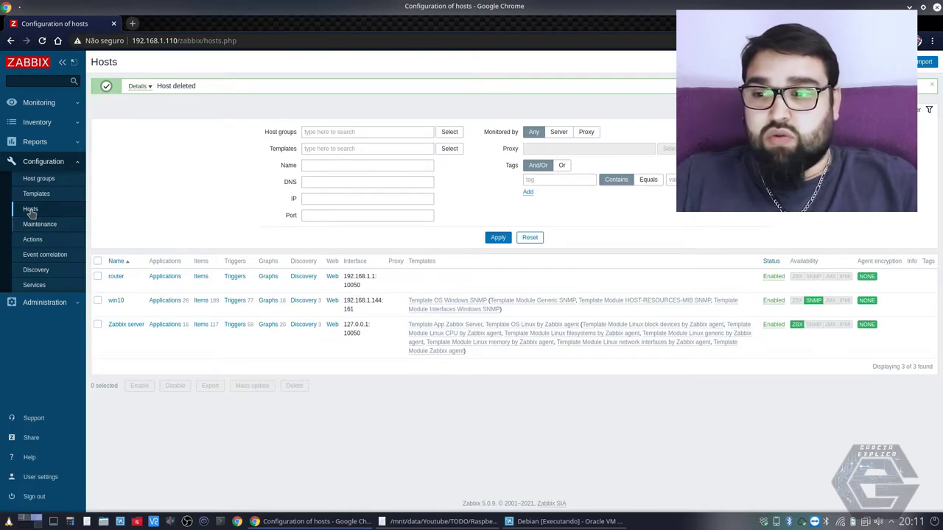
pyautogui.click(880, 61)
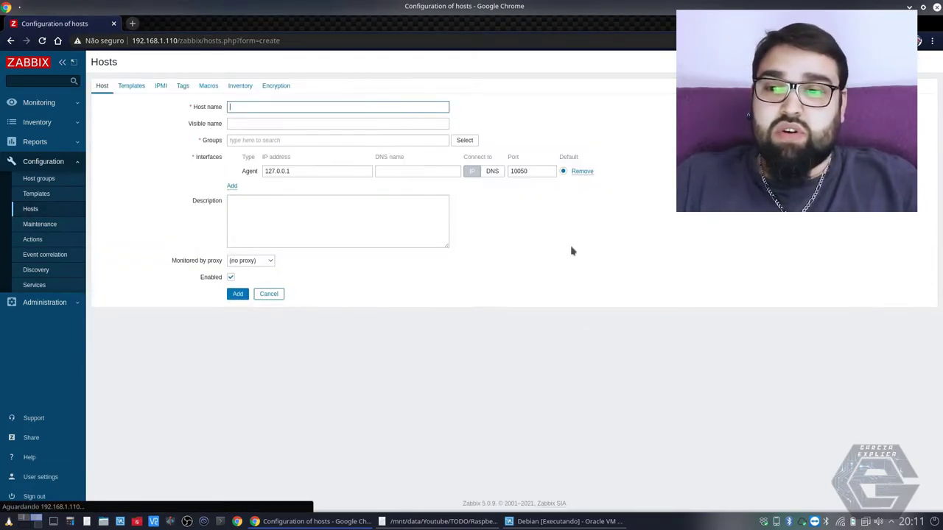
pyautogui.write('debian')
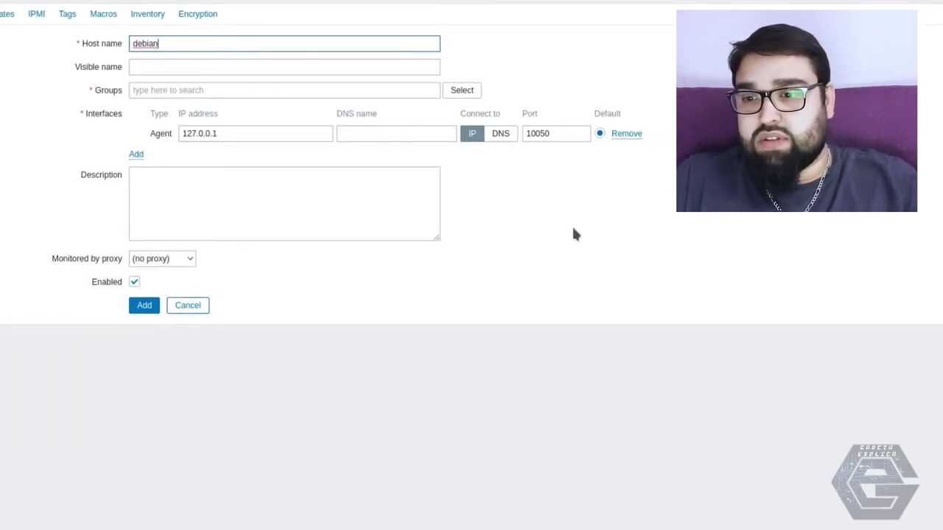
pyautogui.click(462, 90)
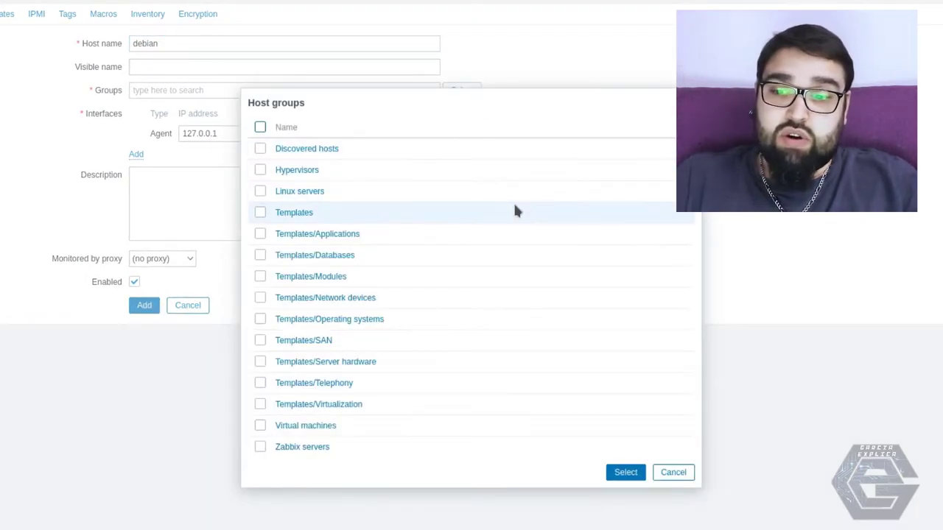
pyautogui.click(335, 320)
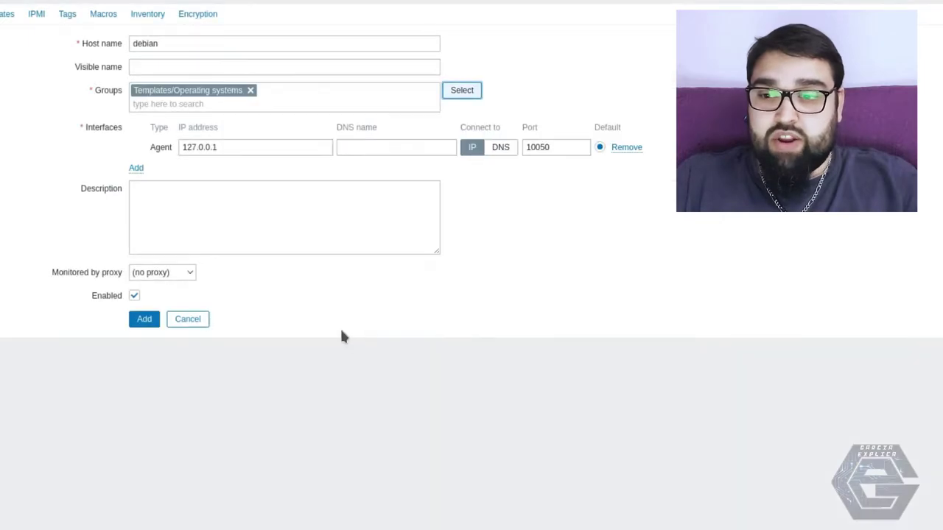
# Set the debian host's agent interface IP address to 192.168.1.112 and add the host.
pyautogui.click(265, 148)
pyautogui.hotkey('ctrl', 'a')
pyautogui.write('1')
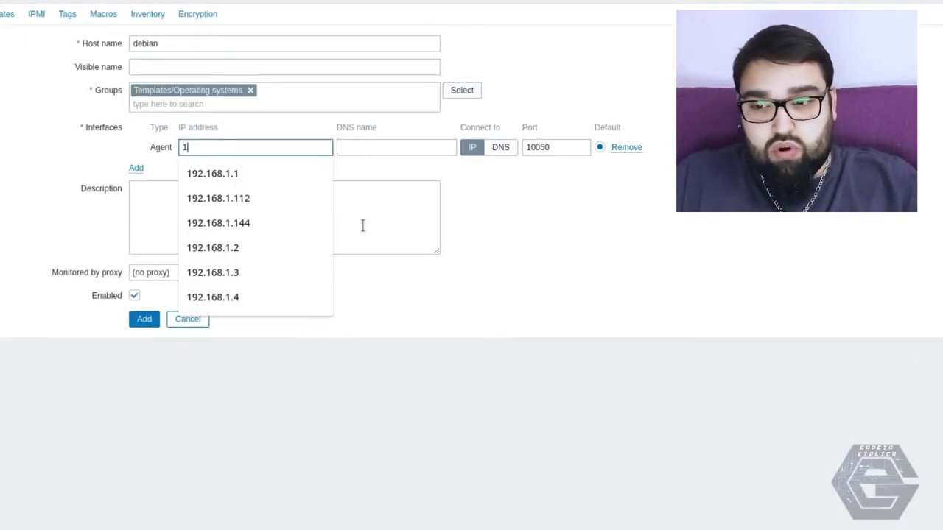
pyautogui.write('92.168.1.')
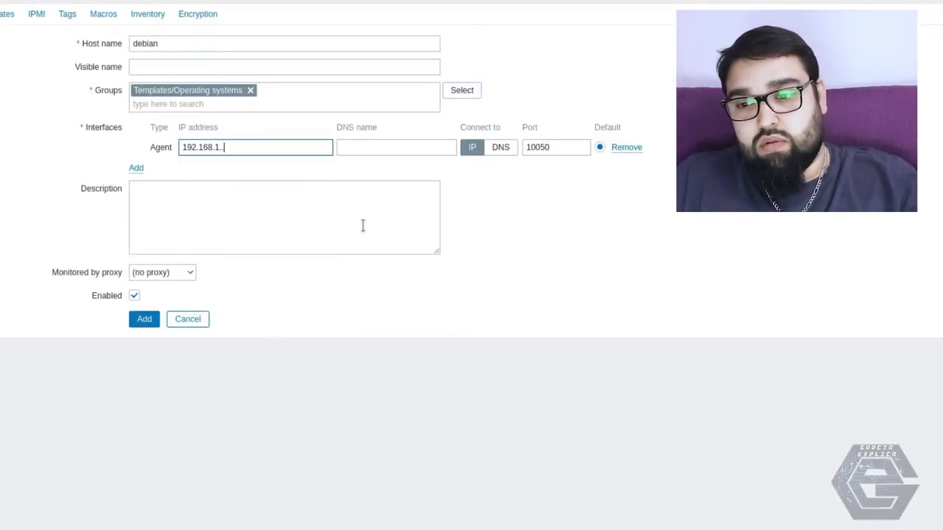
pyautogui.write('112')
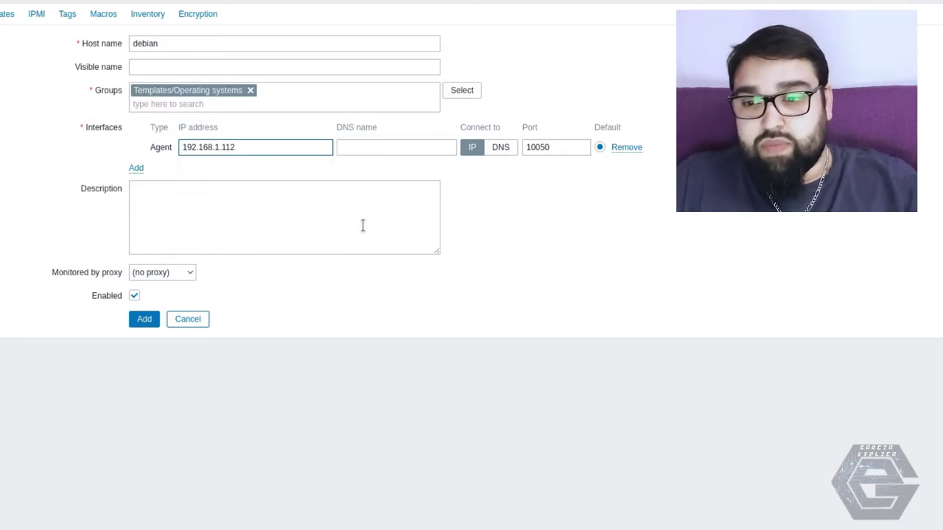
pyautogui.click(144, 319)
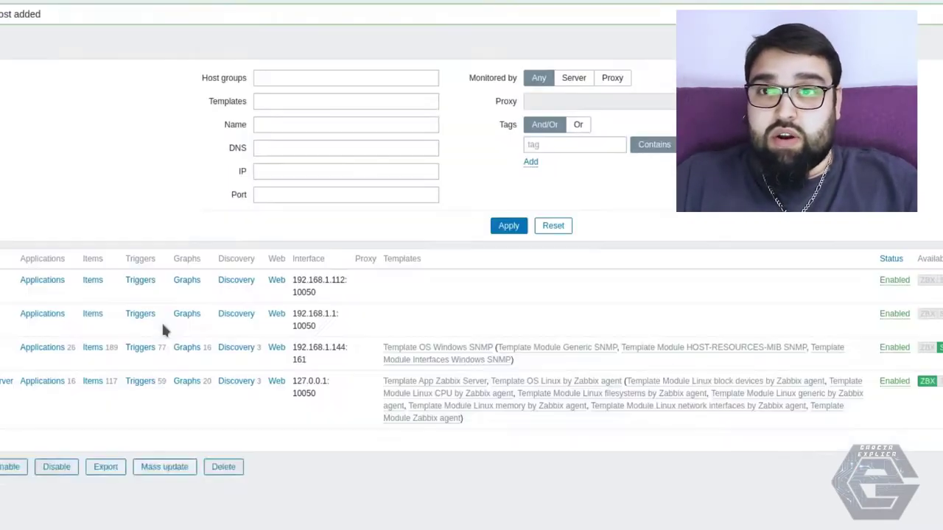
# Link Template OS Linux by Zabbix agent to the debian host and update the host.
pyautogui.click(2, 287)
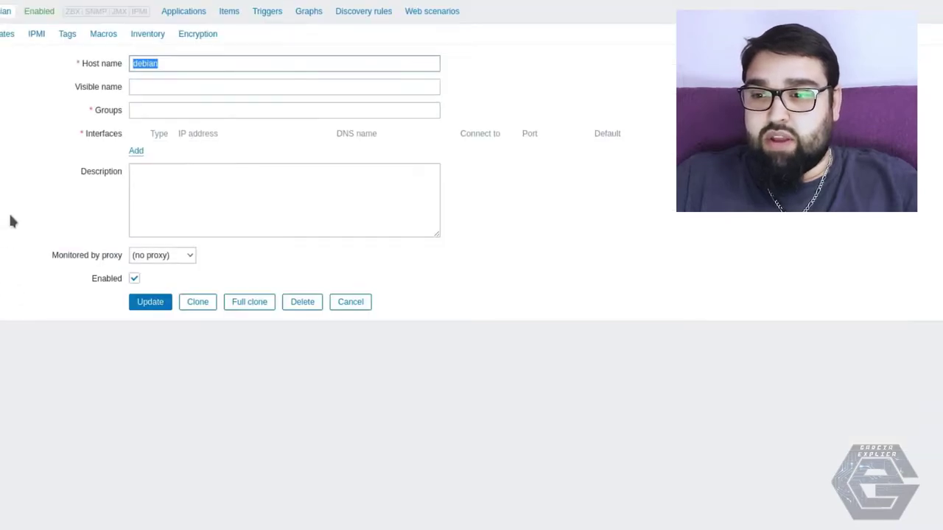
pyautogui.click(7, 33)
pyautogui.click(466, 100)
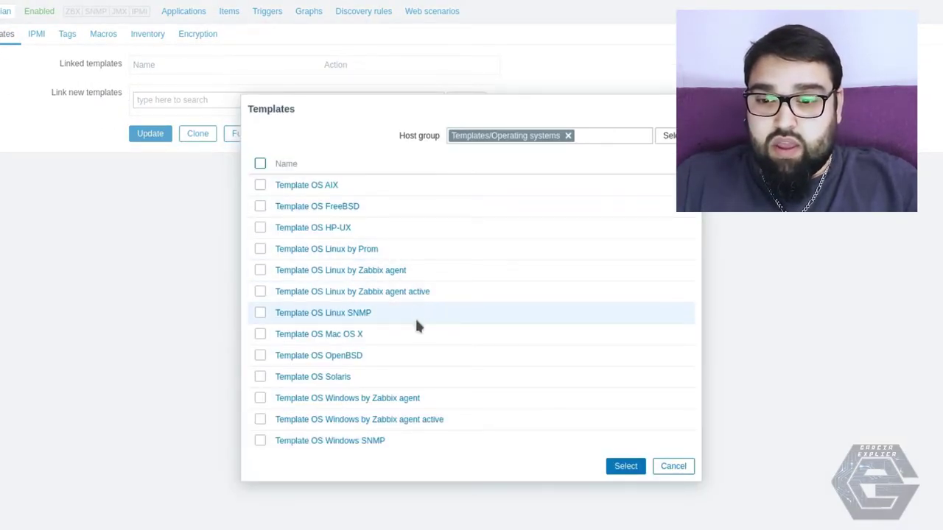
pyautogui.click(302, 271)
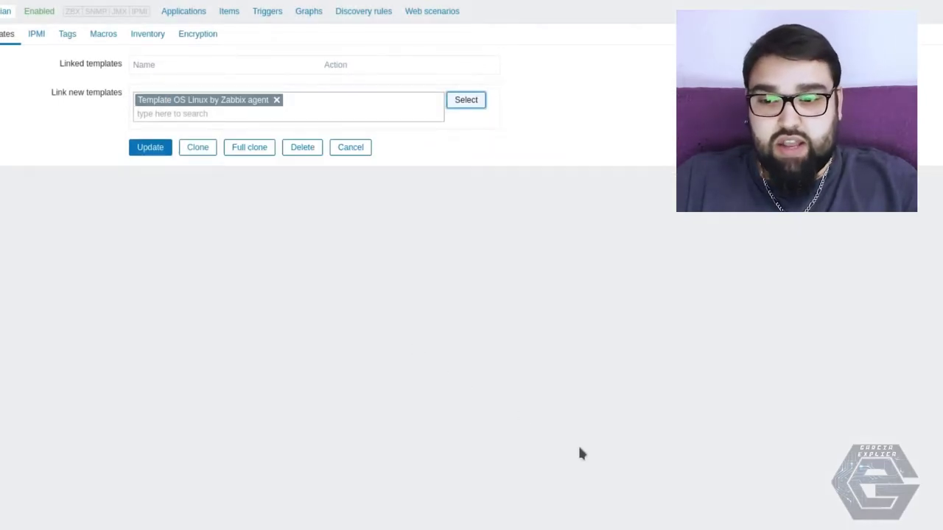
pyautogui.click(149, 151)
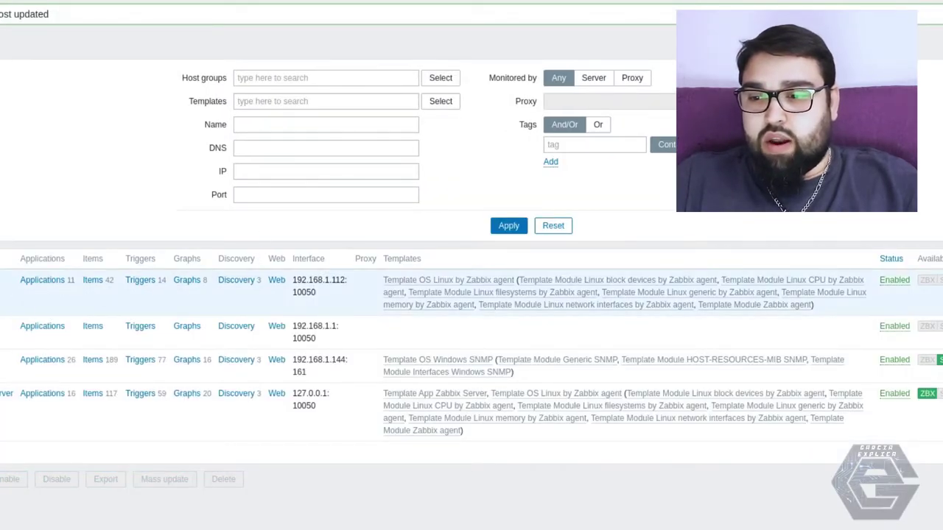
# Open the debian host's discovery rules, select all of them and execute them now.
pyautogui.click(2, 280)
pyautogui.click(384, 13)
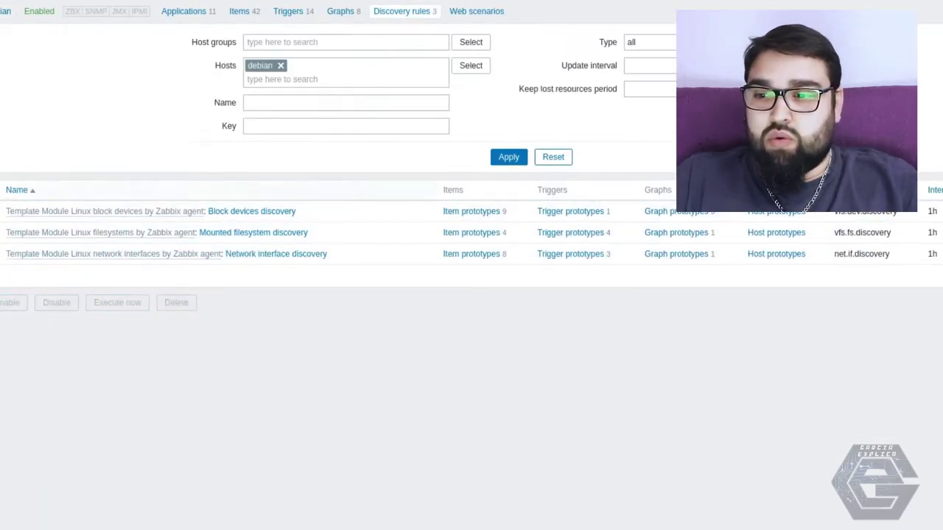
pyautogui.click(0, 190)
pyautogui.click(118, 302)
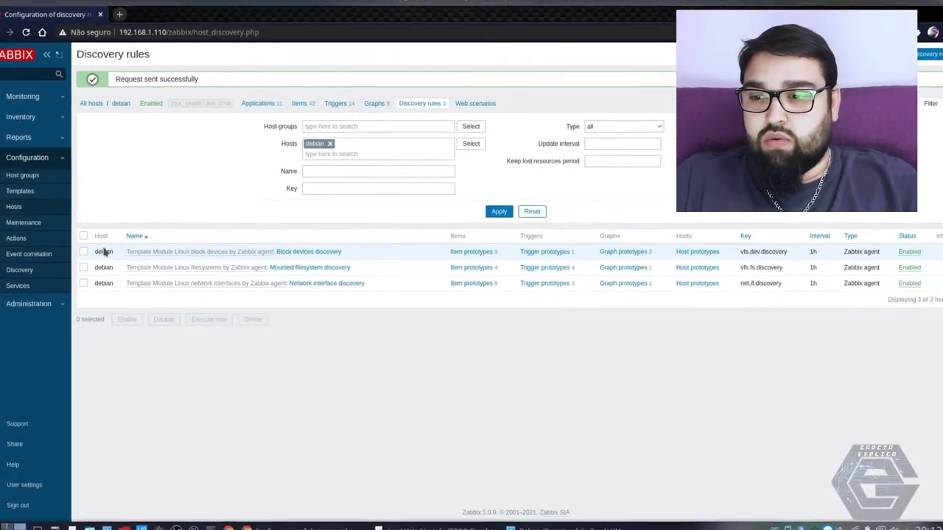
# Select all of the debian host's discovery rules and enable them.
pyautogui.click(97, 237)
pyautogui.click(140, 317)
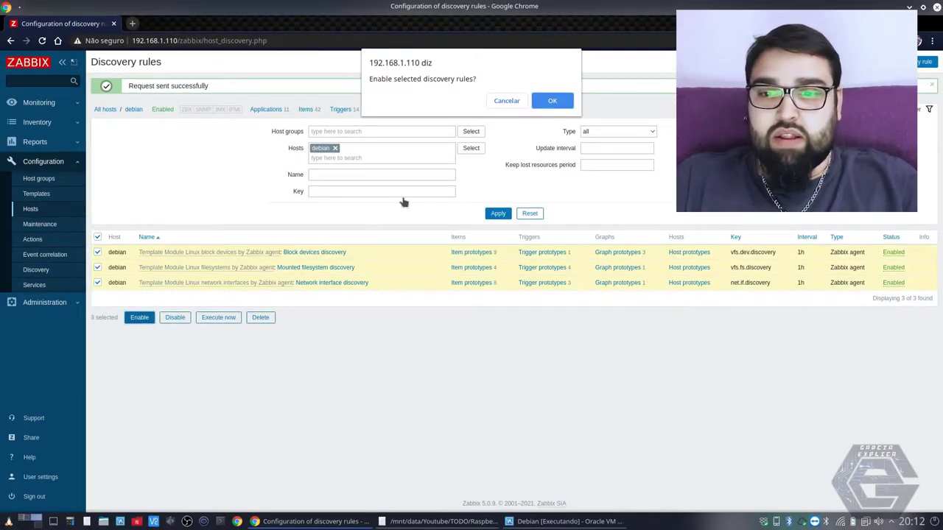
pyautogui.click(551, 102)
# Try to delete the Swap usage graph from the debian host's graphs, and open the host's triggers.
pyautogui.click(378, 110)
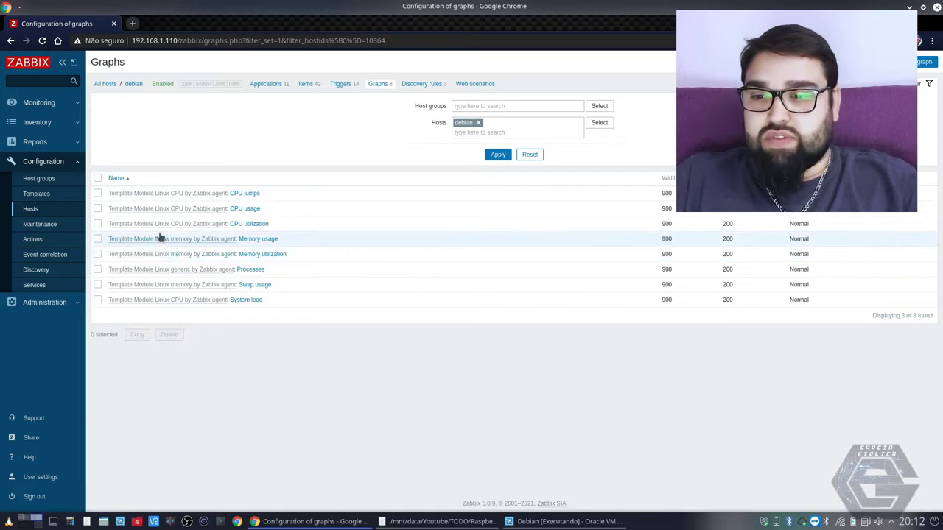
pyautogui.click(97, 177)
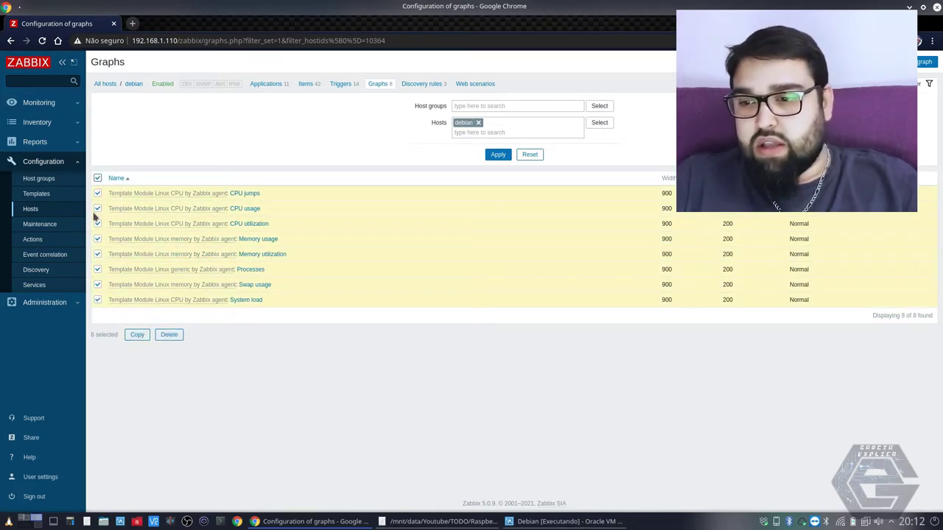
pyautogui.click(97, 178)
pyautogui.click(97, 284)
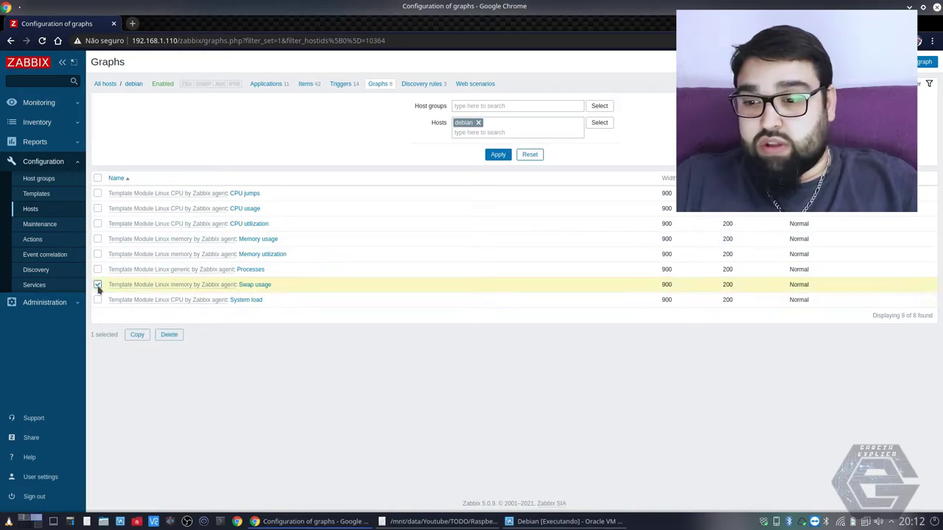
pyautogui.click(170, 335)
pyautogui.click(548, 99)
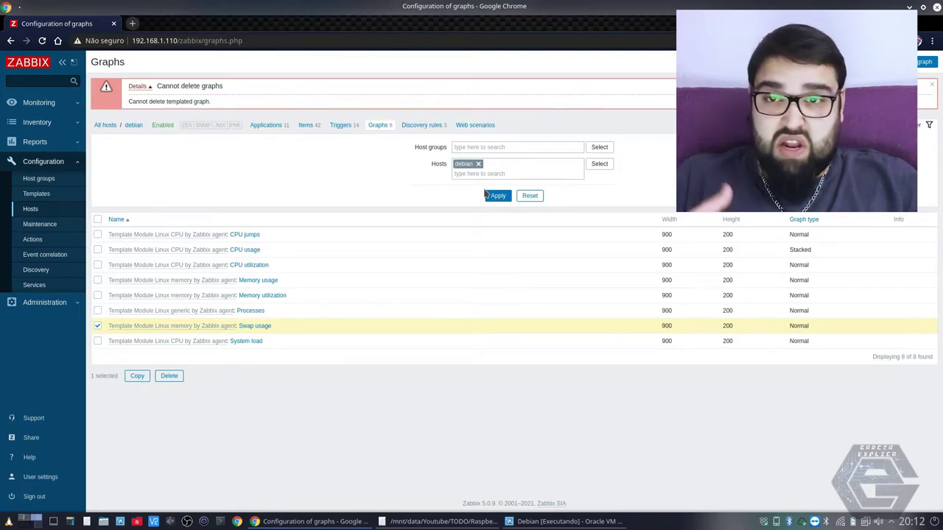
pyautogui.click(342, 125)
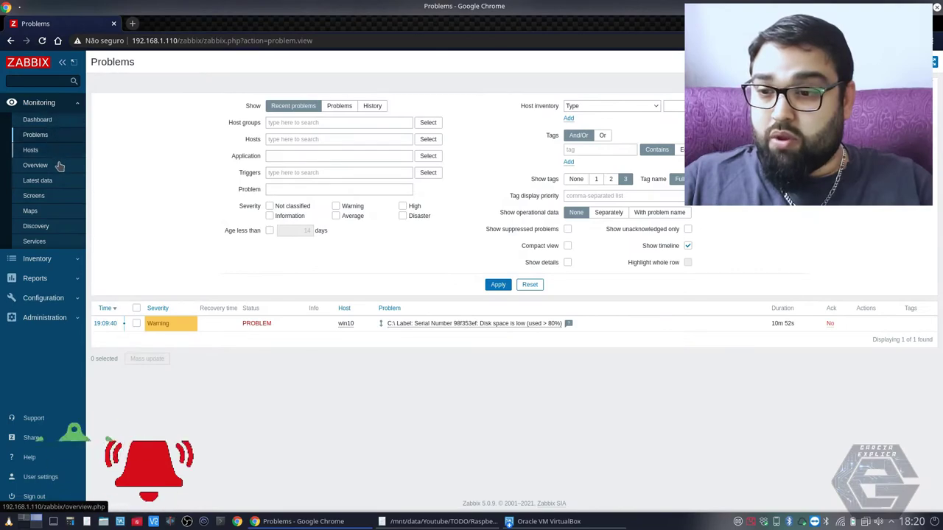
# Open the Local network map and switch it to editing.
pyautogui.click(31, 210)
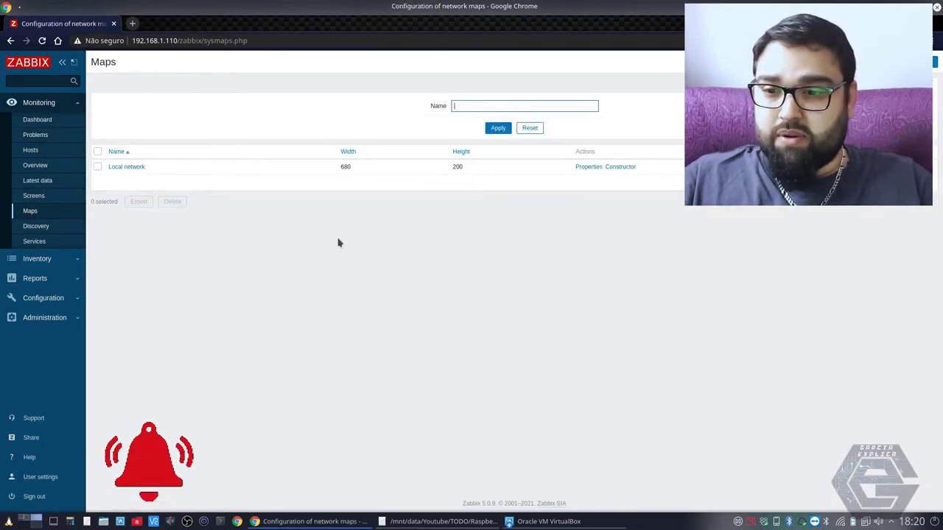
pyautogui.click(139, 169)
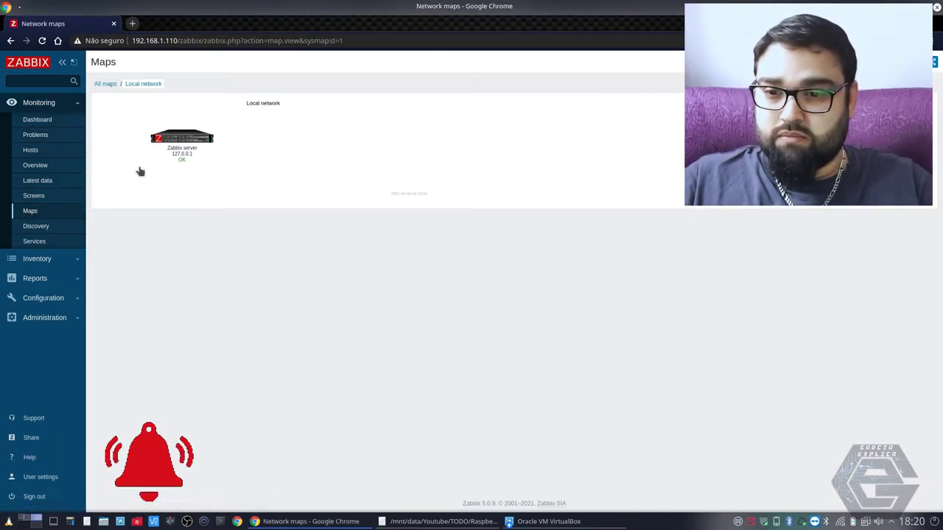
pyautogui.moveTo(312, 241); pyautogui.dragTo(181, 154)
pyautogui.click(166, 133)
pyautogui.click(343, 141)
pyautogui.rightClick(342, 141)
pyautogui.click(895, 61)
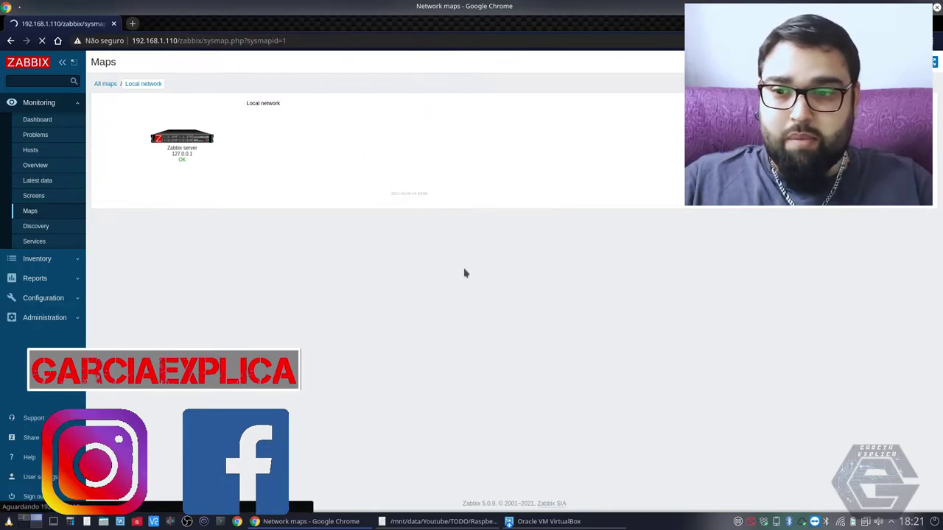
# Move the Zabbix server element further right on the map and add a new element at about X 89, Y 77.
pyautogui.moveTo(187, 142); pyautogui.dragTo(334, 142)
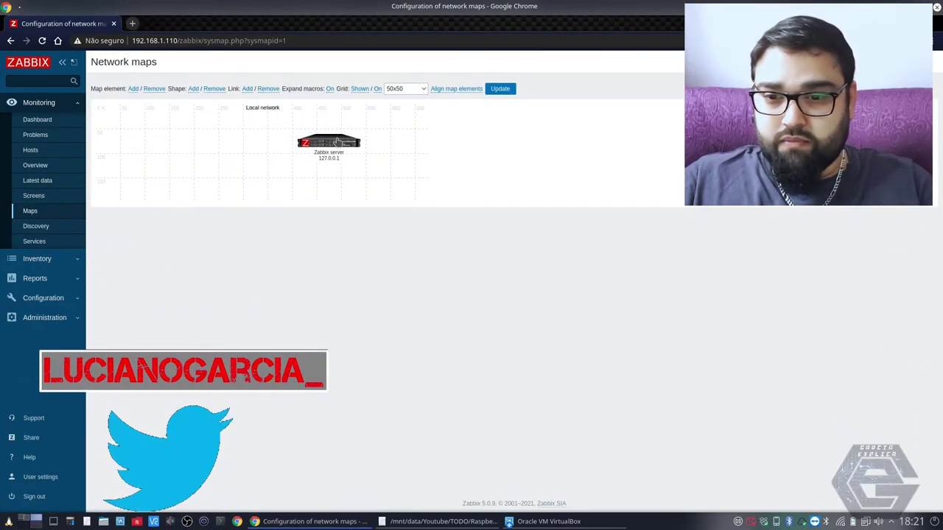
pyautogui.click(134, 88)
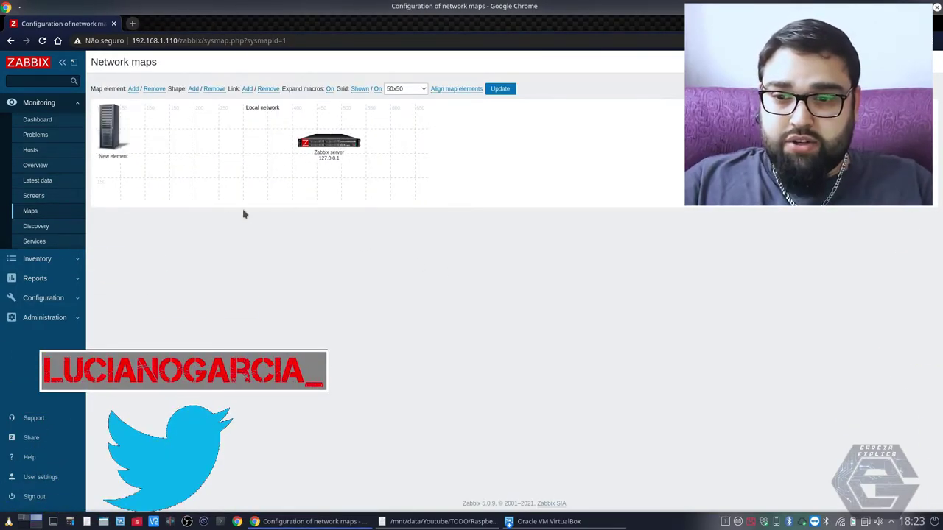
pyautogui.moveTo(125, 148); pyautogui.dragTo(172, 185)
# Make the new map element a Host element labelled win10 and assign the win10 host to it.
pyautogui.click(502, 131)
pyautogui.click(501, 143)
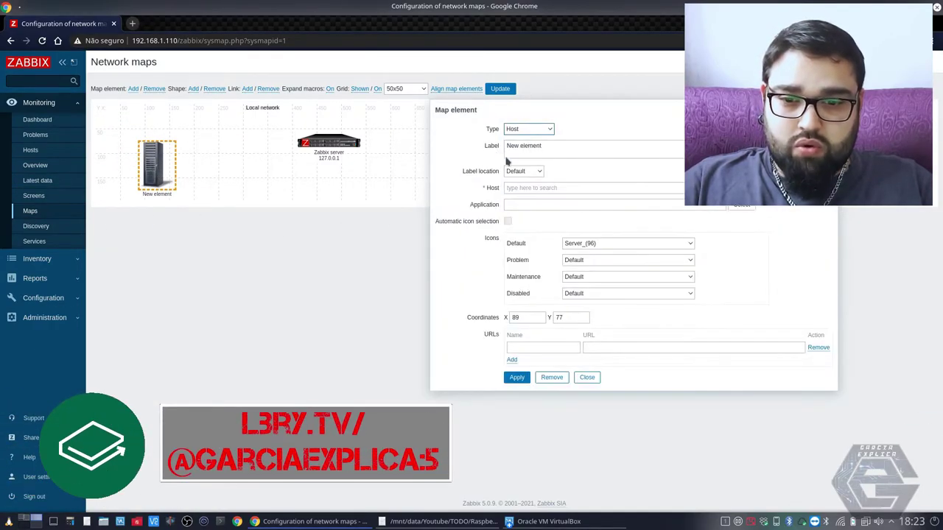
pyautogui.click(551, 145)
pyautogui.hotkey('ctrl', 'a')
pyautogui.write('win10')
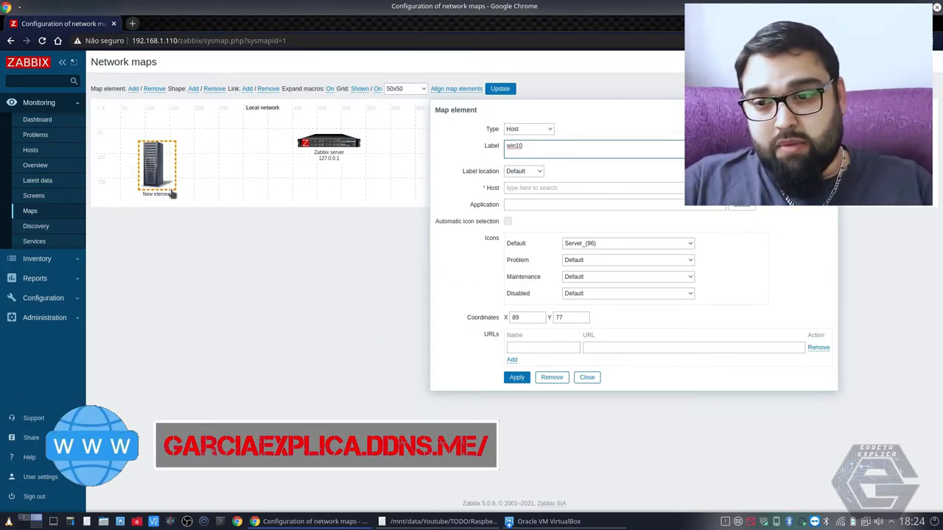
pyautogui.click(540, 171)
pyautogui.click(540, 172)
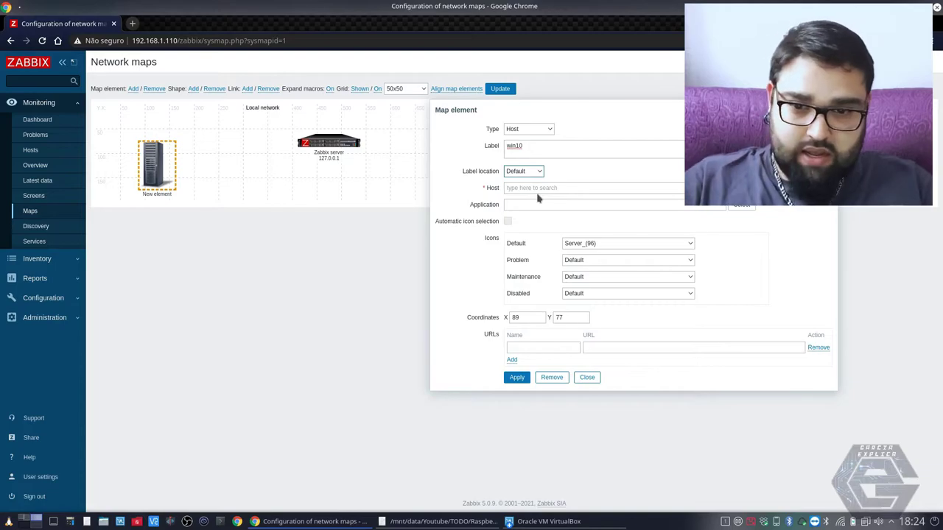
pyautogui.click(741, 204)
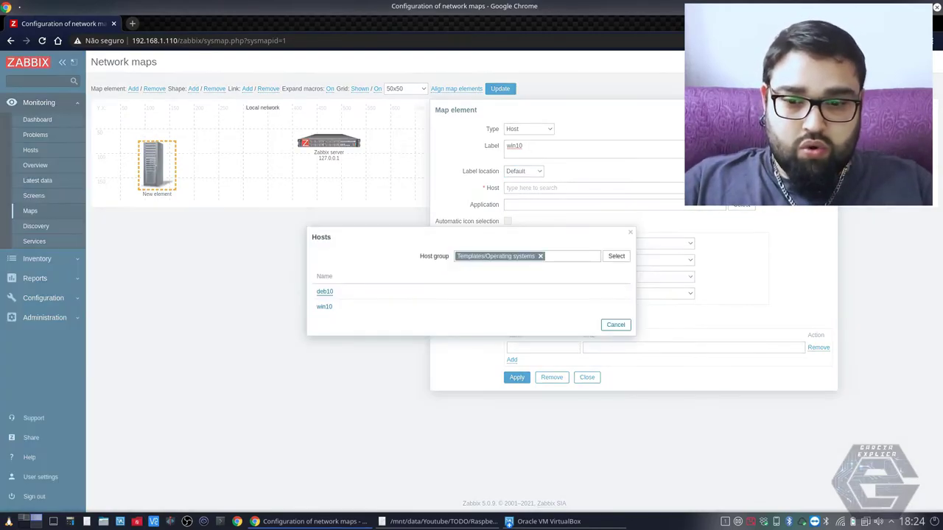
pyautogui.click(324, 307)
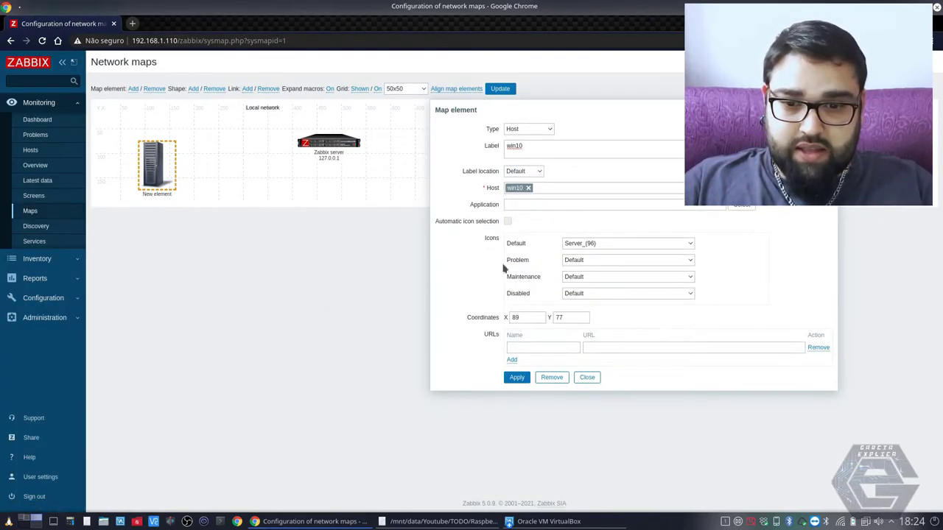
# Set the win10 element's default icon to Workstation_(24) and apply the element settings.
pyautogui.click(748, 209)
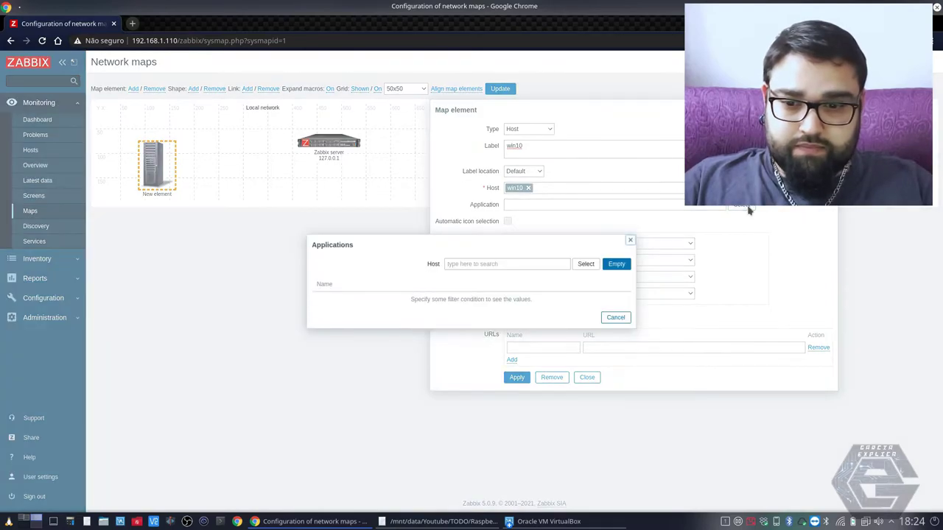
pyautogui.click(615, 317)
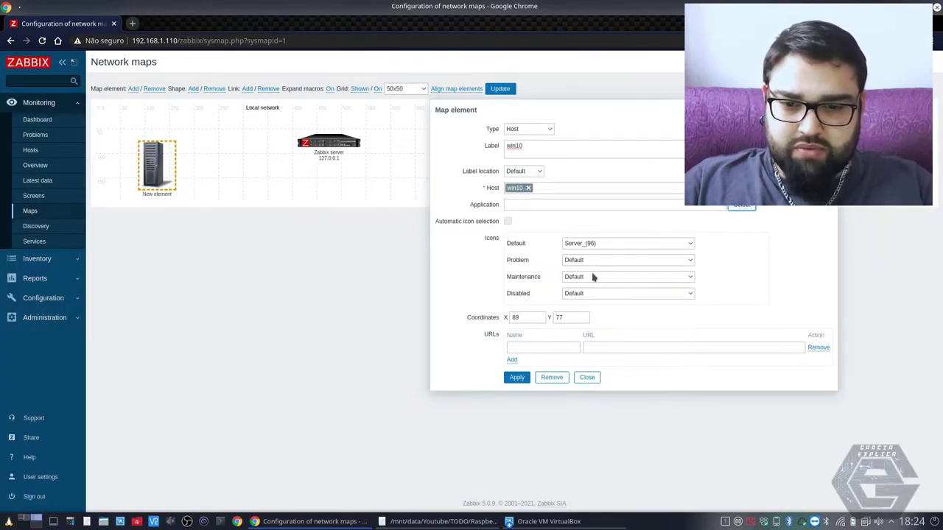
pyautogui.click(637, 247)
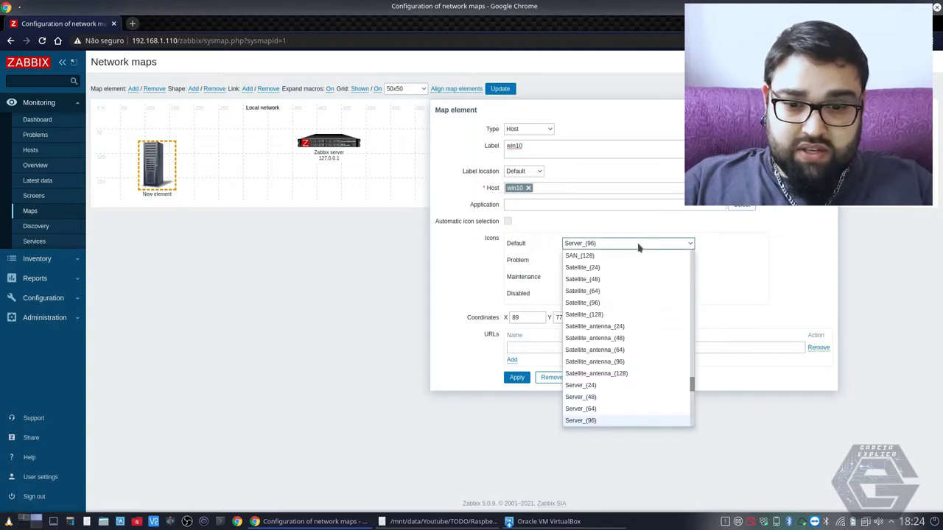
pyautogui.scroll(3, 637, 276)
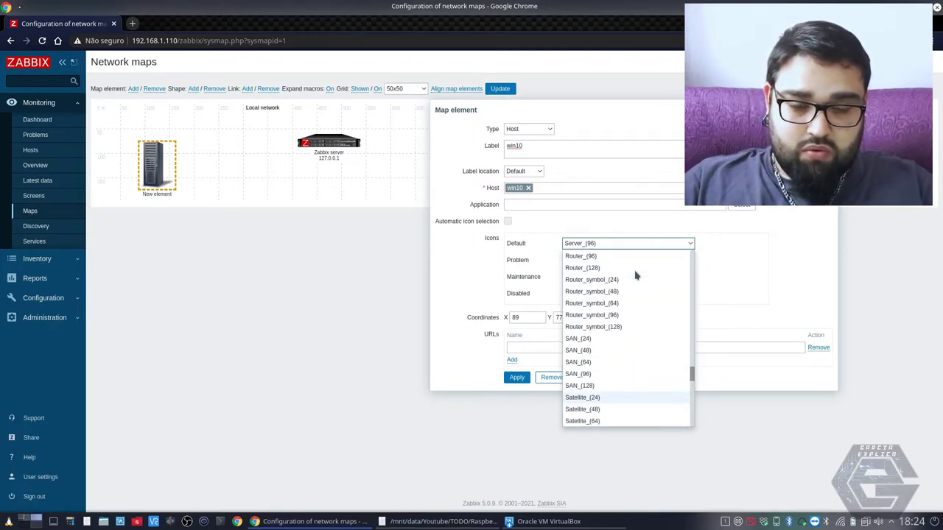
pyautogui.scroll(10, 637, 275)
pyautogui.scroll(-10, 637, 275)
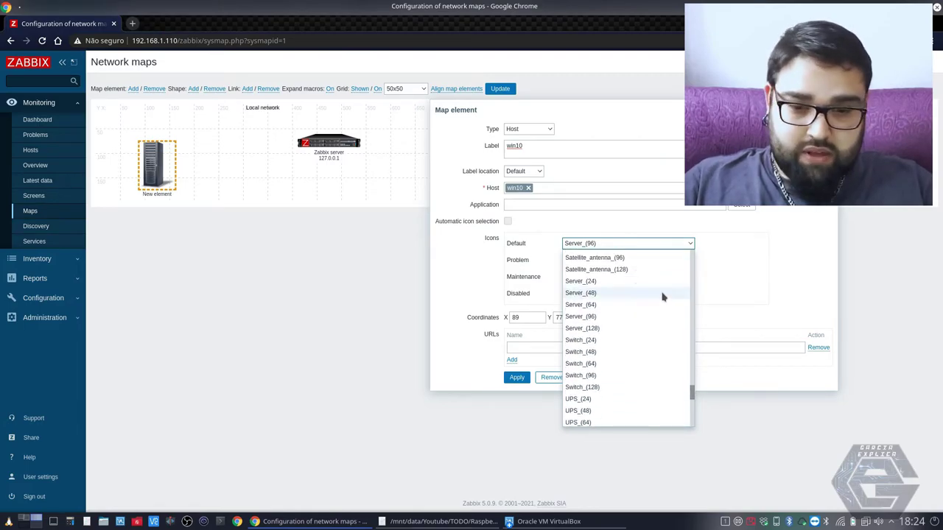
pyautogui.scroll(-8, 642, 350)
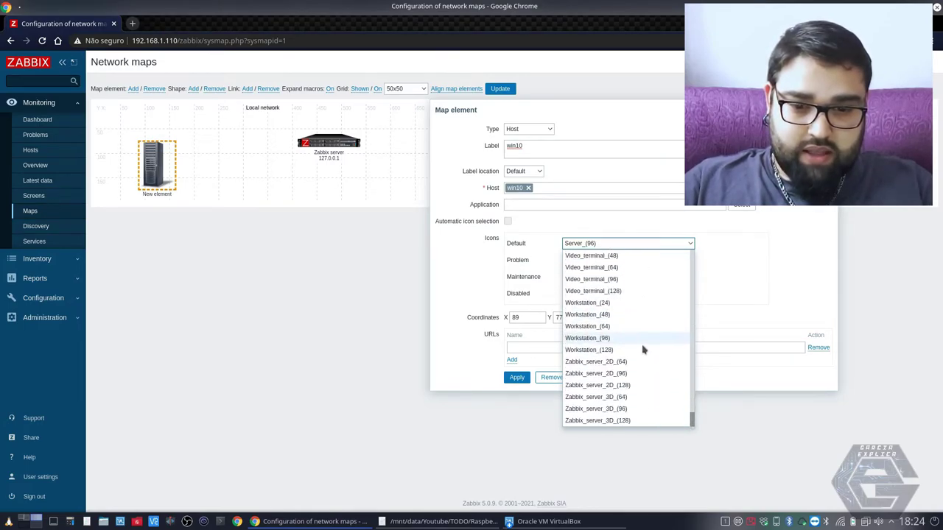
pyautogui.click(610, 303)
pyautogui.click(517, 379)
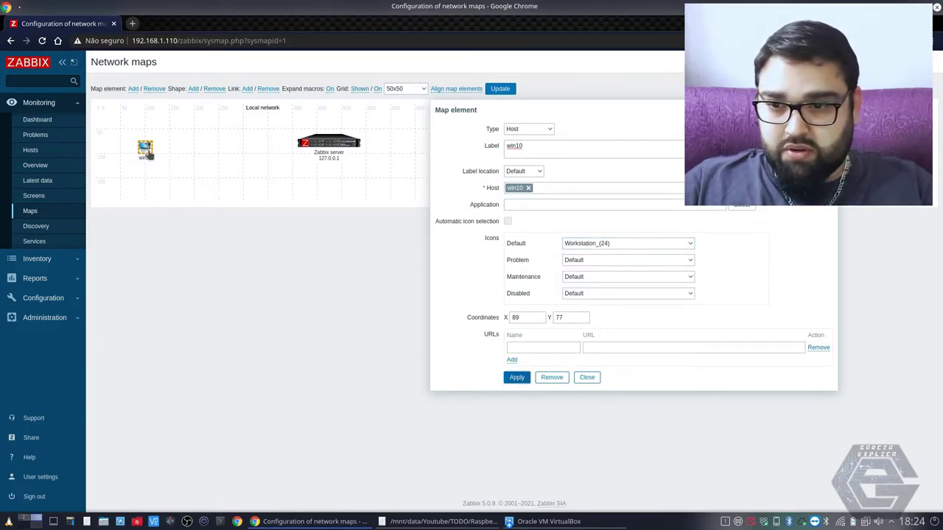
# Move the win10 element to about X 113, Y 114 and apply Workstation_(96) as its default icon.
pyautogui.moveTo(151, 160); pyautogui.dragTo(164, 163)
pyautogui.click(156, 165)
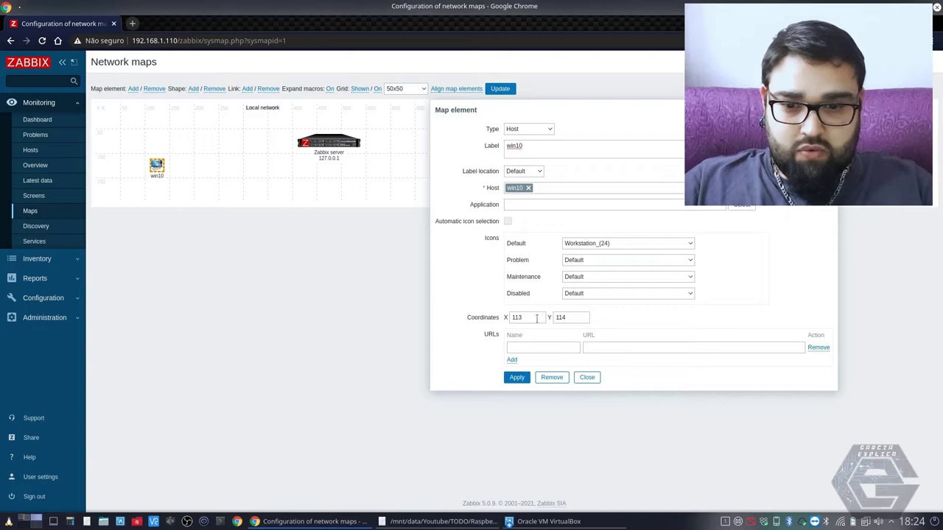
pyautogui.click(630, 246)
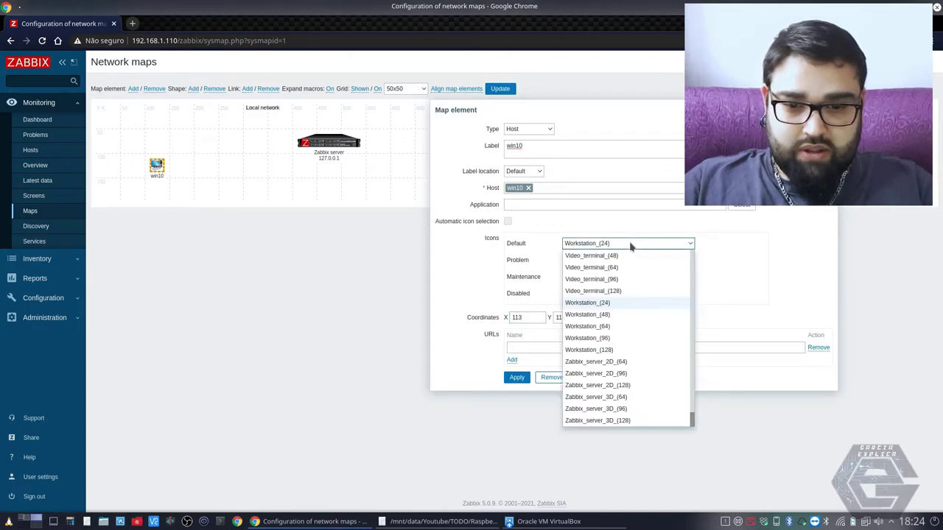
pyautogui.click(611, 339)
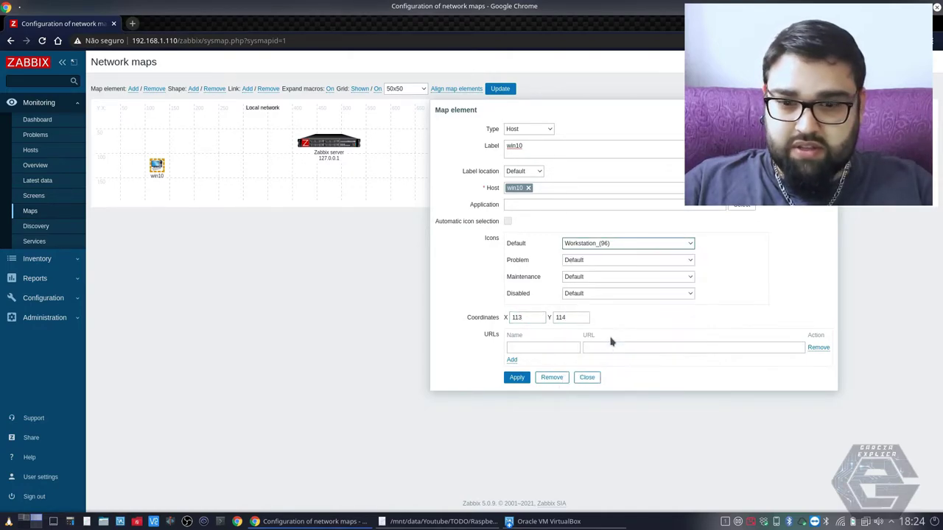
pyautogui.click(516, 377)
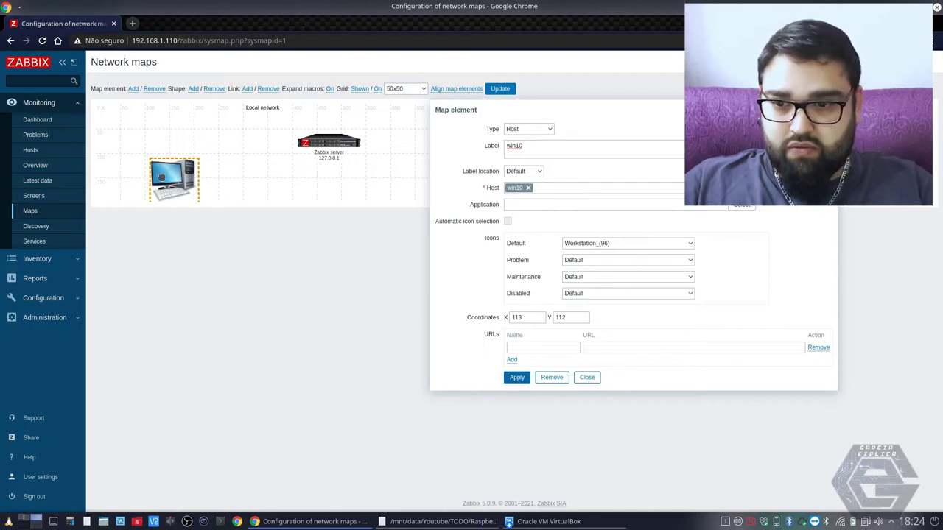
# Change the win10 element's default icon to Workstation_(64), apply it and close the element settings.
pyautogui.click(611, 246)
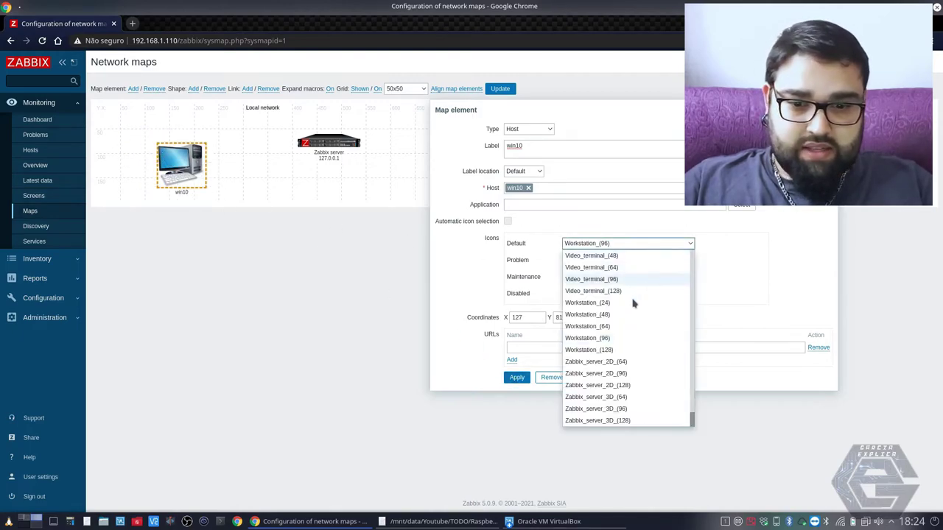
pyautogui.click(589, 326)
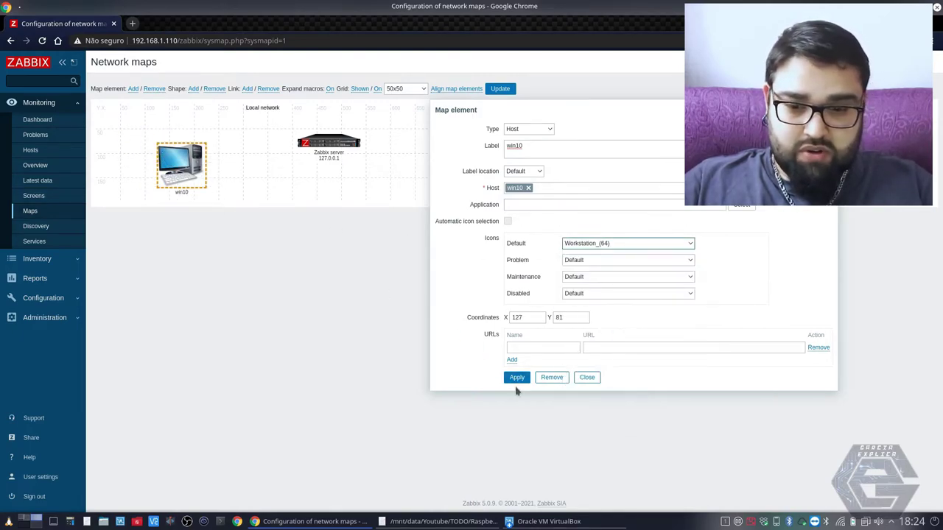
pyautogui.click(519, 380)
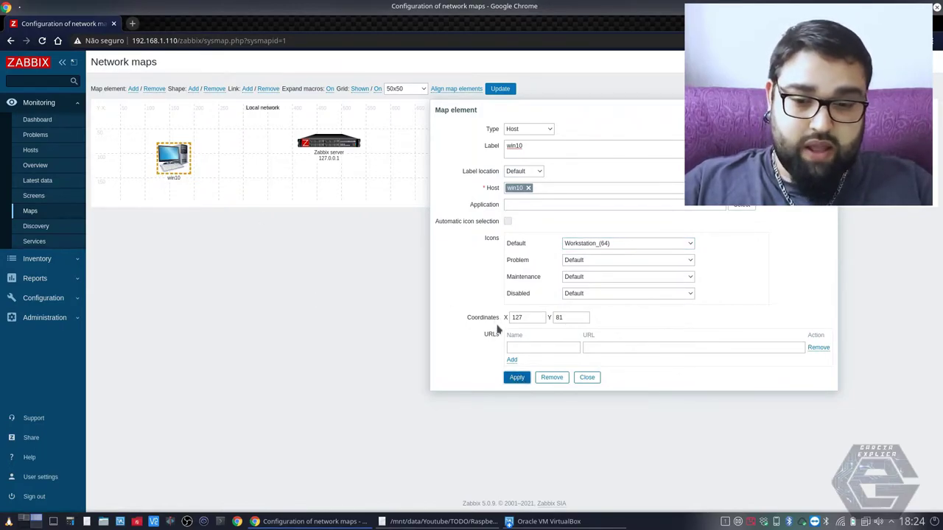
pyautogui.click(587, 377)
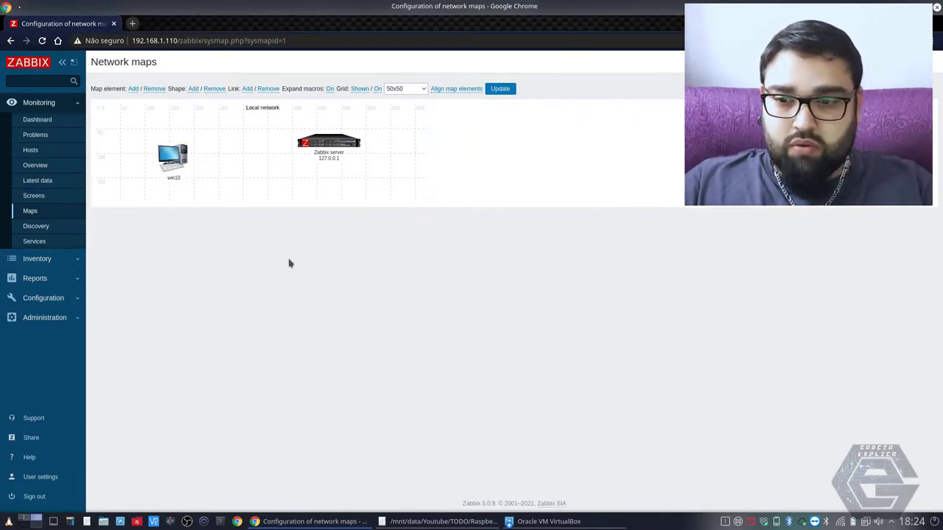
# Move the win10 element closer to the Zabbix server and add a link between the two elements.
pyautogui.moveTo(171, 171); pyautogui.dragTo(230, 178)
pyautogui.moveTo(208, 131); pyautogui.dragTo(398, 202)
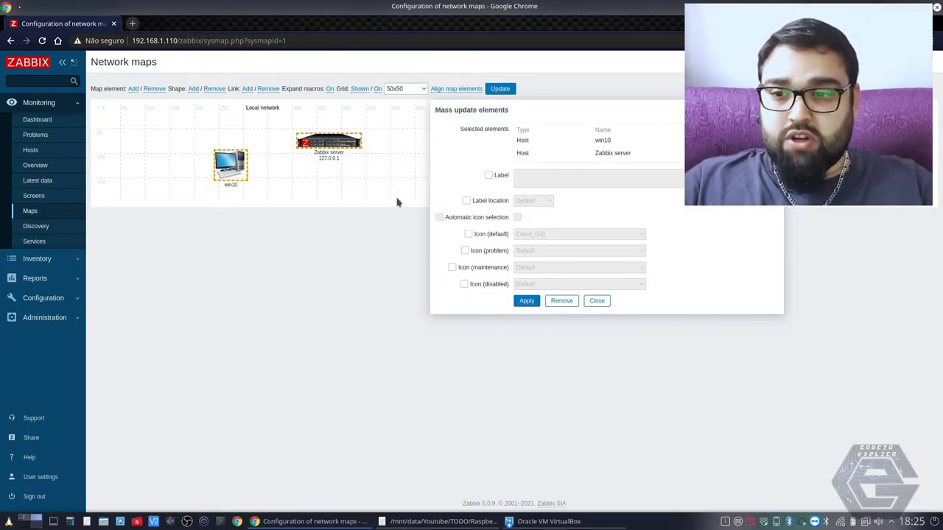
pyautogui.click(248, 89)
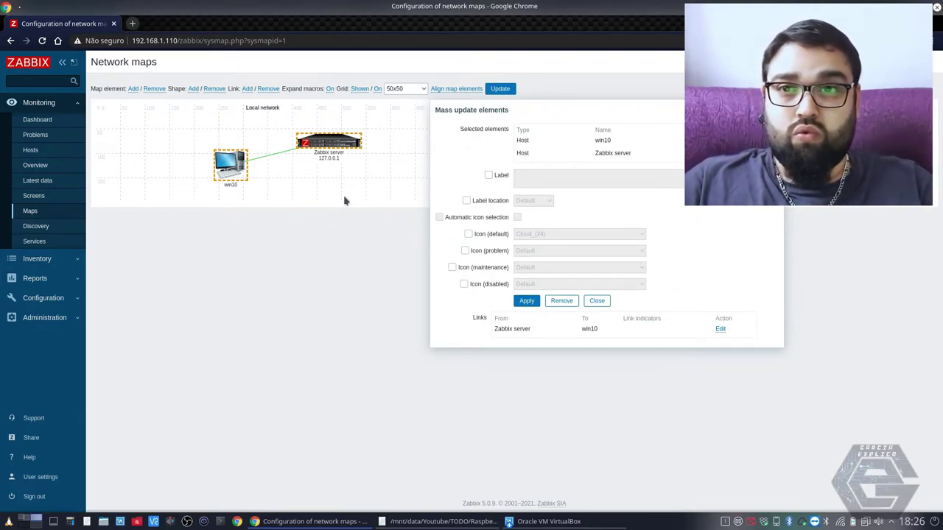
# Remove the link between the win10 and Zabbix server elements and close the mass update settings.
pyautogui.click(277, 157)
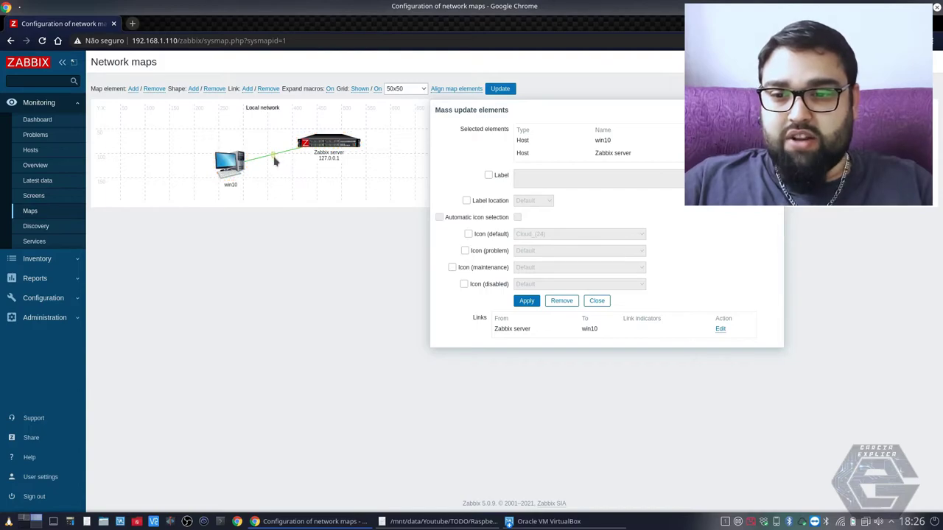
pyautogui.moveTo(220, 137); pyautogui.dragTo(361, 178)
pyautogui.click(268, 89)
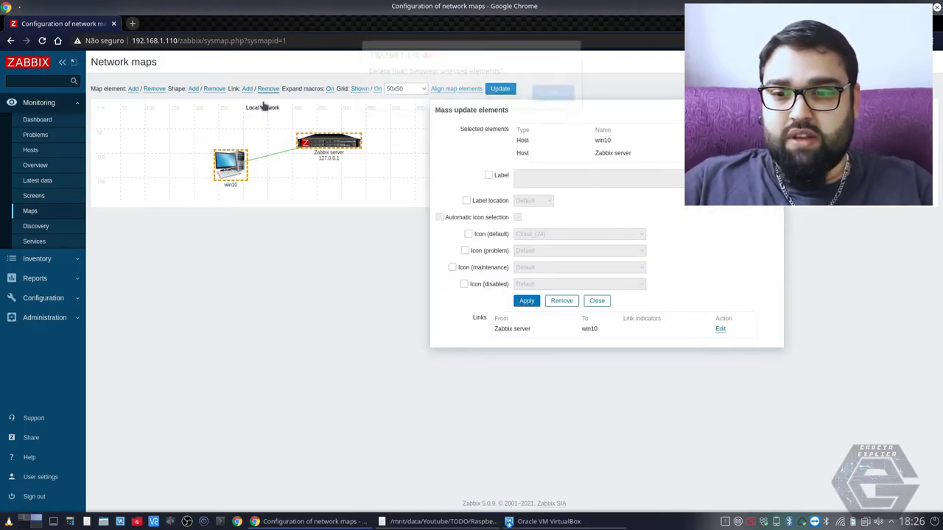
pyautogui.click(551, 101)
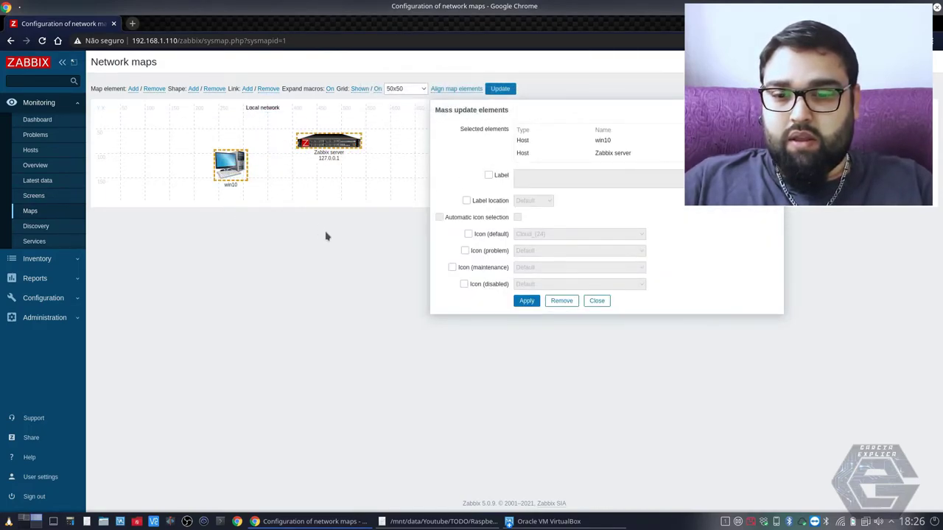
pyautogui.click(596, 301)
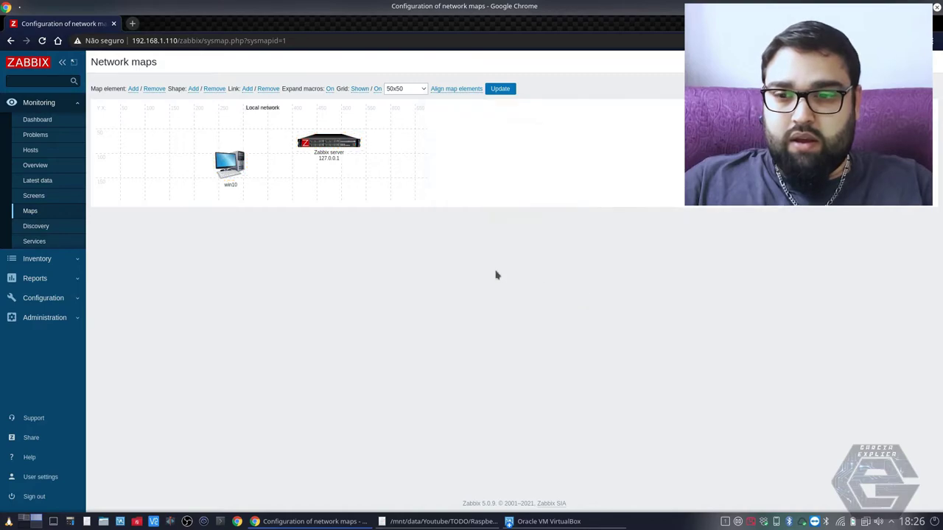
# Add a new map element at about X 89, Y 77 and choose Network_(96) as its default icon.
pyautogui.click(134, 89)
pyautogui.click(105, 129)
pyautogui.moveTo(109, 137); pyautogui.dragTo(149, 166)
pyautogui.click(539, 194)
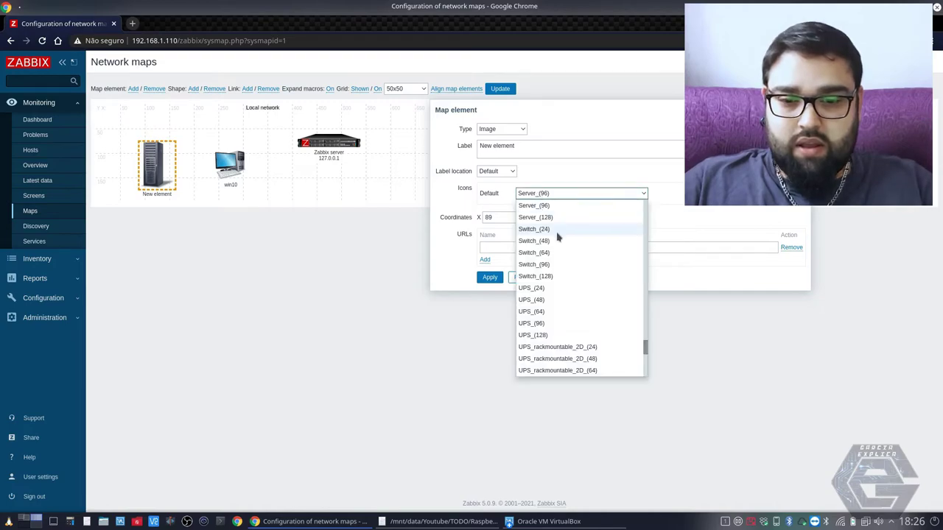
pyautogui.press('n')
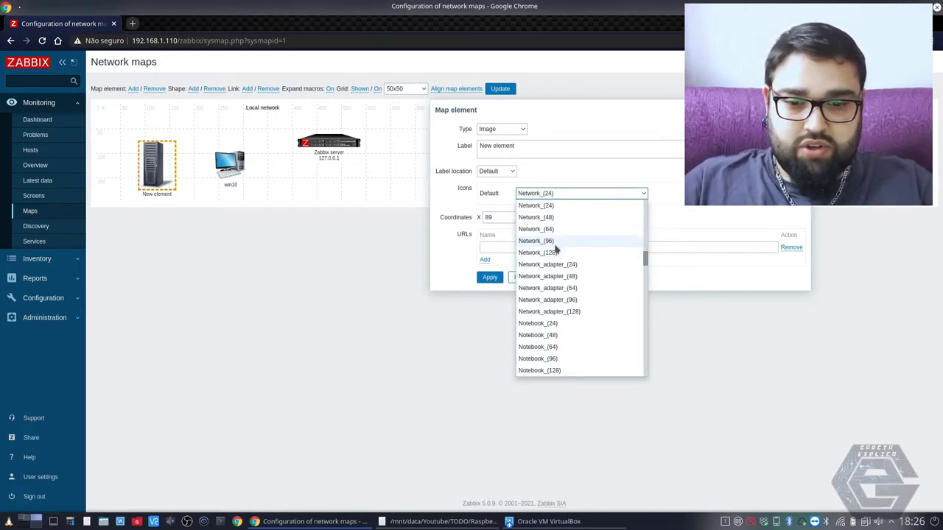
pyautogui.click(556, 243)
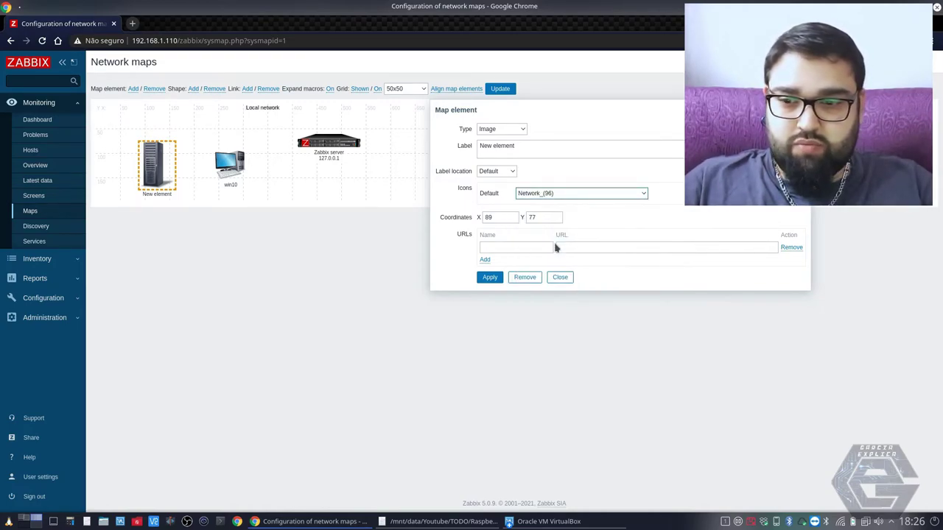
# Change the new element's type to Host and choose deb10 as its host.
pyautogui.click(514, 131)
pyautogui.click(500, 140)
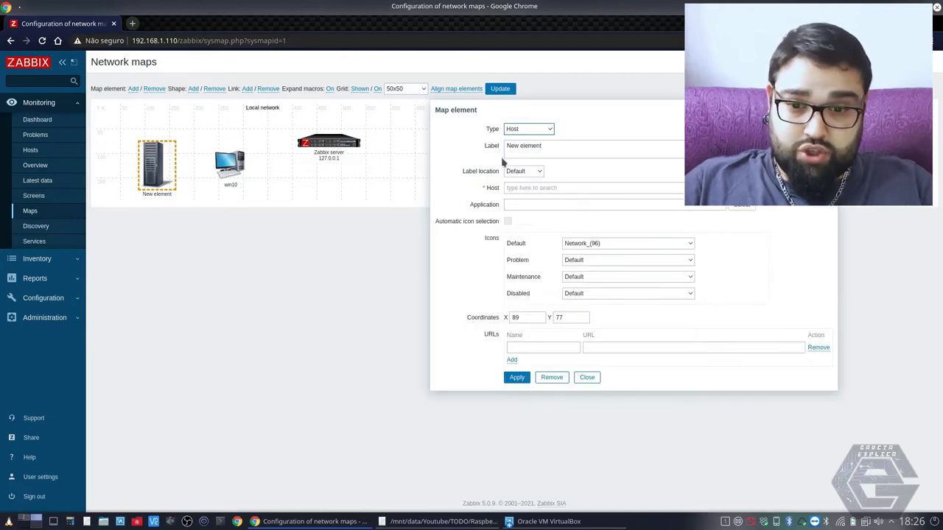
pyautogui.click(741, 188)
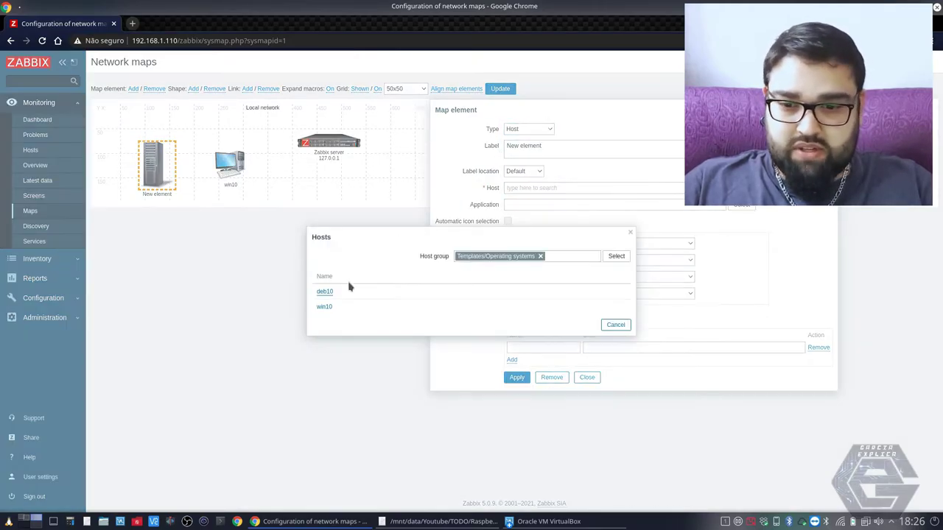
pyautogui.click(324, 292)
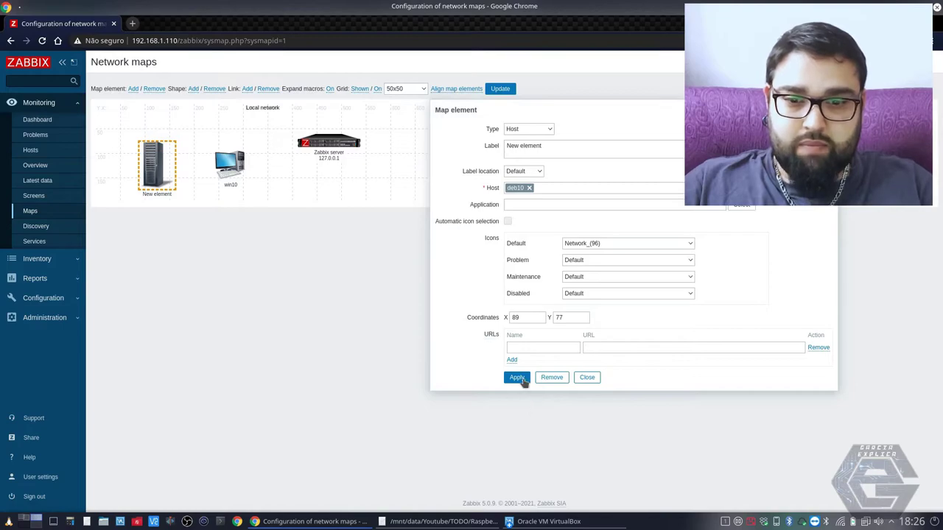
# Label the deb10 element "linux" and apply its settings.
pyautogui.click(699, 155)
pyautogui.hotkey('ctrl', 'a')
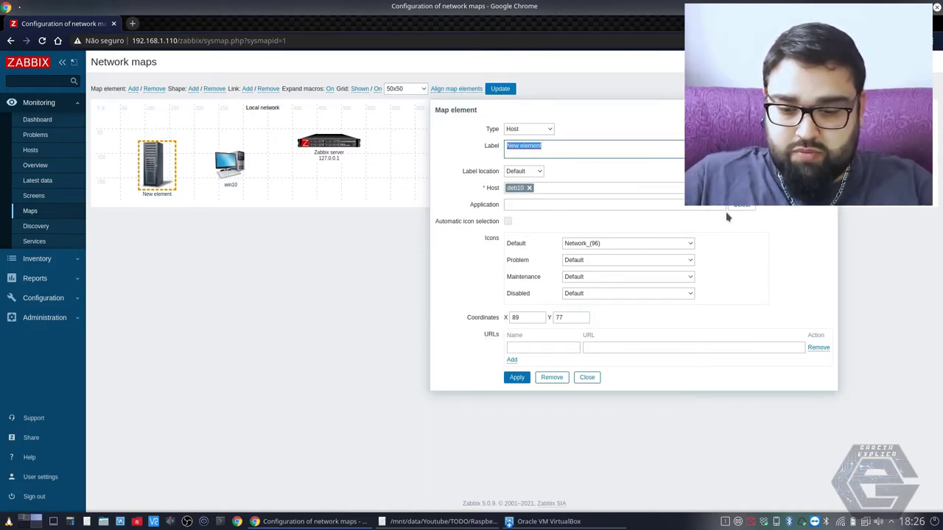
pyautogui.write('deb')
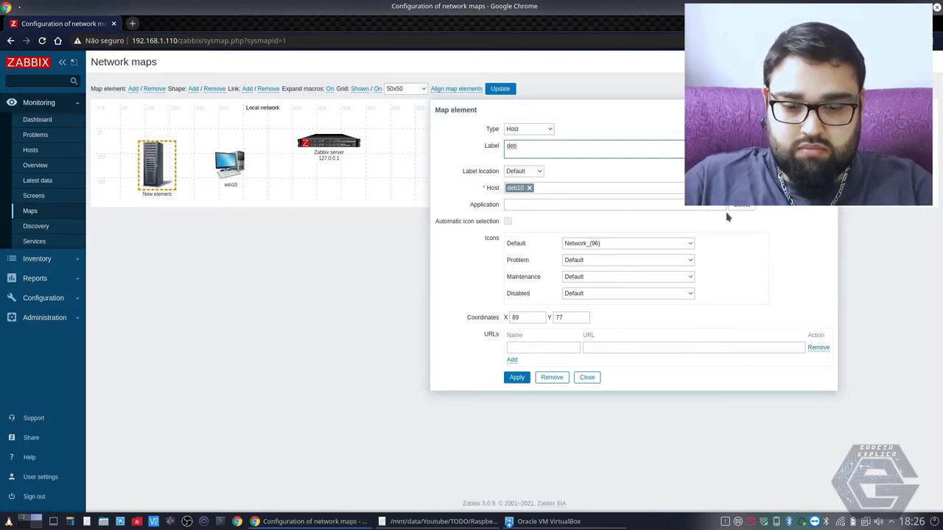
pyautogui.write('linxu')
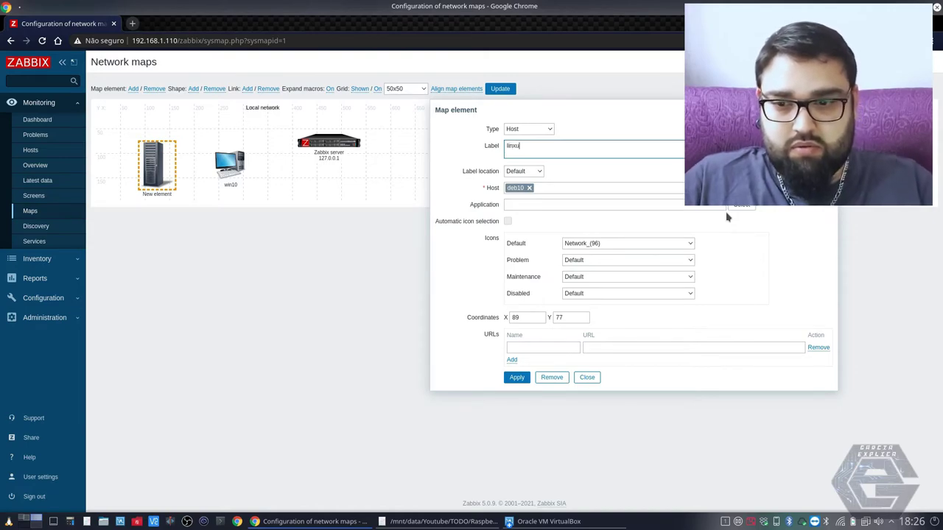
pyautogui.click(517, 378)
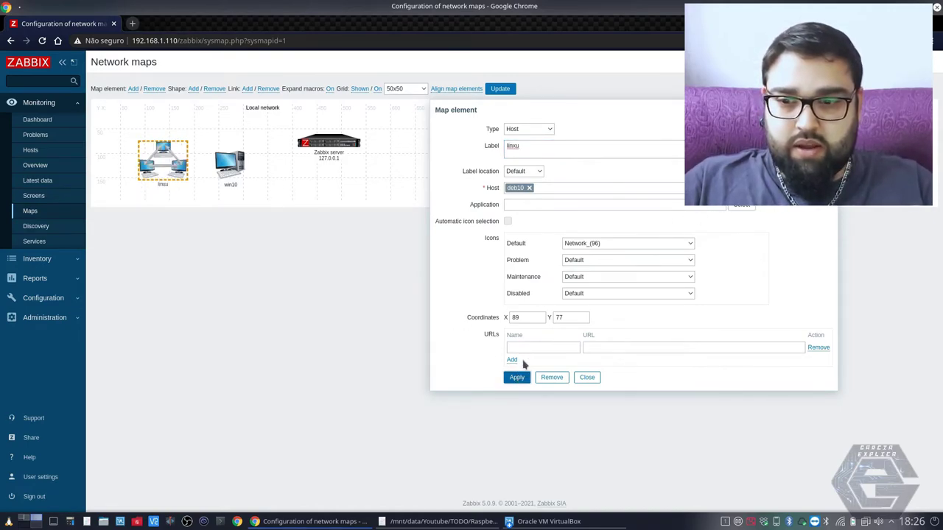
pyautogui.click(482, 154)
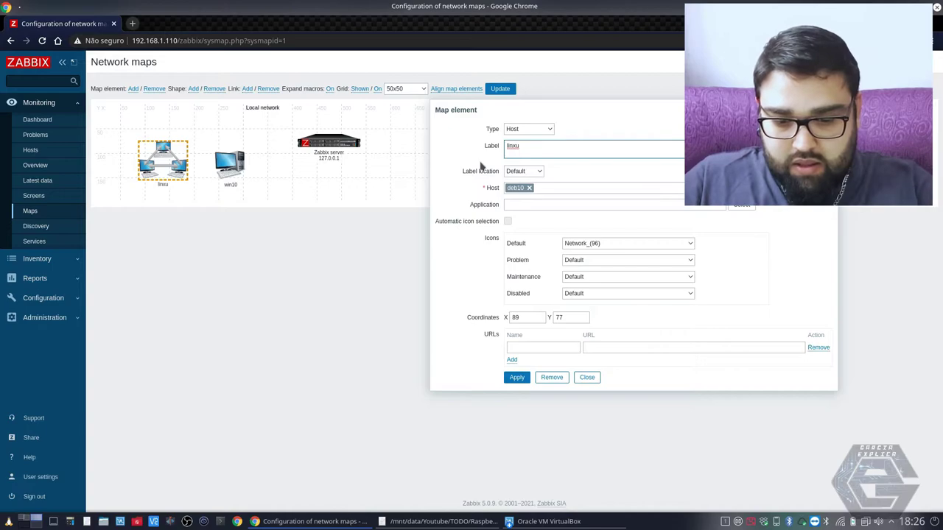
pyautogui.press('BackSpace')
pyautogui.press('BackSpace')
pyautogui.write('ux')
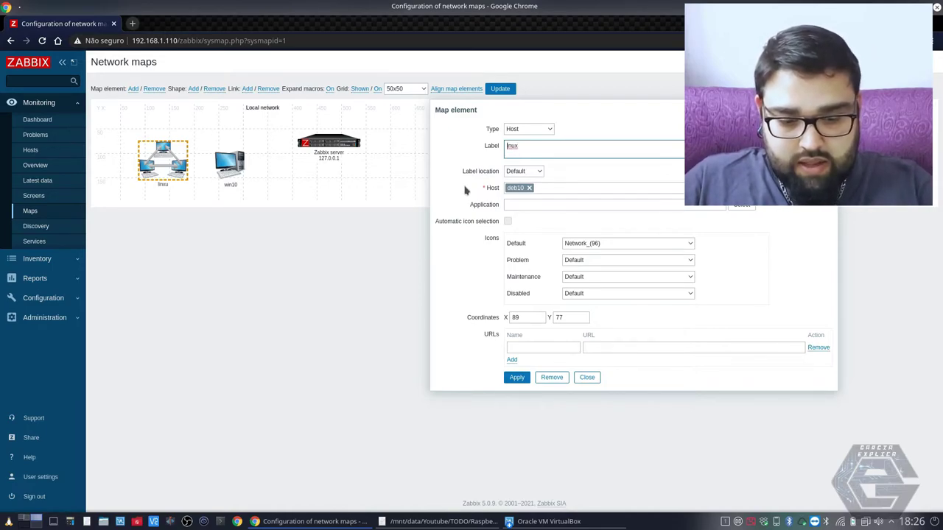
pyautogui.click(518, 380)
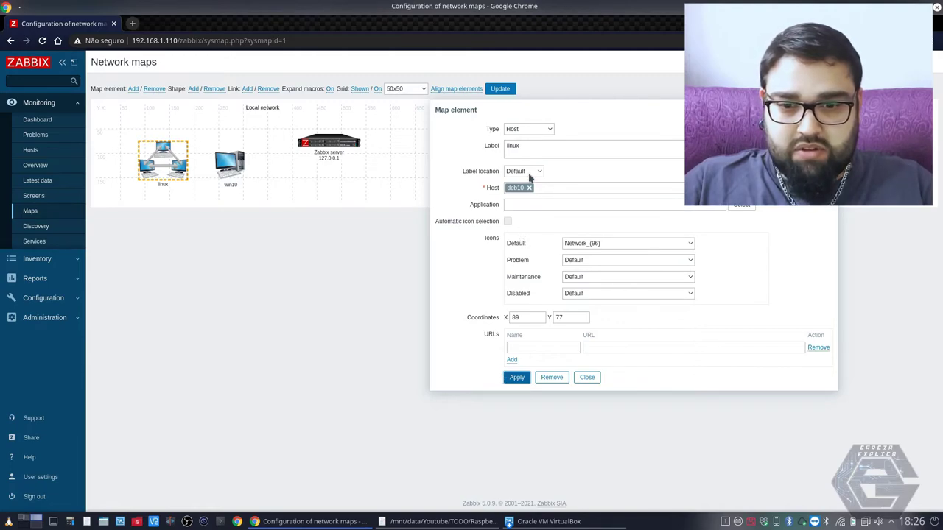
# Set the linux element's default icon to Notebook_(128) and apply it.
pyautogui.click(588, 242)
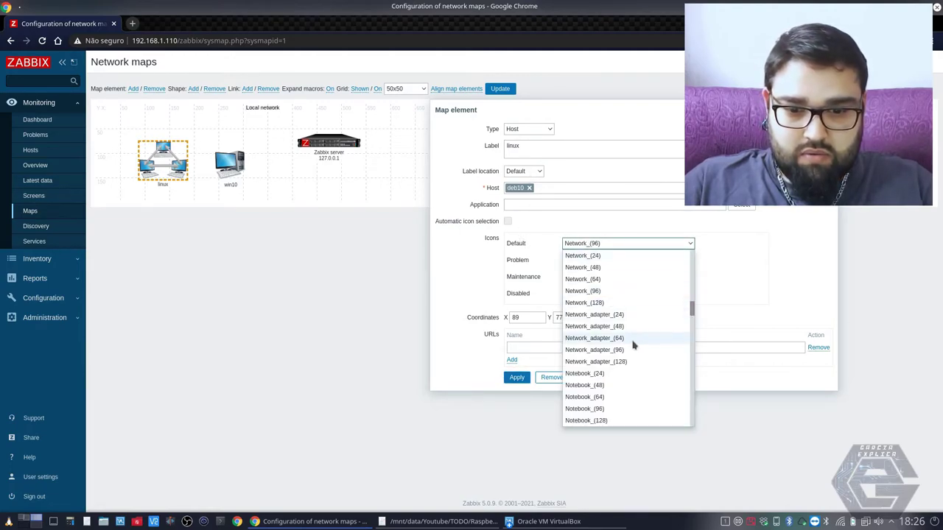
pyautogui.click(615, 420)
pyautogui.click(520, 379)
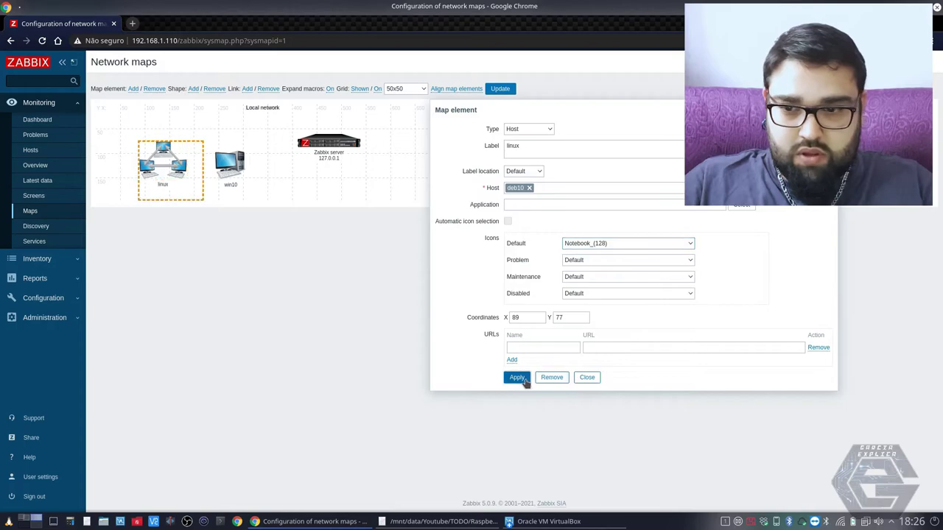
# Change the linux element's default icon to Notebook_(64) and apply it.
pyautogui.click(607, 250)
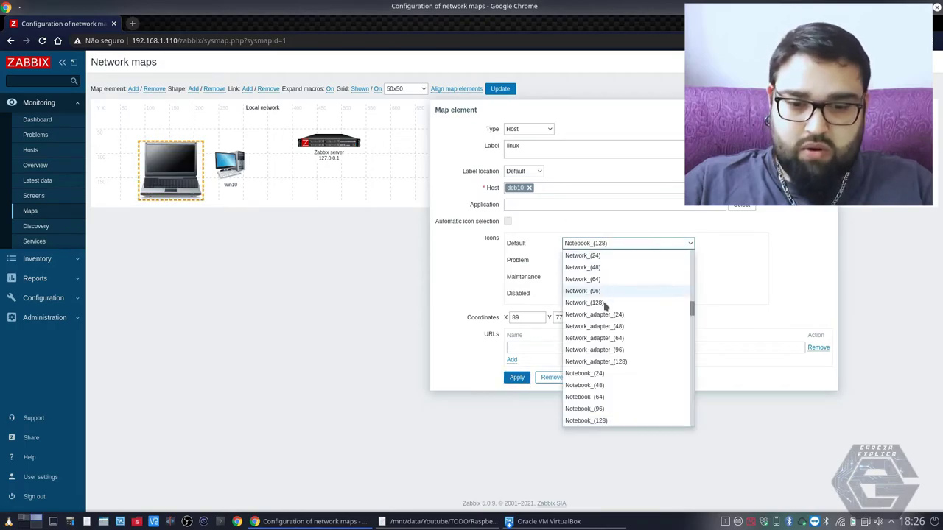
pyautogui.click(608, 406)
pyautogui.click(520, 378)
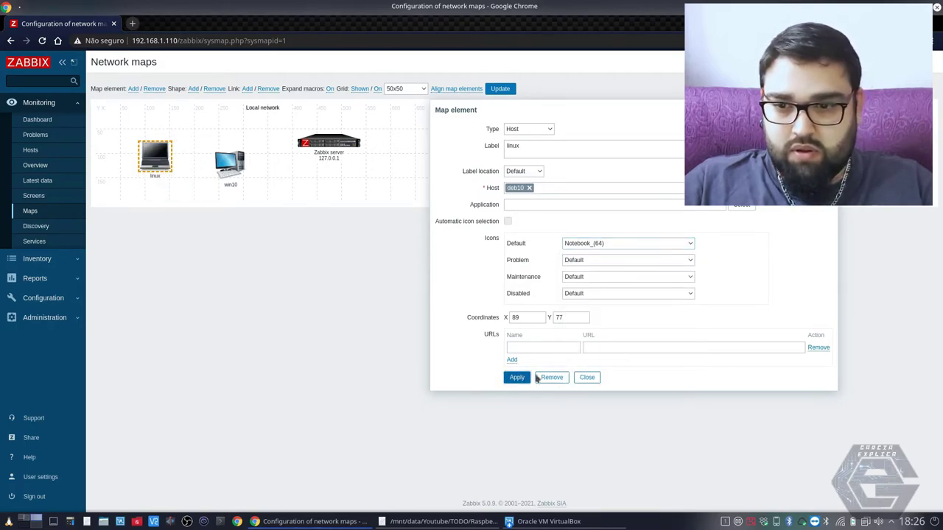
# Arrange the linux, win10 and Zabbix server elements in one horizontal row with even gaps.
pyautogui.moveTo(158, 164); pyautogui.dragTo(259, 173)
pyautogui.moveTo(191, 152); pyautogui.dragTo(193, 180)
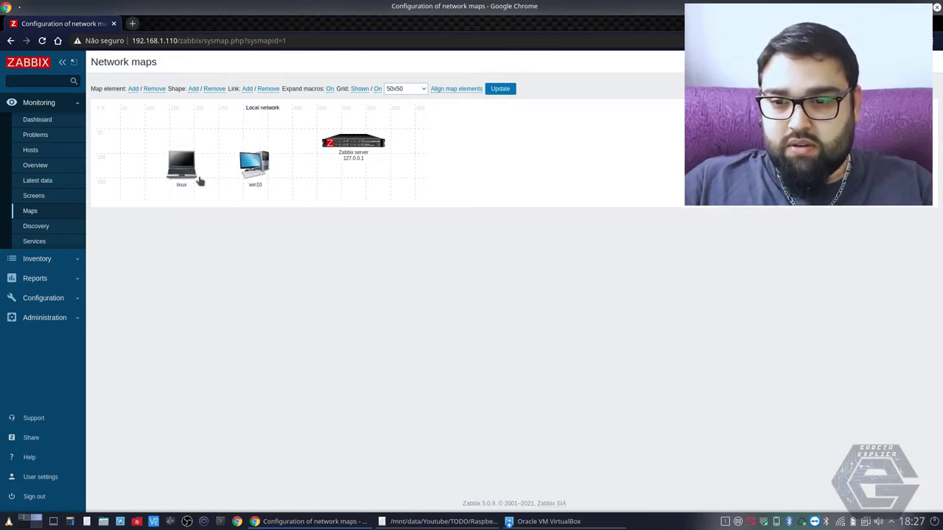
pyautogui.moveTo(340, 149); pyautogui.dragTo(341, 174)
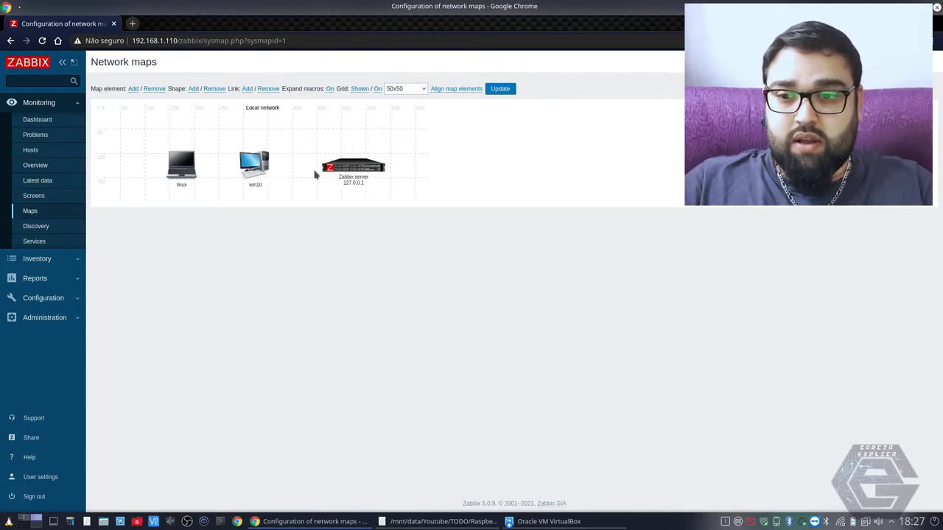
pyautogui.moveTo(168, 169); pyautogui.dragTo(169, 169)
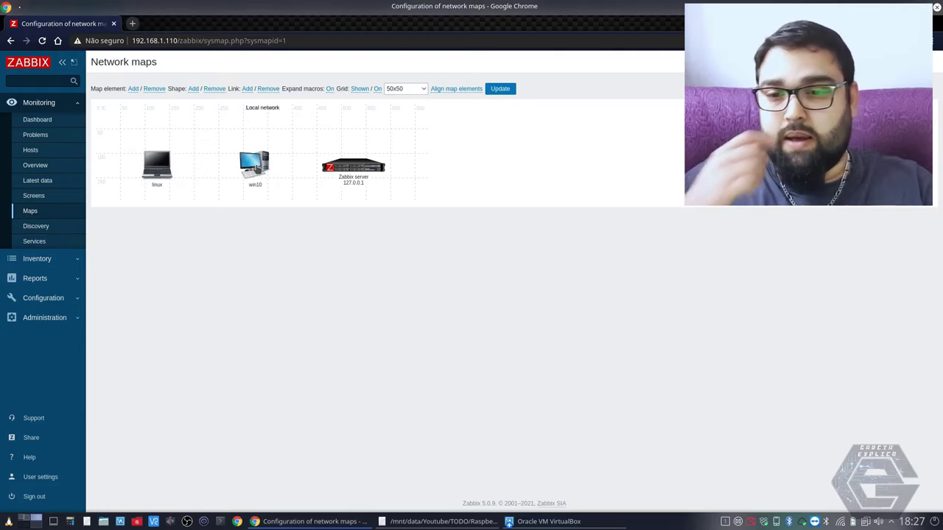
# Create a new host named router with agent interface IP address 192.168.1.1 and submit it.
pyautogui.click(52, 298)
pyautogui.click(31, 209)
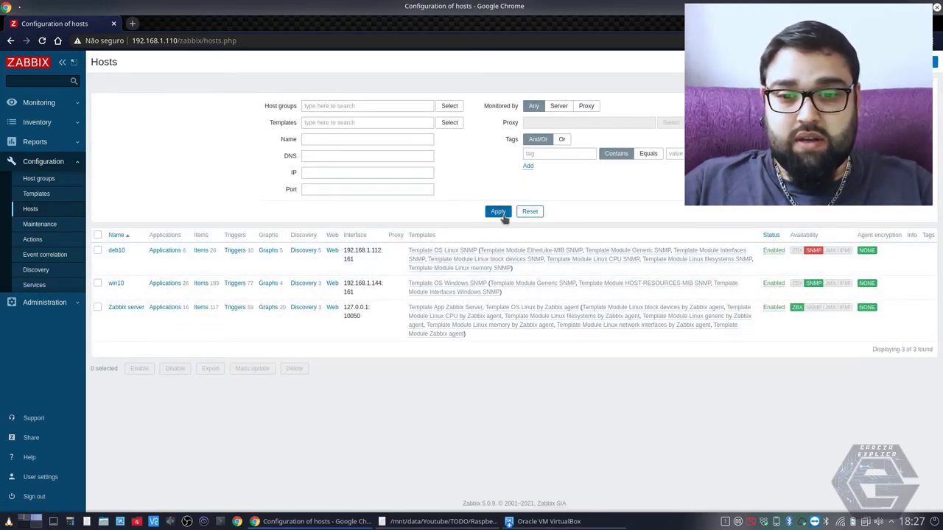
pyautogui.click(914, 62)
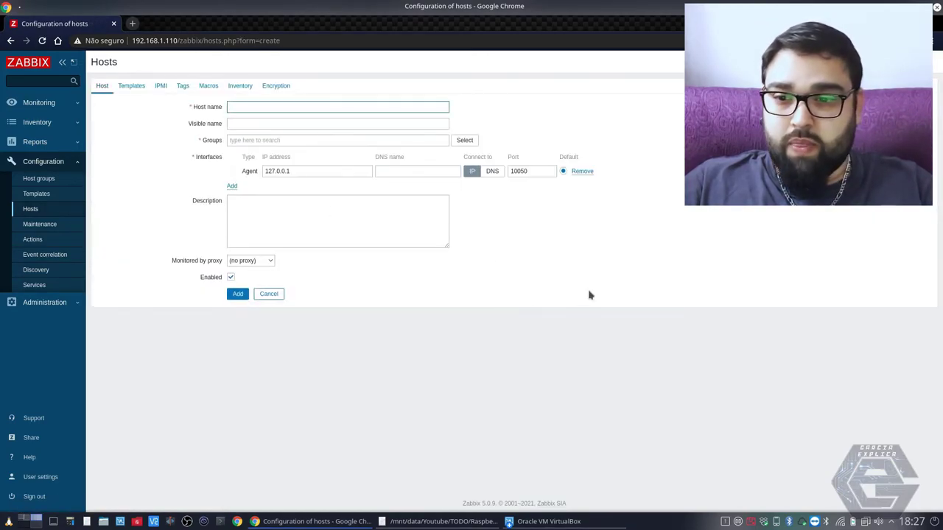
pyautogui.write('router')
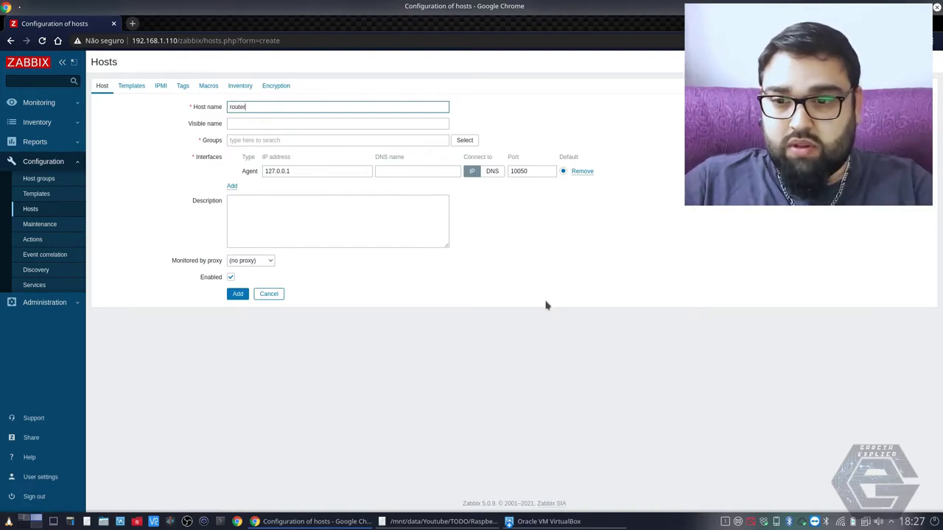
pyautogui.press('Tab')
pyautogui.tripleClick(280, 170)
pyautogui.write('192.168.1')
pyautogui.click(285, 191)
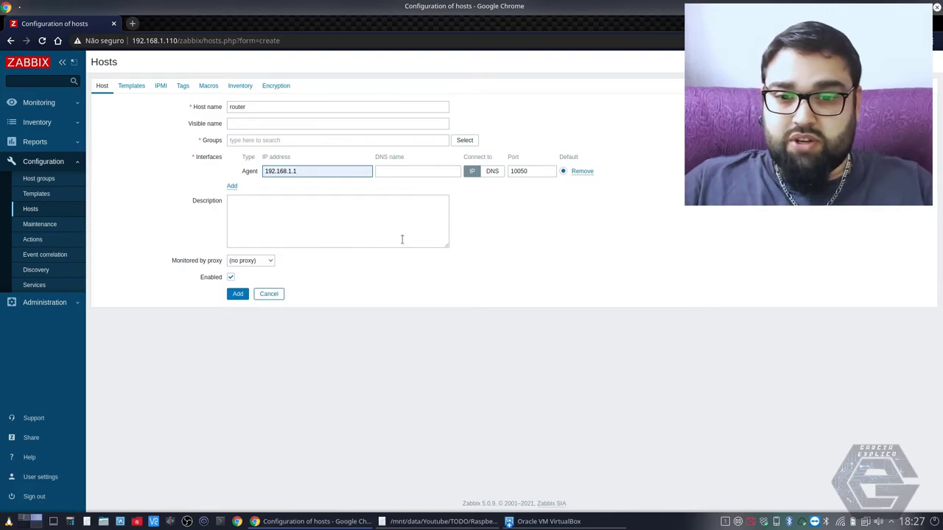
pyautogui.click(238, 294)
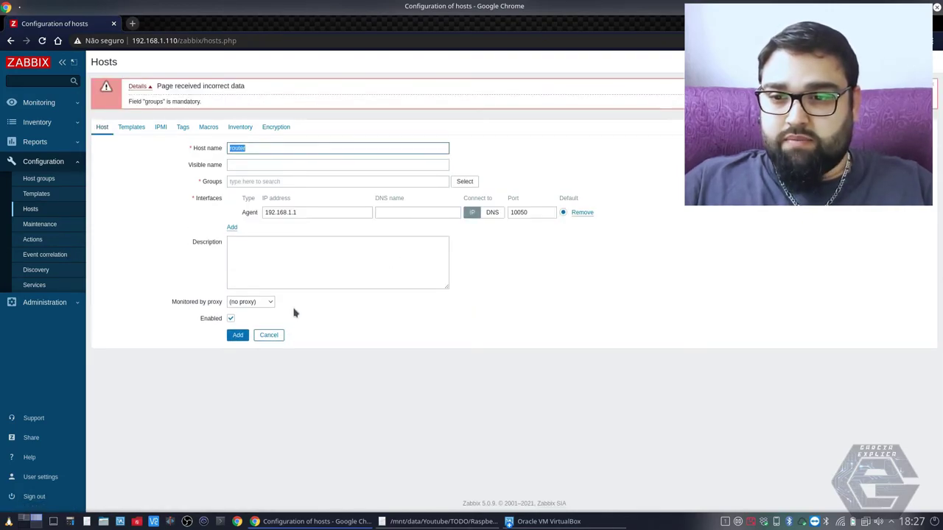
# Assign the router host to the Templates/Network devices group and add the host.
pyautogui.click(463, 182)
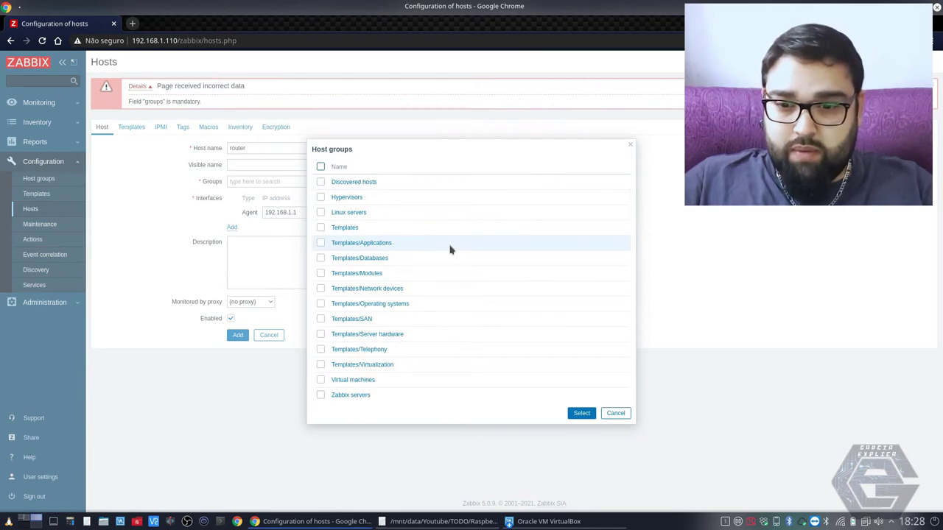
pyautogui.click(396, 290)
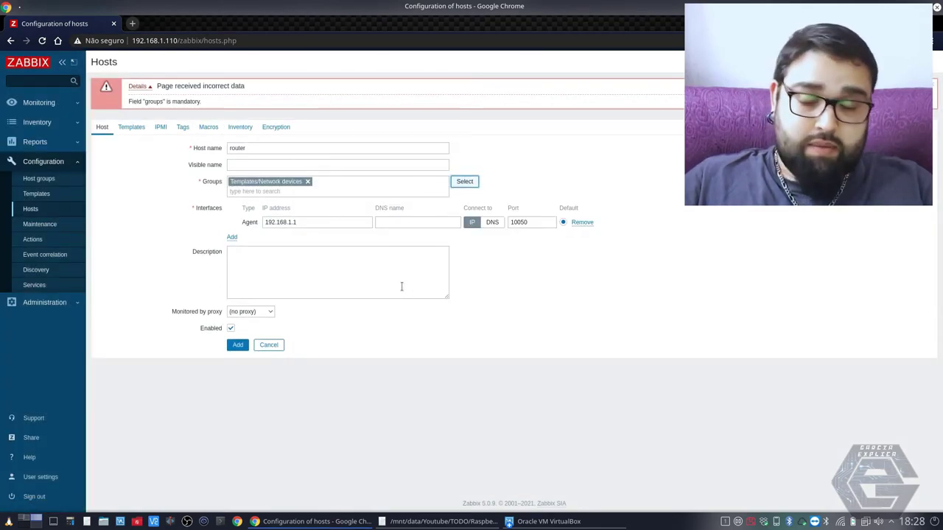
pyautogui.click(238, 345)
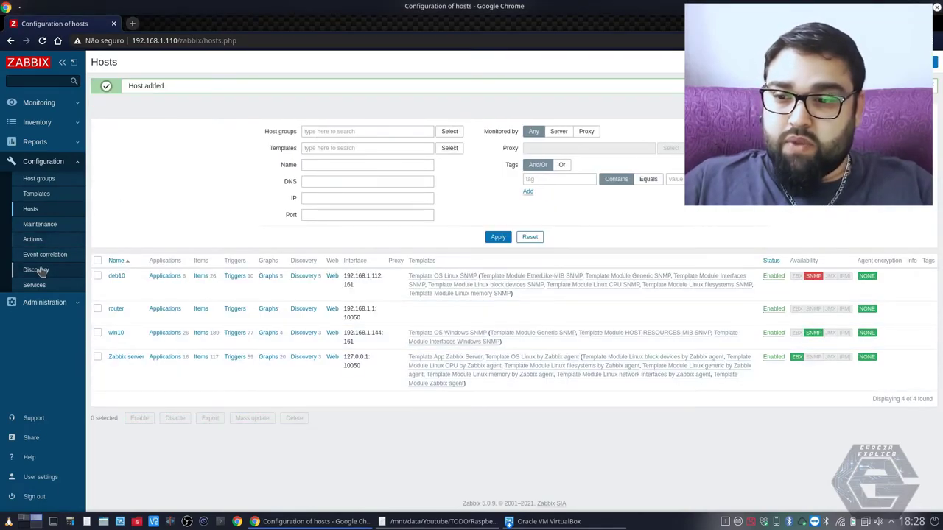
# Open the Local network map for editing and move the Zabbix server element to about X 261, Y 111.
pyautogui.click(33, 103)
pyautogui.click(31, 213)
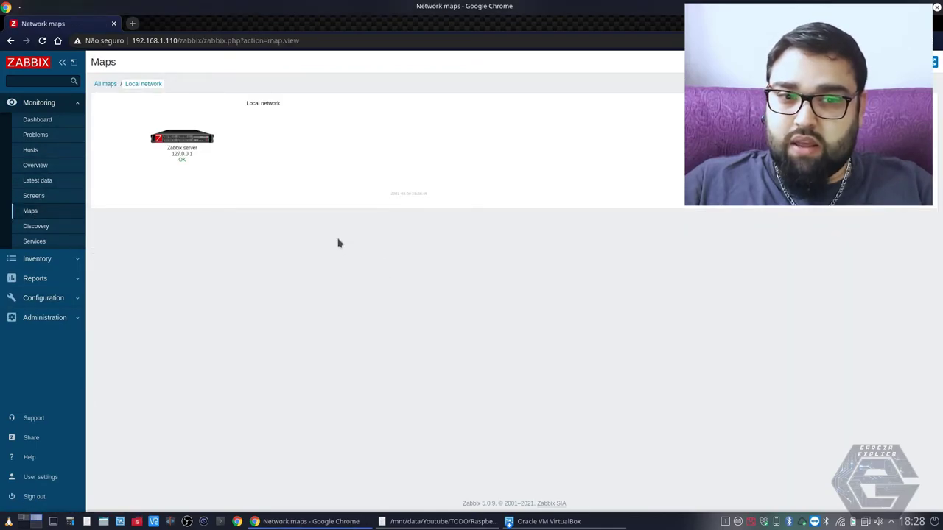
pyautogui.click(917, 61)
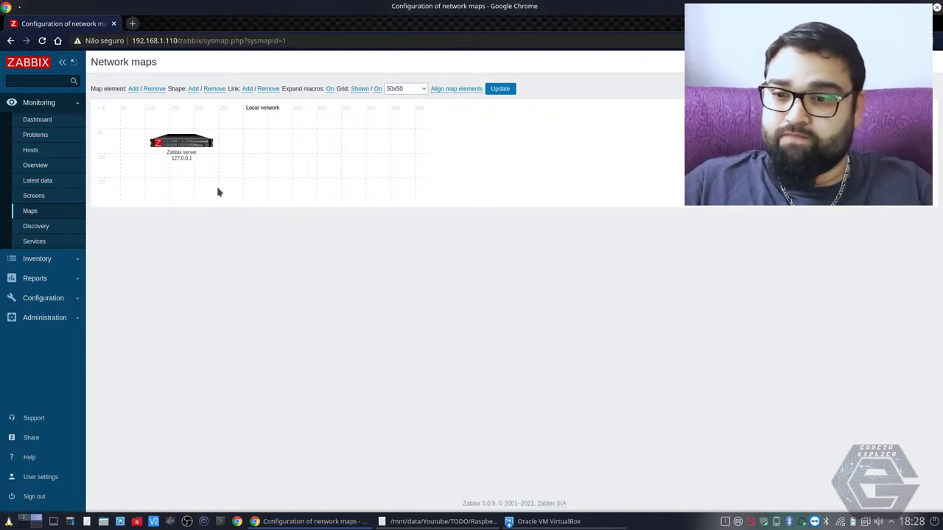
pyautogui.moveTo(186, 150); pyautogui.dragTo(266, 184)
# Relabel the Zabbix server element as Raspberry Zabbix on two lines and apply it.
pyautogui.click(260, 168)
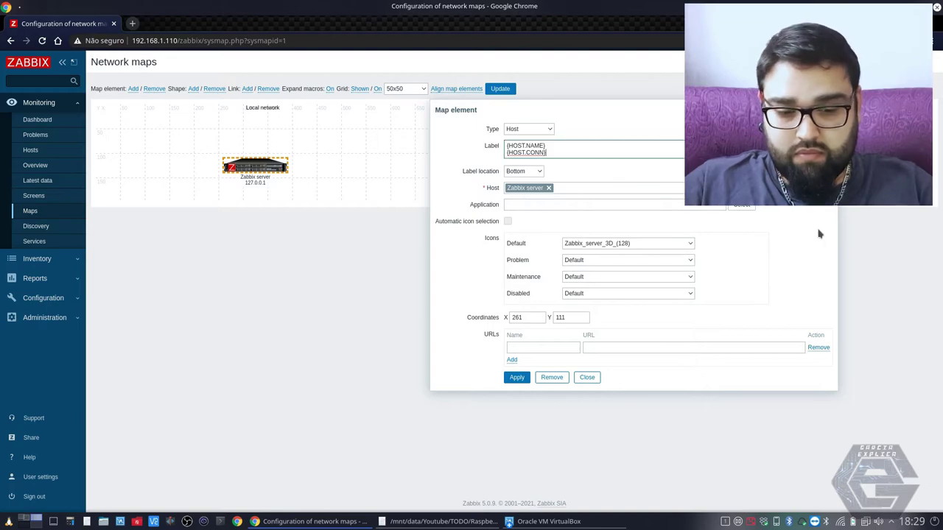
pyautogui.hotkey('ctrl', 'a')
pyautogui.write('Raspberry')
pyautogui.press('Return')
pyautogui.write('Zabbix')
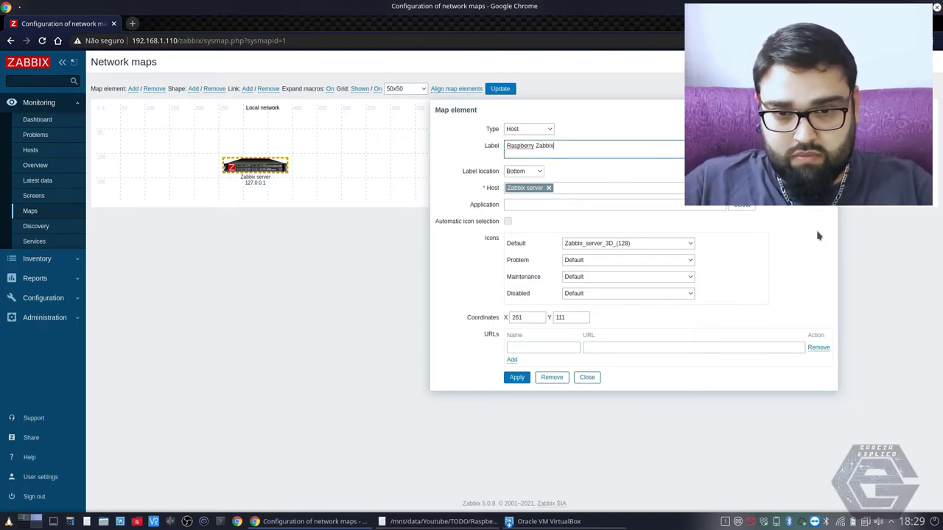
pyautogui.click(516, 378)
# Add a new map element of type Host labelled Windows and assign it the win10 host.
pyautogui.click(133, 88)
pyautogui.click(131, 140)
pyautogui.hotkey('ctrl', 'a')
pyautogui.write('windows')
pyautogui.click(740, 189)
pyautogui.click(327, 306)
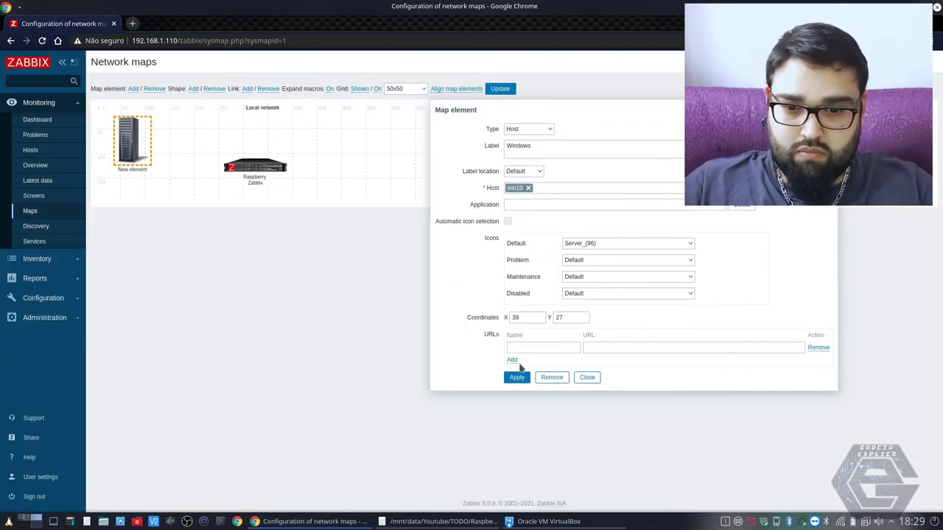
# Change the Windows element's default icon to a desktop workstation.
pyautogui.click(607, 245)
pyautogui.scroll(-5, 648, 294)
pyautogui.click(590, 385)
pyautogui.click(606, 246)
pyautogui.click(599, 373)
# Change the Raspberry Zabbix element's default icon to Zabbix_server_3D_(96).
pyautogui.click(254, 168)
pyautogui.click(627, 243)
pyautogui.click(610, 406)
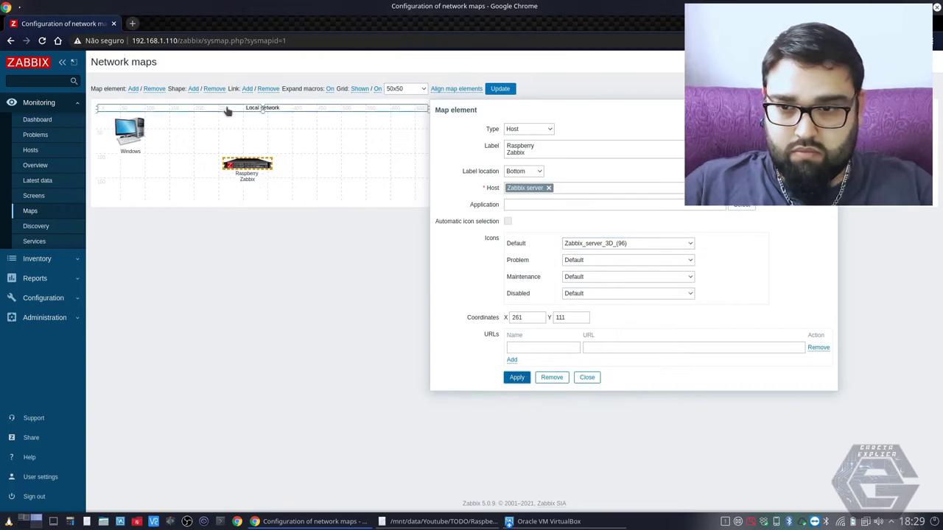
# Label the new element Linux, assign it the deb10 host, give it a notebook default icon and apply it.
pyautogui.click(352, 165)
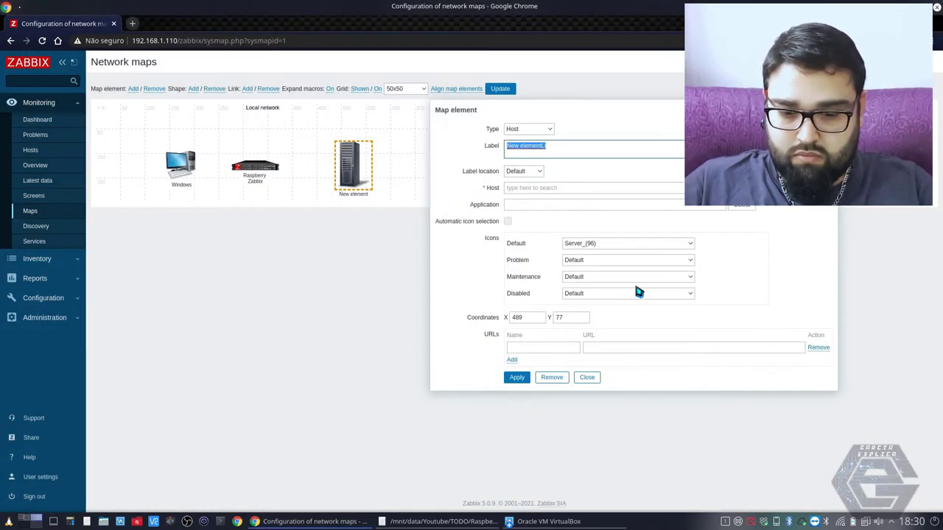
pyautogui.write('Linux')
pyautogui.click(742, 188)
pyautogui.click(321, 291)
pyautogui.click(626, 243)
pyautogui.click(616, 324)
pyautogui.click(516, 377)
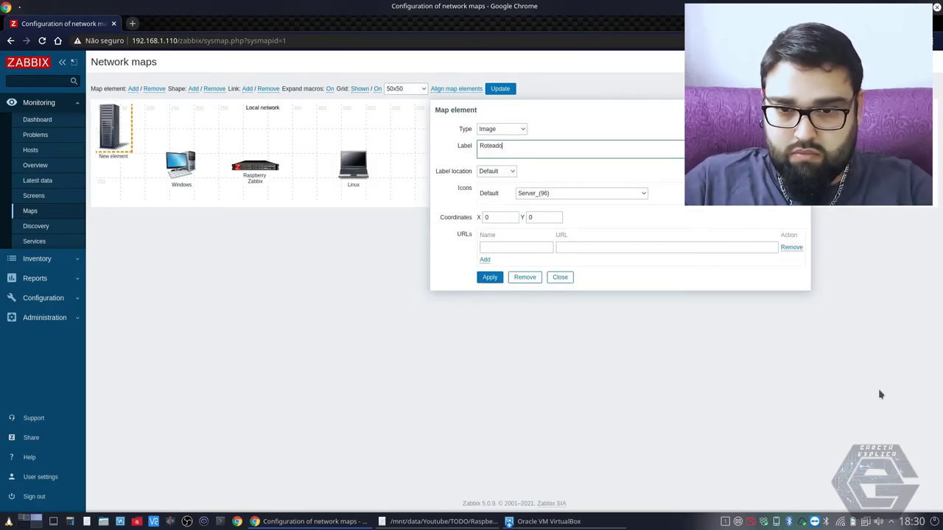
# Configure the Roteador element as type Host with the router host and default icon Router_(96), and apply it.
pyautogui.click(502, 129)
pyautogui.click(494, 140)
pyautogui.click(742, 188)
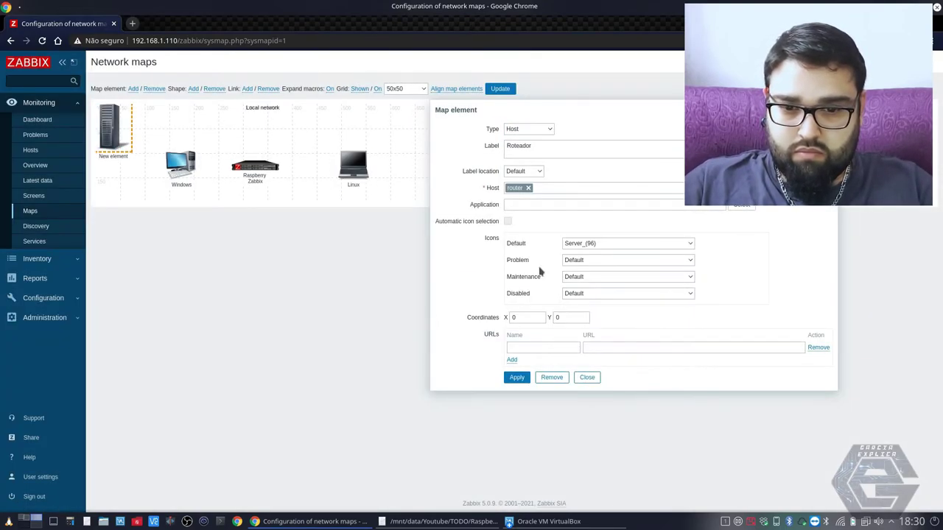
pyautogui.click(626, 243)
pyautogui.scroll(-3, 619, 331)
pyautogui.click(604, 295)
pyautogui.click(516, 378)
pyautogui.click(587, 377)
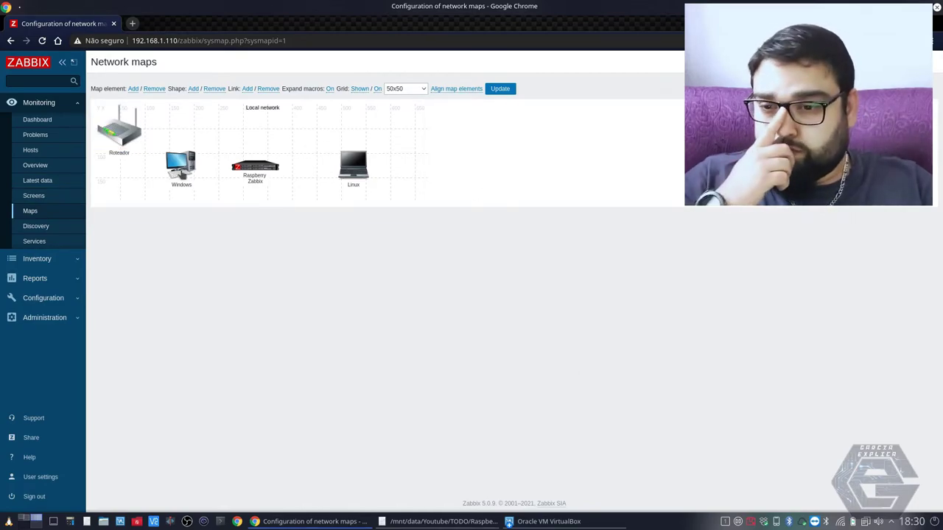
# Move the Roteador element to about X 277, Y 30 and the Raspberry Zabbix element below it to about X 277, Y 165.
pyautogui.moveTo(121, 127); pyautogui.dragTo(258, 130)
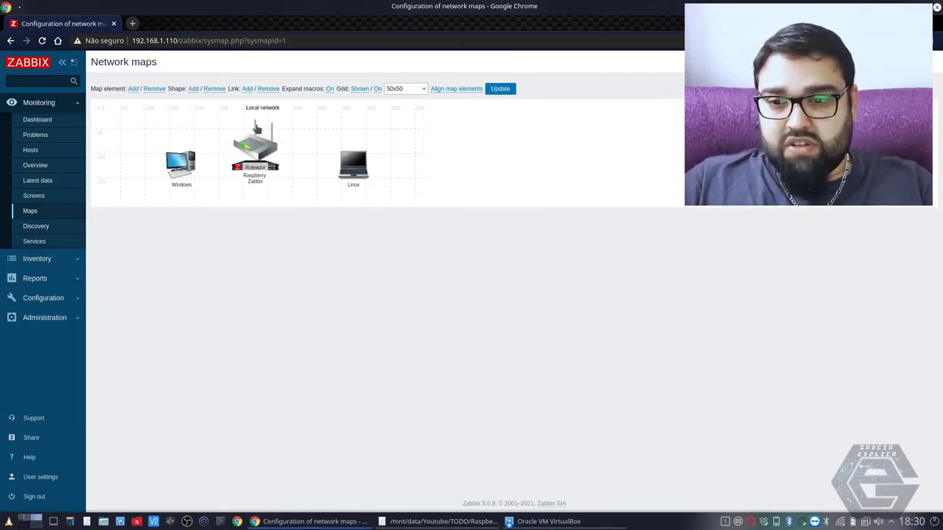
pyautogui.moveTo(271, 171); pyautogui.dragTo(271, 193)
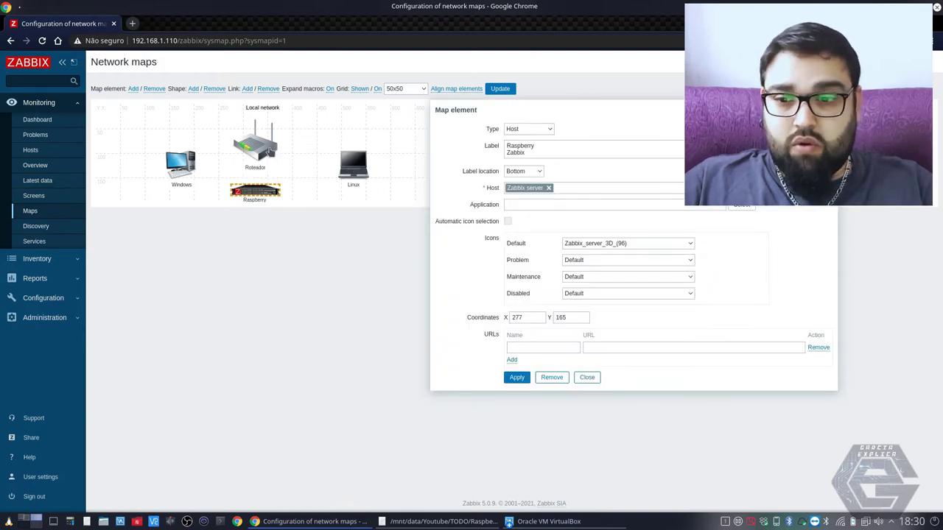
# Review the host groups offered when choosing the Roteador element's host, and close its settings without changing anything.
pyautogui.click(270, 149)
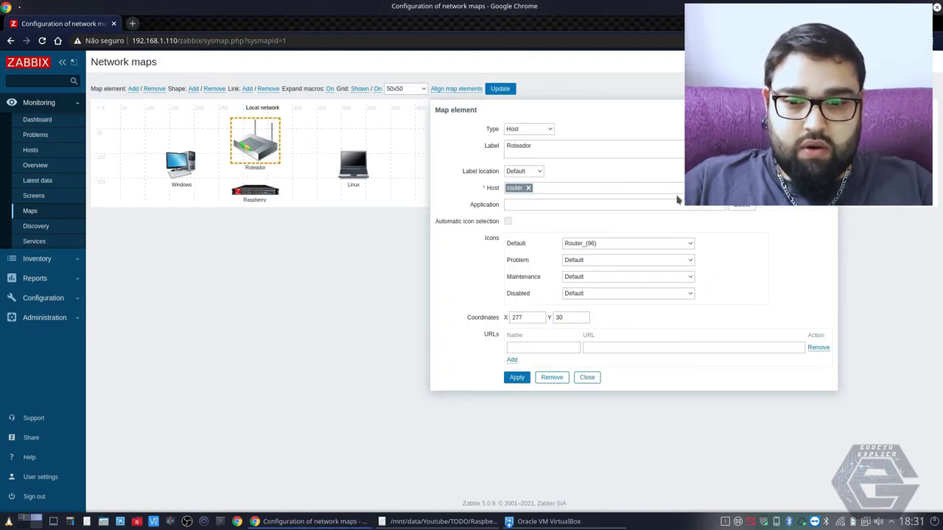
pyautogui.click(741, 188)
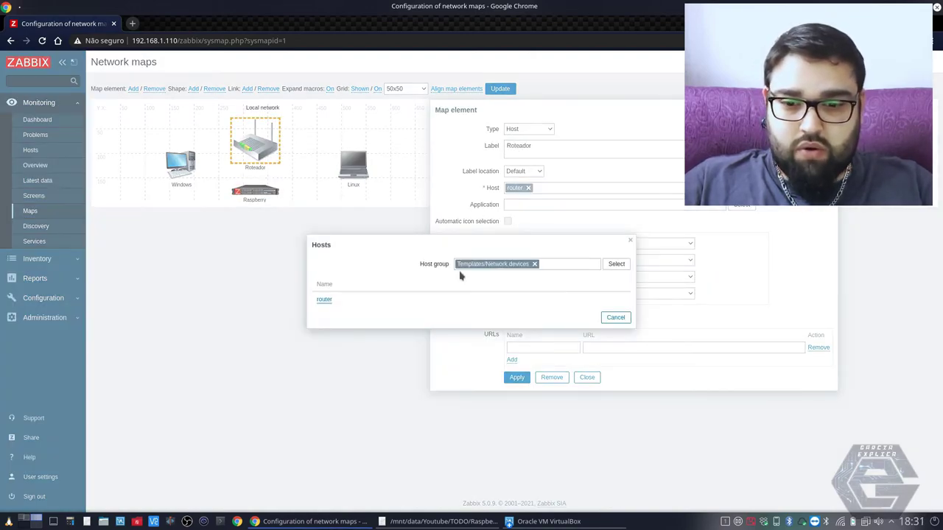
pyautogui.click(535, 264)
pyautogui.click(616, 263)
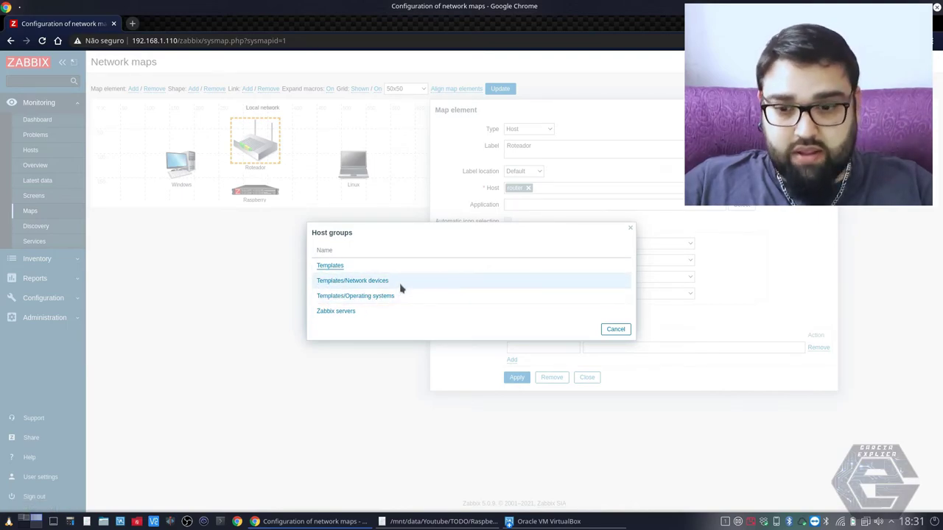
pyautogui.click(630, 228)
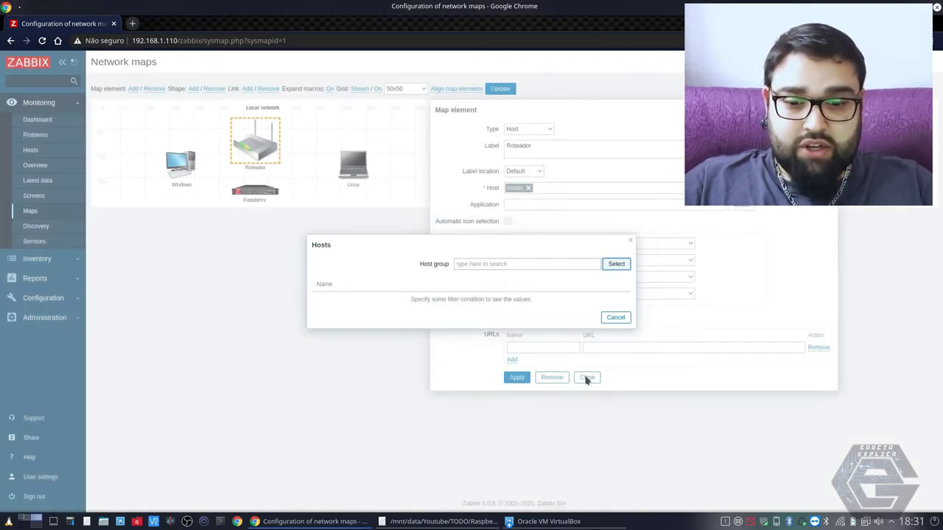
pyautogui.click(630, 244)
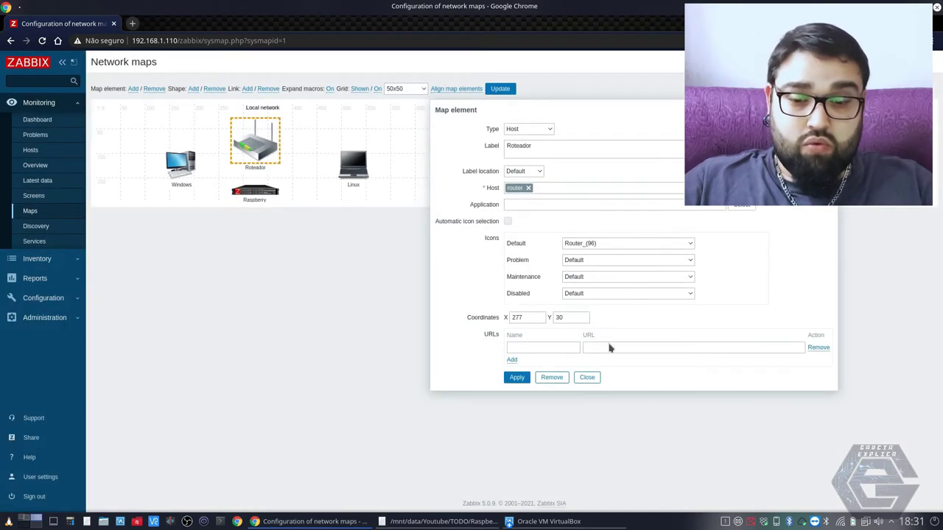
pyautogui.click(587, 377)
# Link the Windows, Linux and Raspberry Zabbix elements each to the Roteador element.
pyautogui.moveTo(140, 129); pyautogui.dragTo(267, 179)
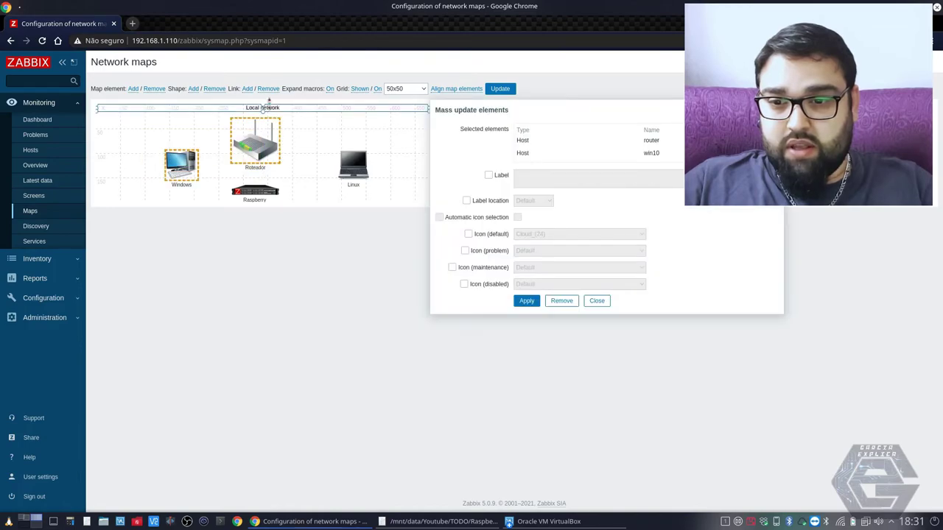
pyautogui.click(248, 89)
pyautogui.moveTo(394, 124); pyautogui.dragTo(260, 180)
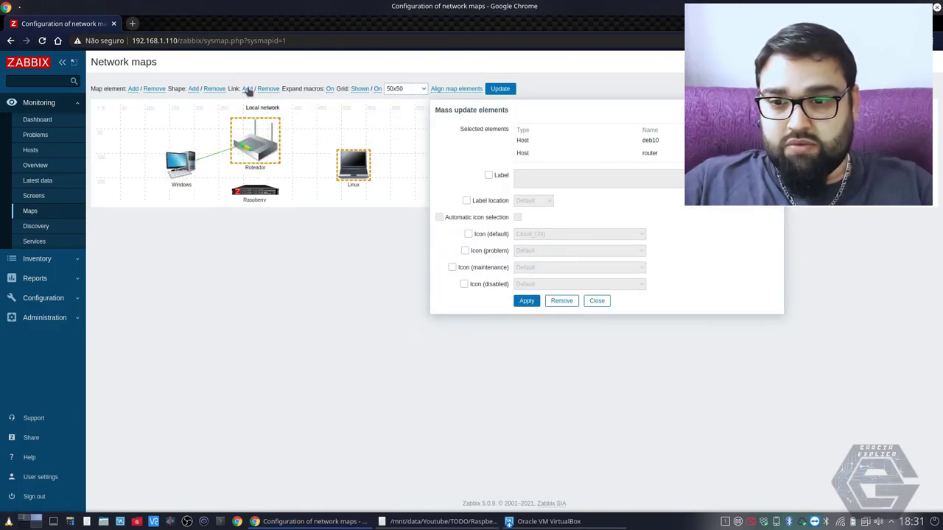
pyautogui.click(248, 89)
pyautogui.click(251, 142)
pyautogui.keyDown('ctrl'); pyautogui.click(261, 191); pyautogui.keyUp('ctrl')
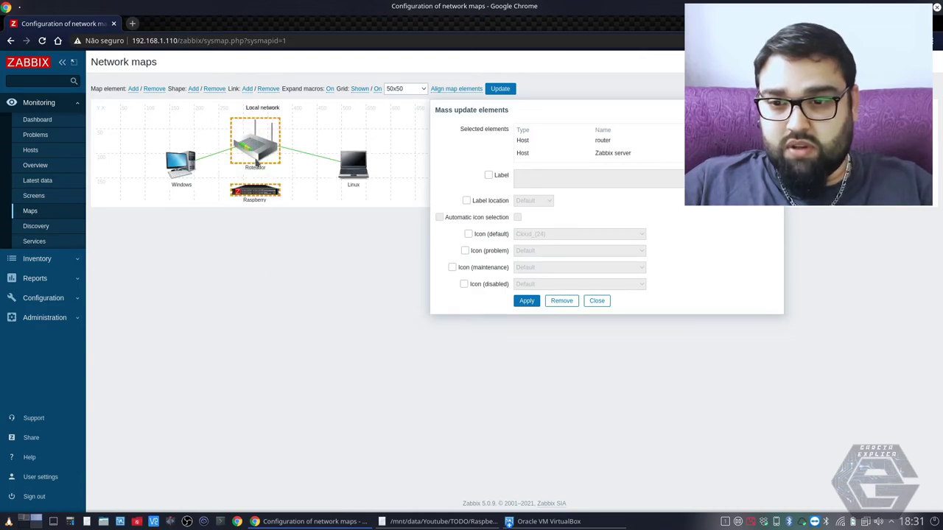
pyautogui.click(247, 88)
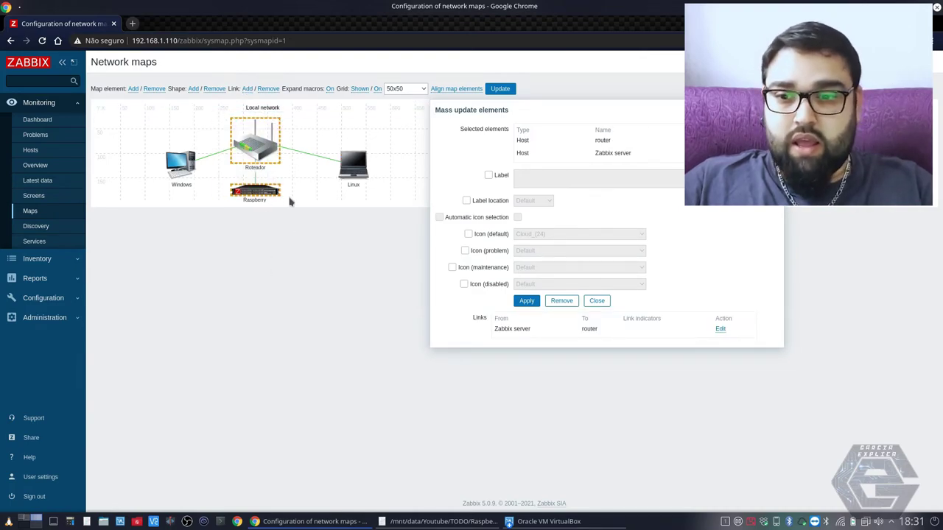
pyautogui.click(305, 190)
pyautogui.moveTo(262, 157)
pyautogui.mouseDown()
pyautogui.moveTo(238, 144)
pyautogui.moveTo(413, 151)
pyautogui.moveTo(336, 169)
pyautogui.moveTo(553, 177)
pyautogui.moveTo(238, 144)
pyautogui.moveTo(255, 141)
pyautogui.mouseUp()
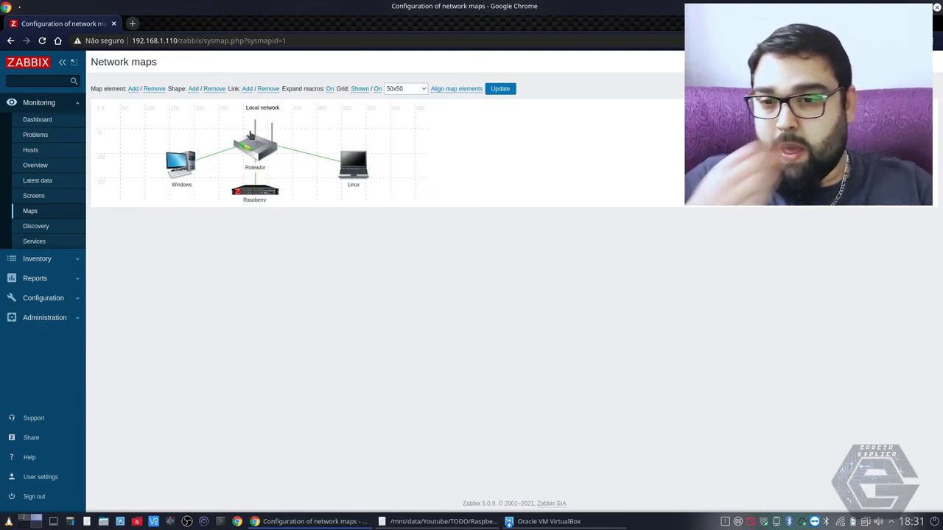
# Save the map, return to the map list and open Local network to check the status under each element.
pyautogui.click(501, 89)
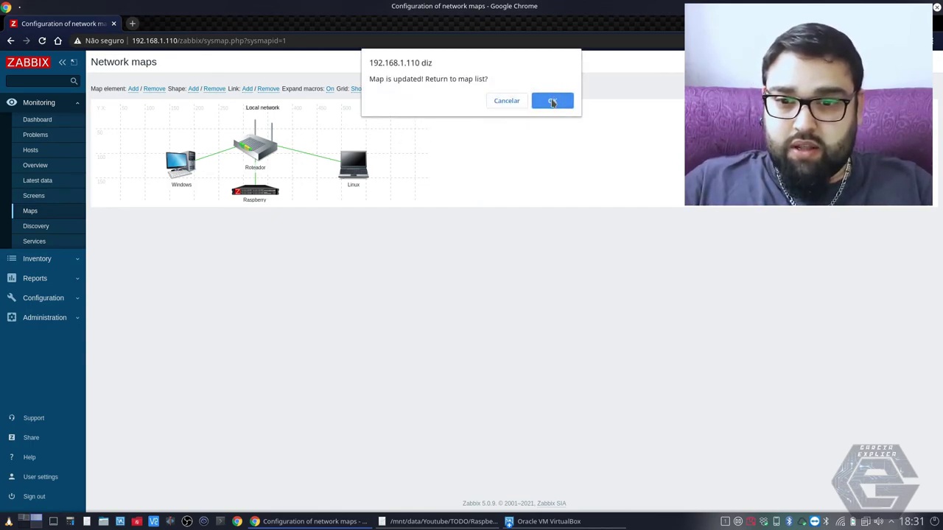
pyautogui.click(552, 101)
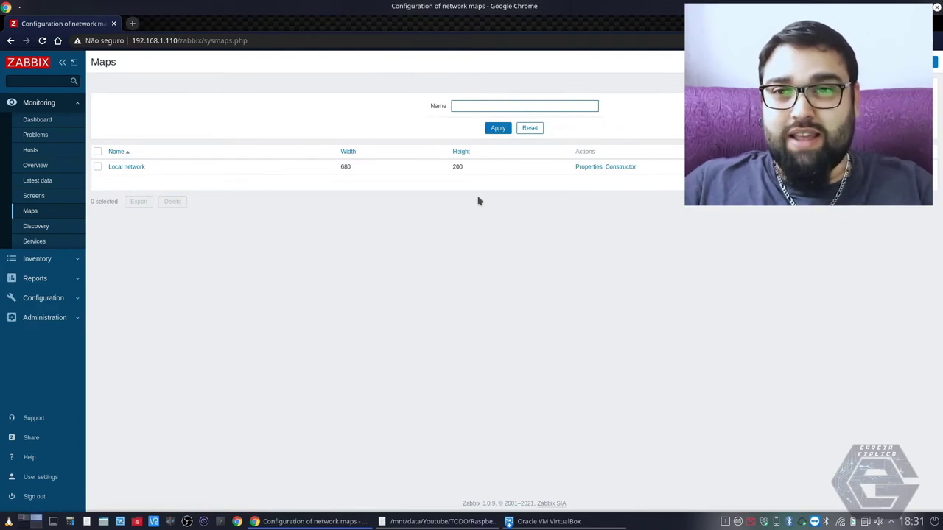
pyautogui.click(118, 168)
pyautogui.tripleClick(285, 212)
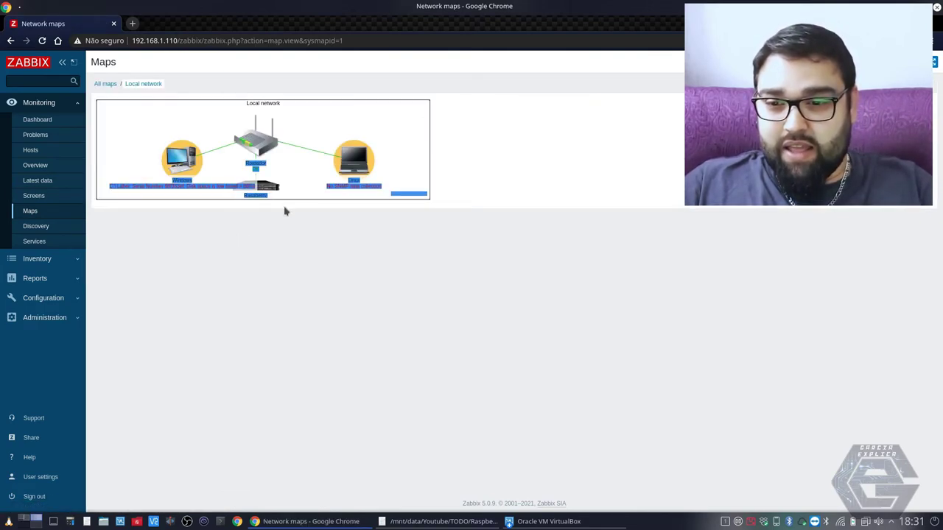
pyautogui.click(299, 241)
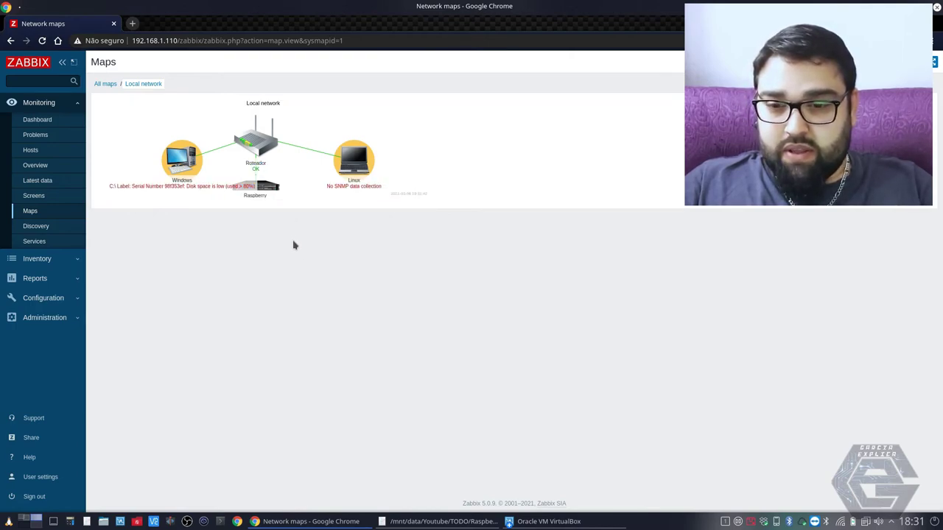
pyautogui.moveTo(116, 186); pyautogui.dragTo(250, 186)
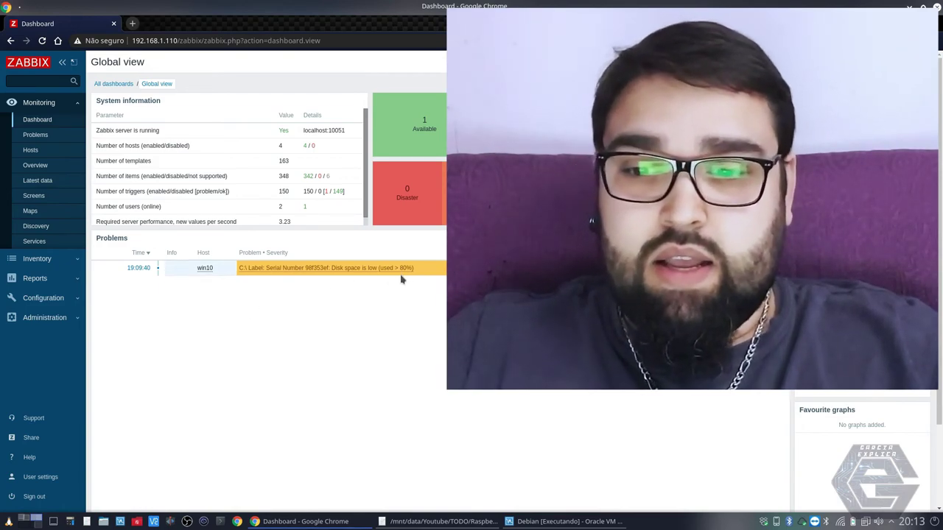
# Examine the win10 host's entry in the dashboard's list of problems.
pyautogui.moveTo(415, 273); pyautogui.dragTo(238, 277)
pyautogui.click(280, 310)
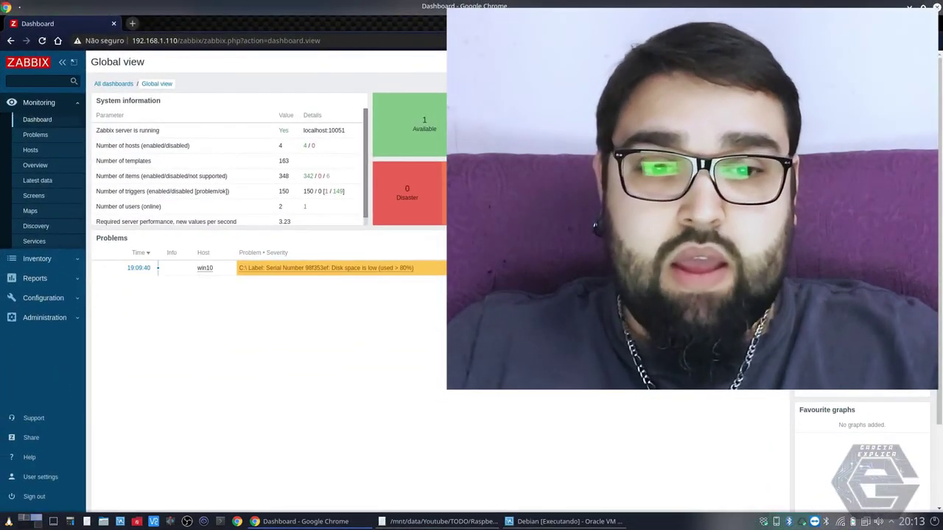
pyautogui.moveTo(427, 268); pyautogui.dragTo(184, 271)
pyautogui.click(268, 309)
pyautogui.click(242, 270)
pyautogui.moveTo(241, 270); pyautogui.dragTo(416, 271)
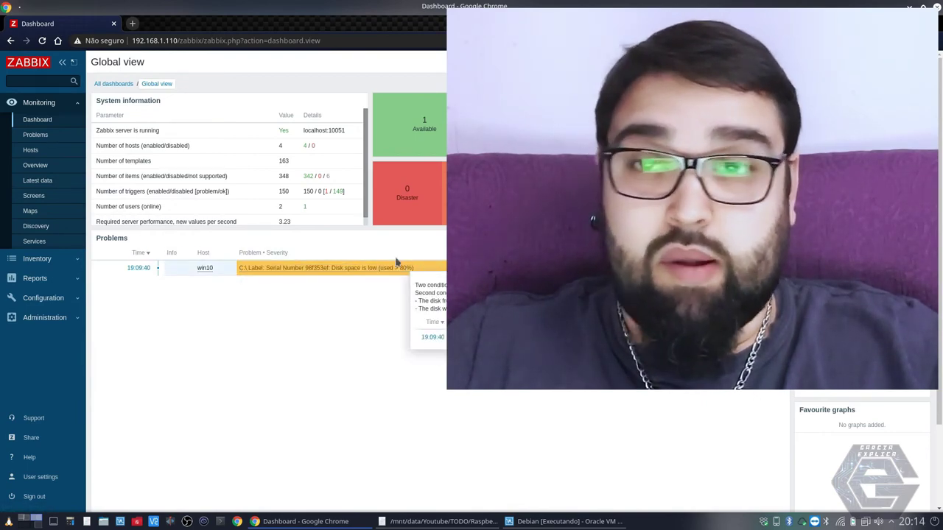
pyautogui.scroll(-1, 361, 201)
pyautogui.scroll(1, 361, 201)
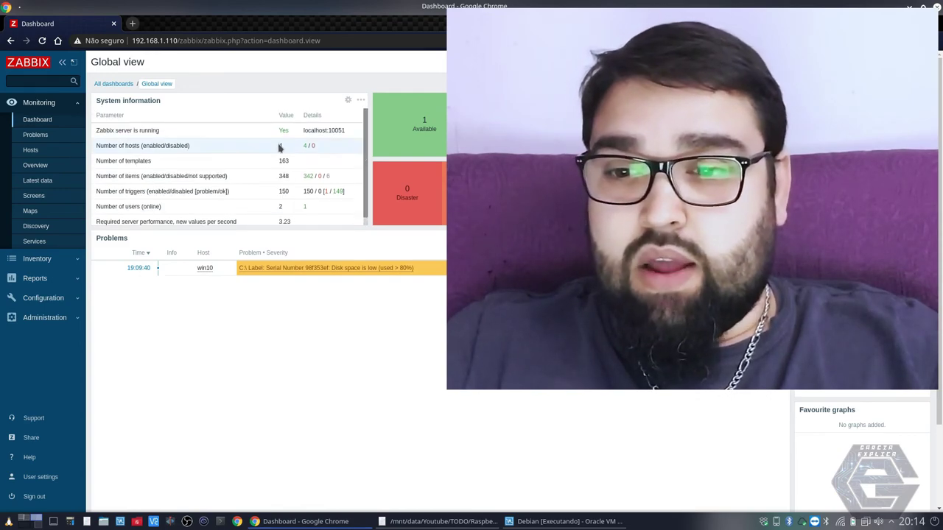
# Open the Local network map for editing and add a new element opposite Windows, on the other side of Roteador.
pyautogui.click(33, 212)
pyautogui.tripleClick(346, 185)
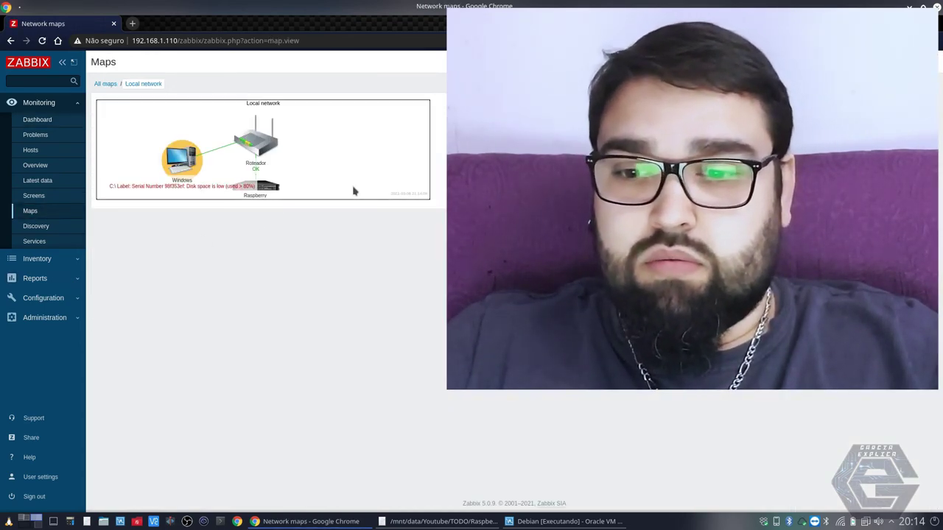
pyautogui.click(887, 62)
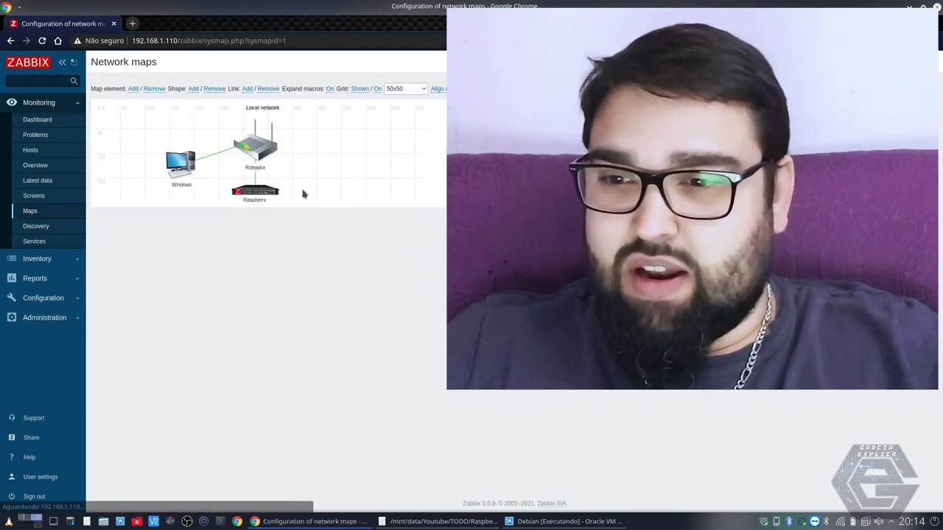
pyautogui.click(134, 88)
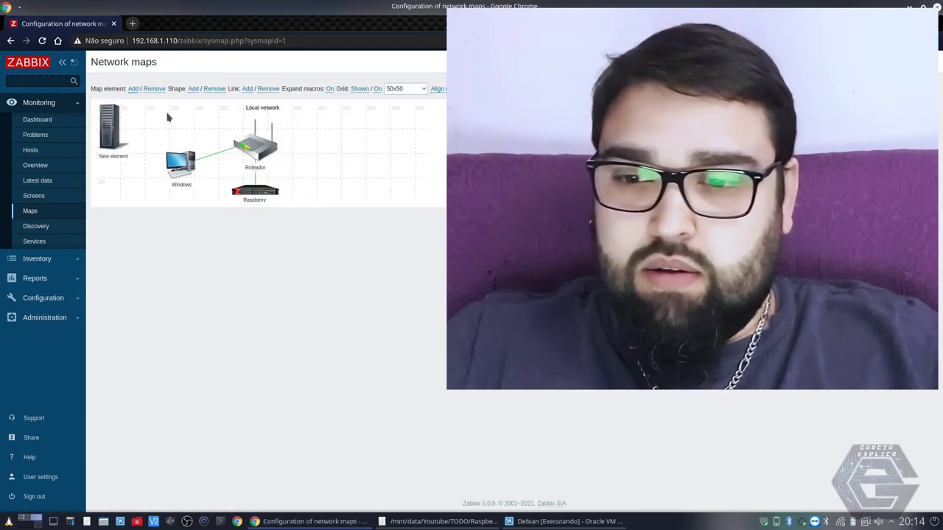
pyautogui.moveTo(105, 129); pyautogui.dragTo(351, 168)
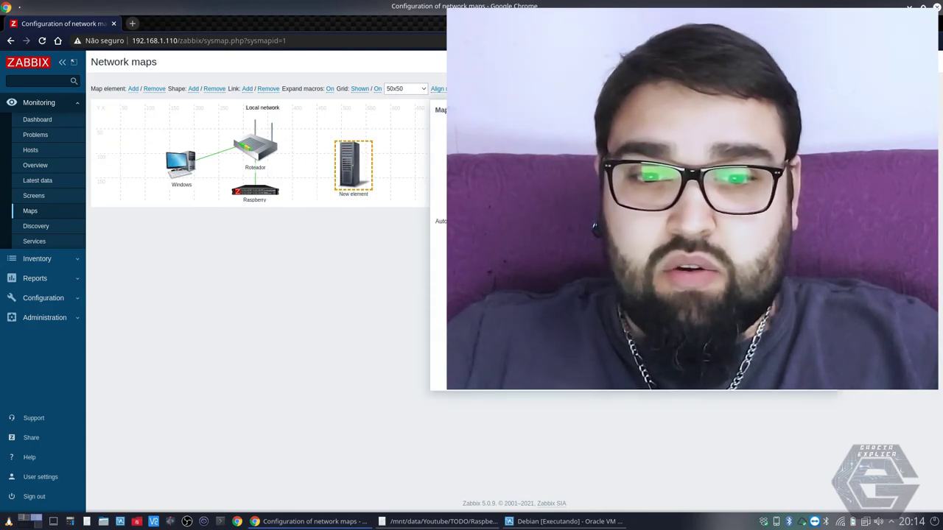
pyautogui.click(332, 297)
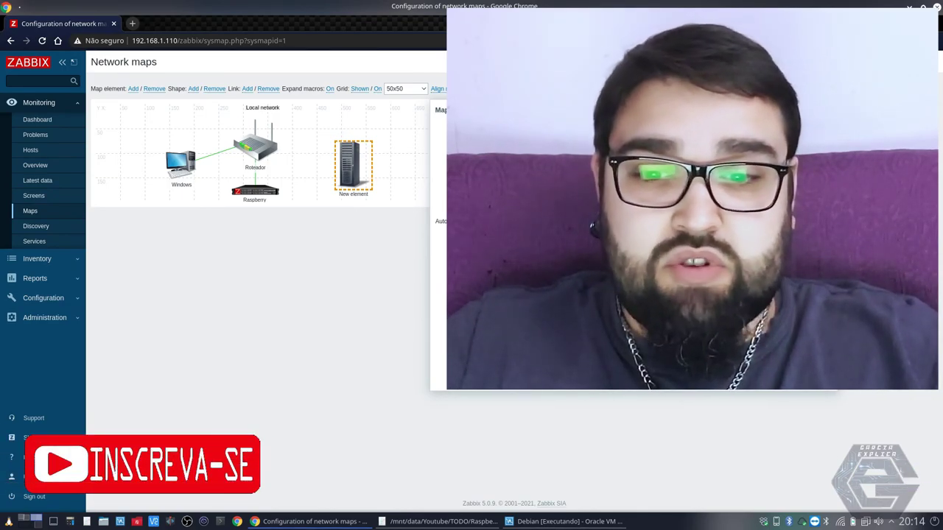
# Label the new map element Linux and give it a Notebook icon.
pyautogui.scroll(3, 626, 409)
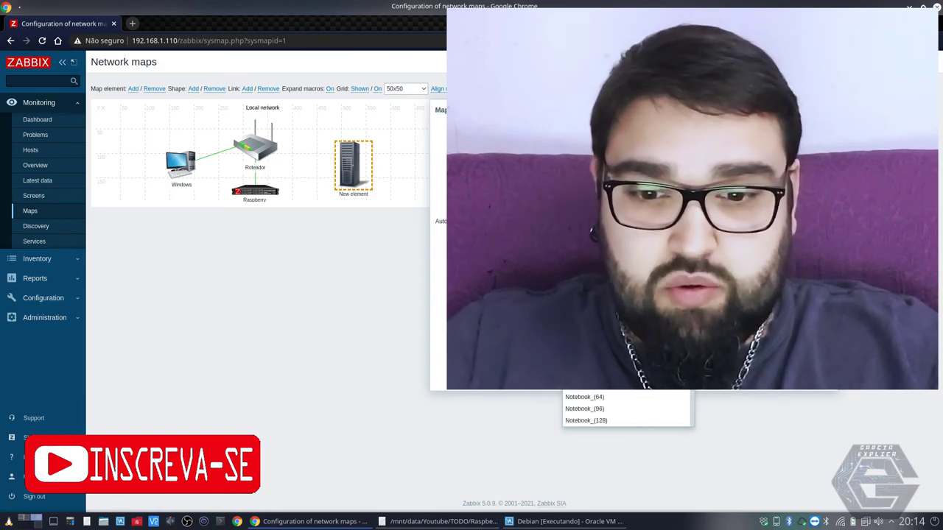
pyautogui.press('Return')
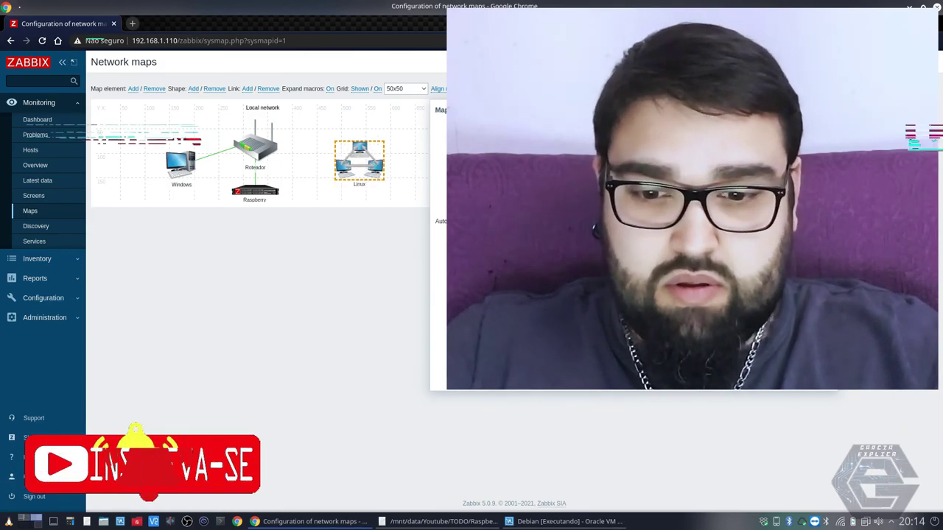
pyautogui.press('Return')
pyautogui.click(354, 168)
pyautogui.press('Return')
# Place the Linux element level with Windows, link it to Roteador and save the map.
pyautogui.moveTo(351, 167); pyautogui.dragTo(329, 140)
pyautogui.moveTo(250, 126); pyautogui.dragTo(386, 154)
pyautogui.click(917, 61)
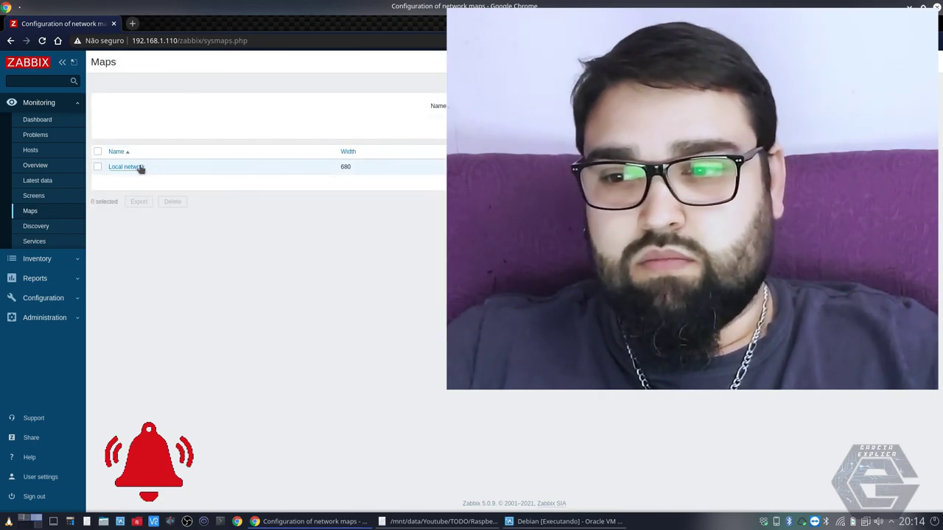
# Reopen the Local network map for editing and try selecting all four elements together.
pyautogui.click(156, 169)
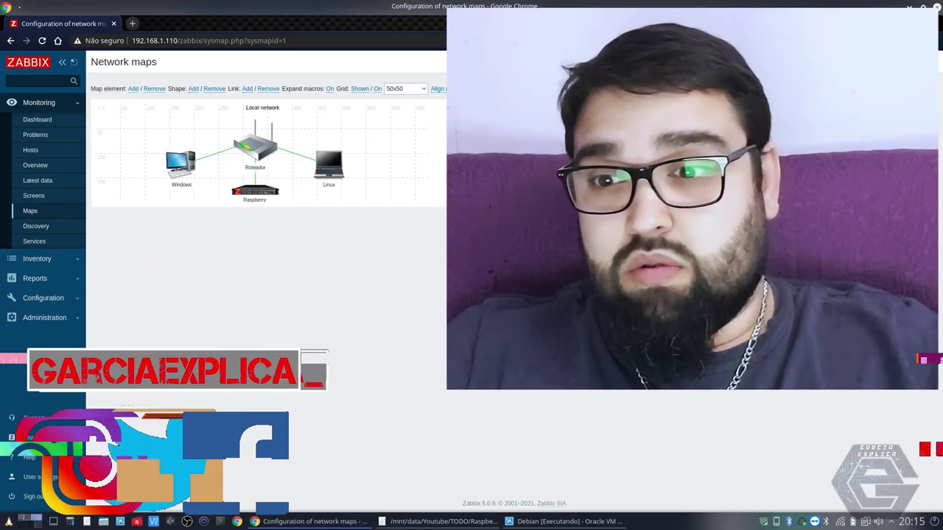
pyautogui.moveTo(333, 171)
pyautogui.mouseDown()
pyautogui.moveTo(411, 185)
pyautogui.moveTo(346, 172)
pyautogui.mouseUp()
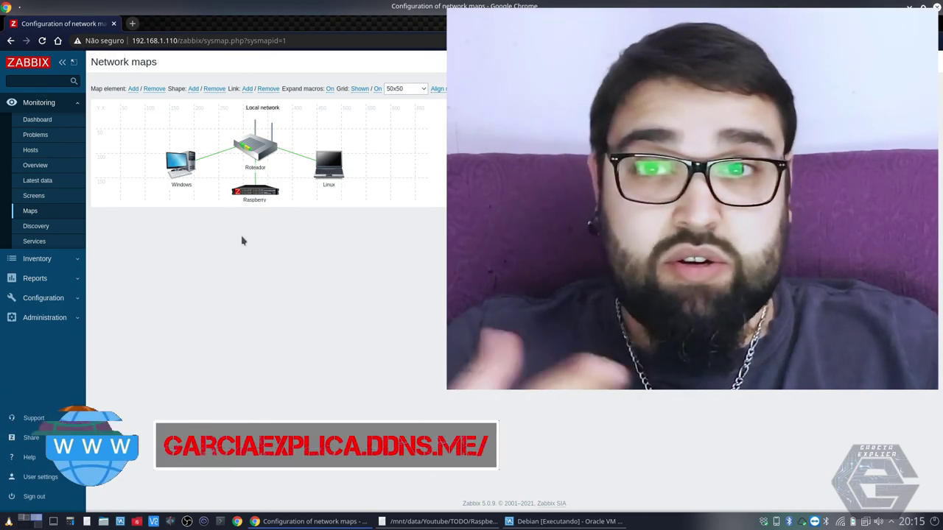
pyautogui.moveTo(108, 124); pyautogui.dragTo(448, 319)
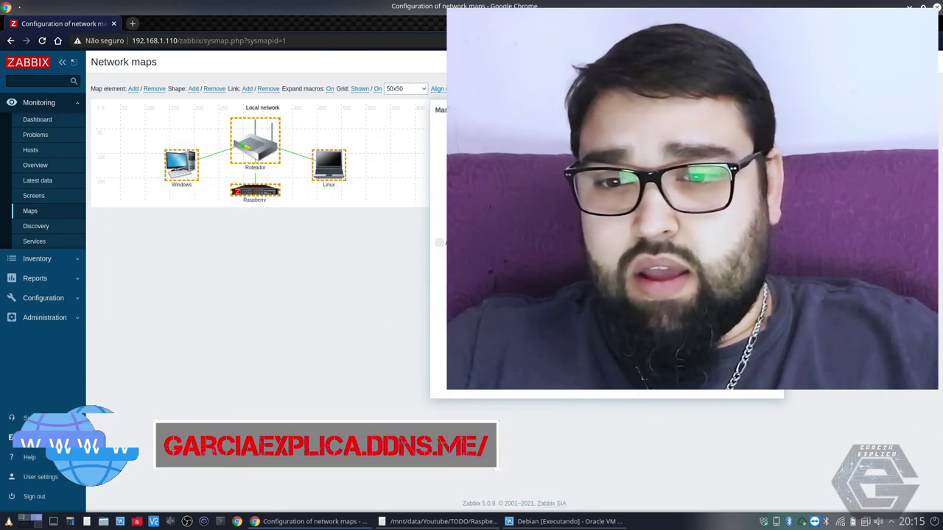
pyautogui.press('Escape')
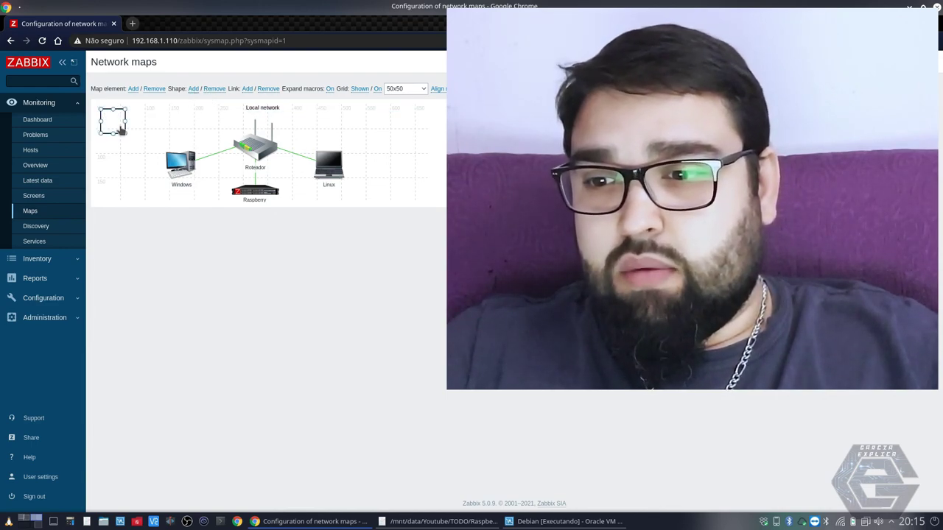
# Try enclosing the four map elements in a rectangle shape and remove the shape again.
pyautogui.moveTo(125, 131); pyautogui.dragTo(403, 204)
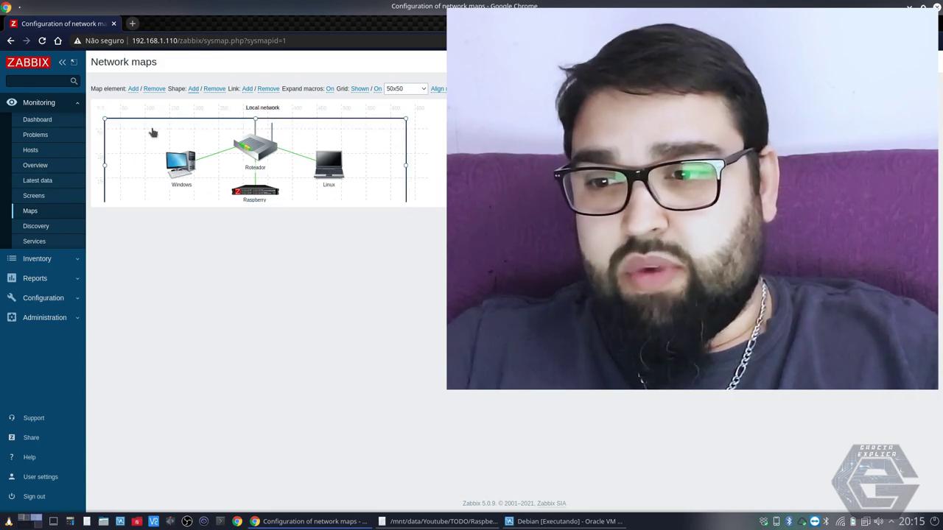
pyautogui.click(214, 89)
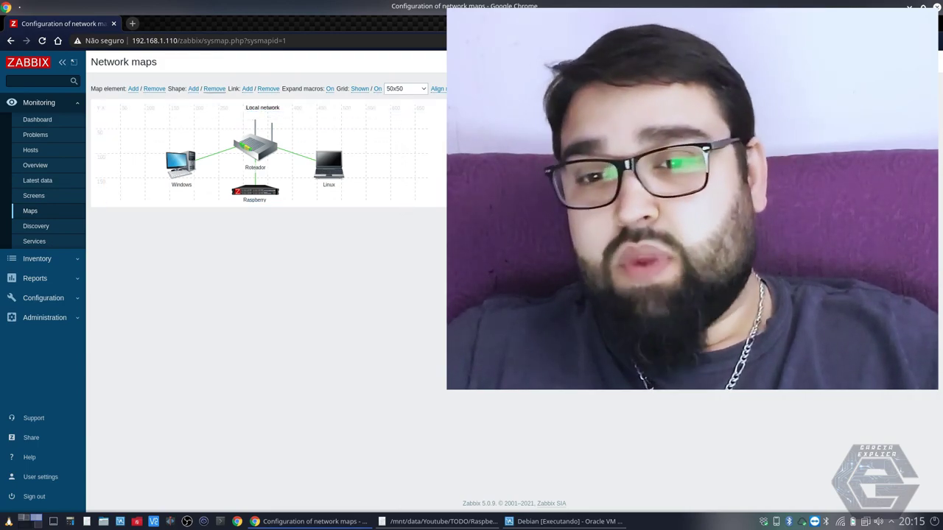
# Save the Local network map, return to the map list and open the dashboard.
pyautogui.click(914, 88)
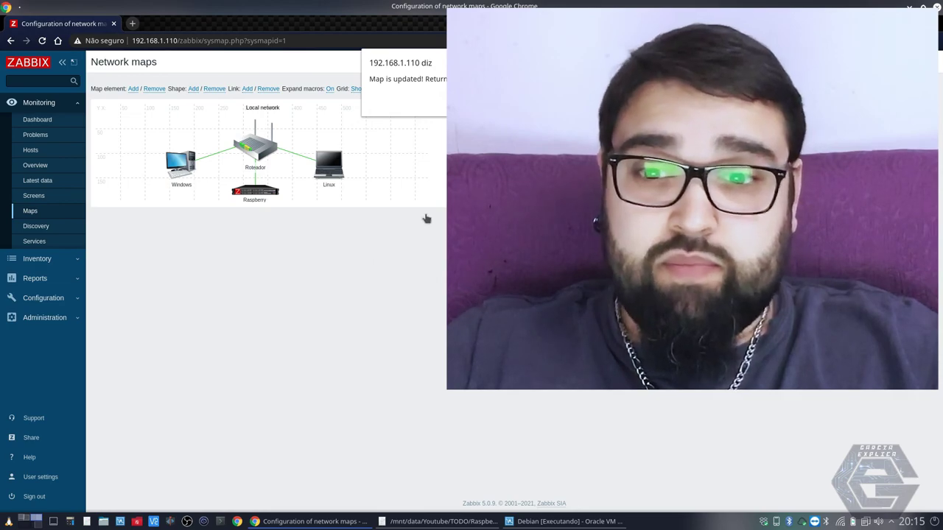
pyautogui.press('Return')
pyautogui.click(36, 119)
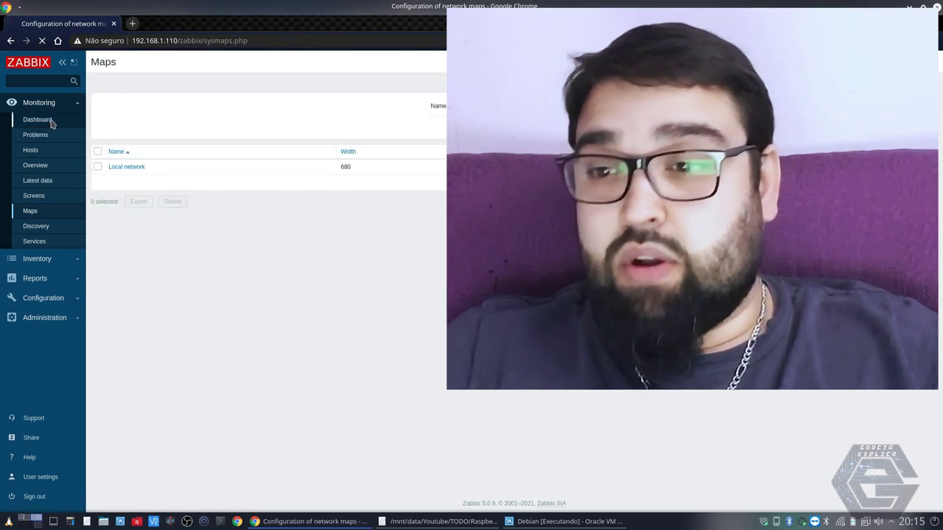